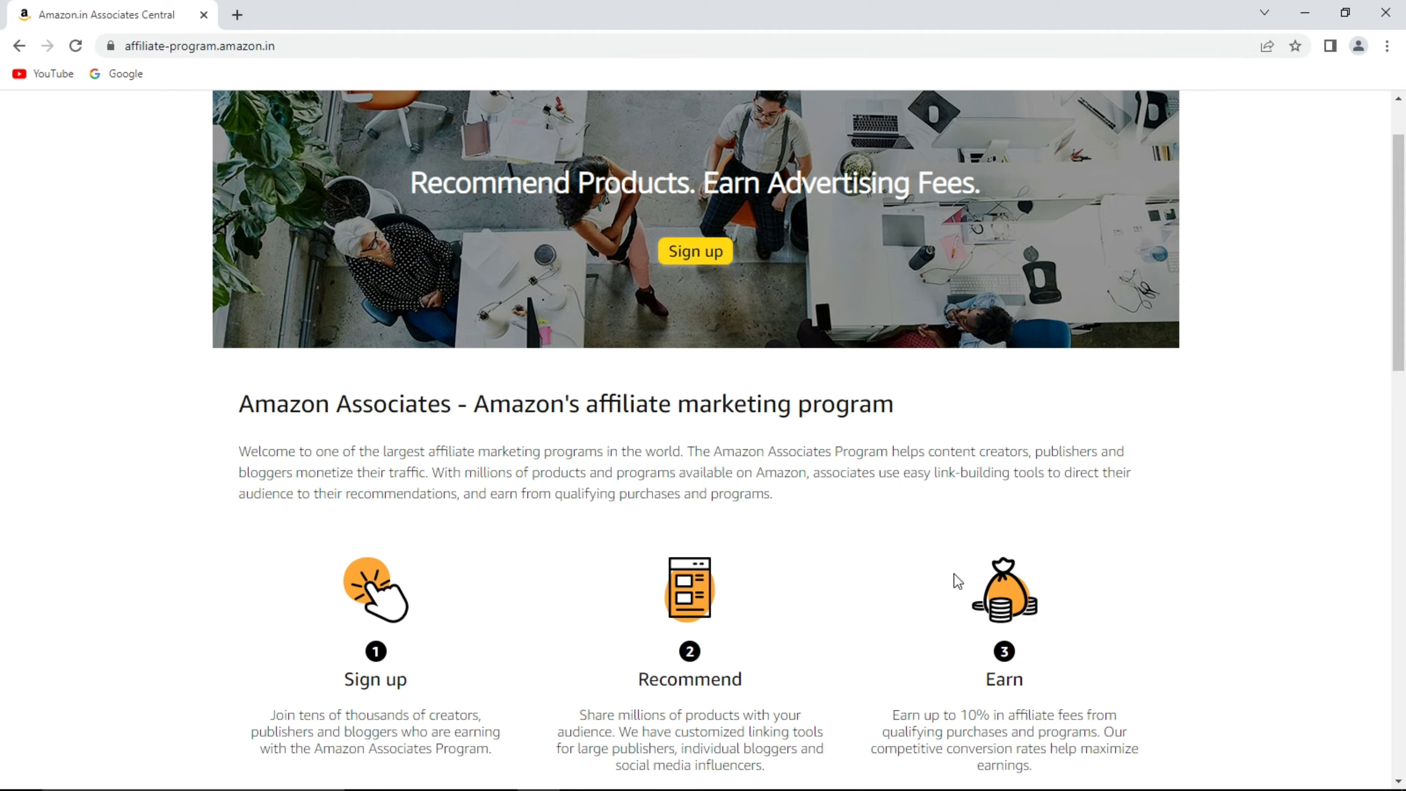
# Start the Associates sign-up and choose to create a new Amazon account.
pyautogui.click(712, 254)
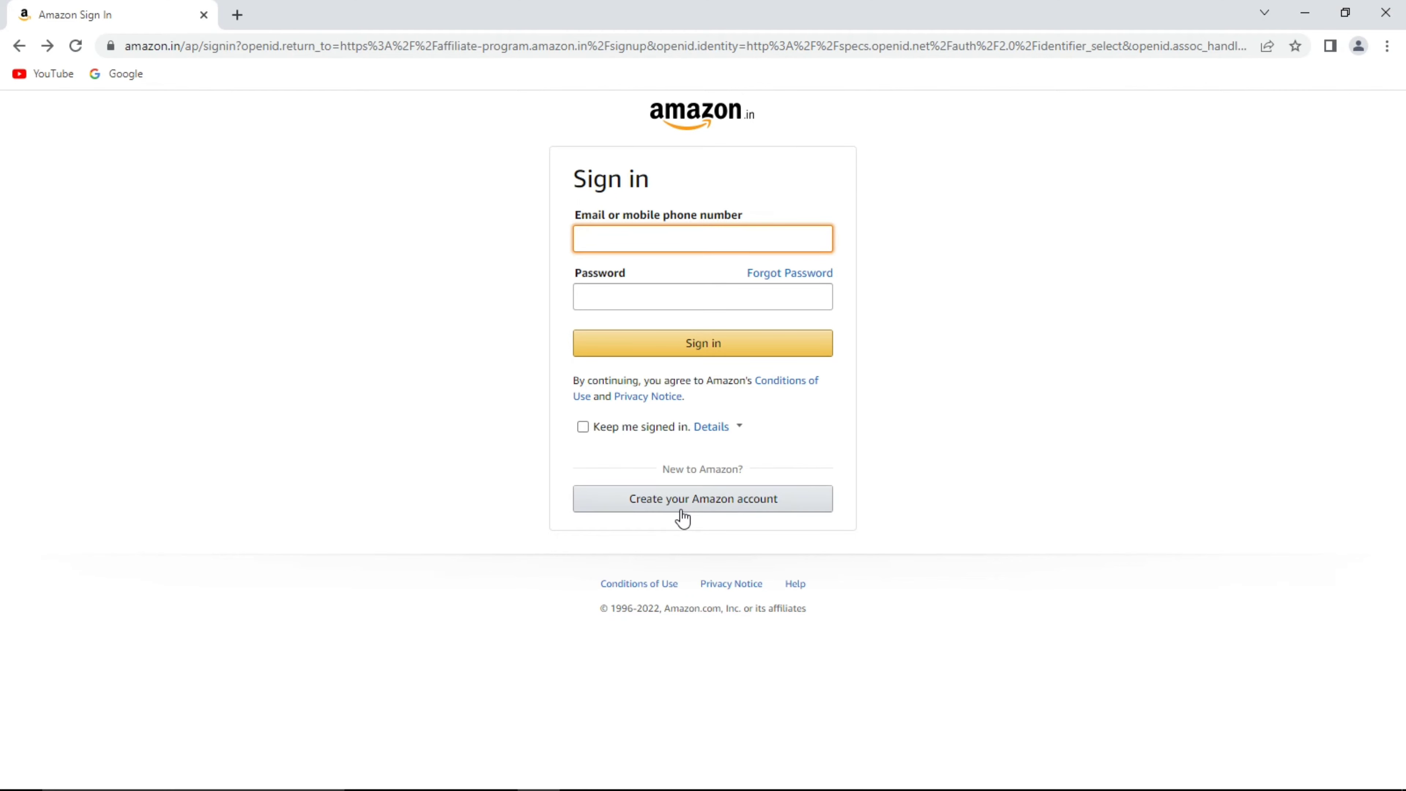
pyautogui.click(684, 509)
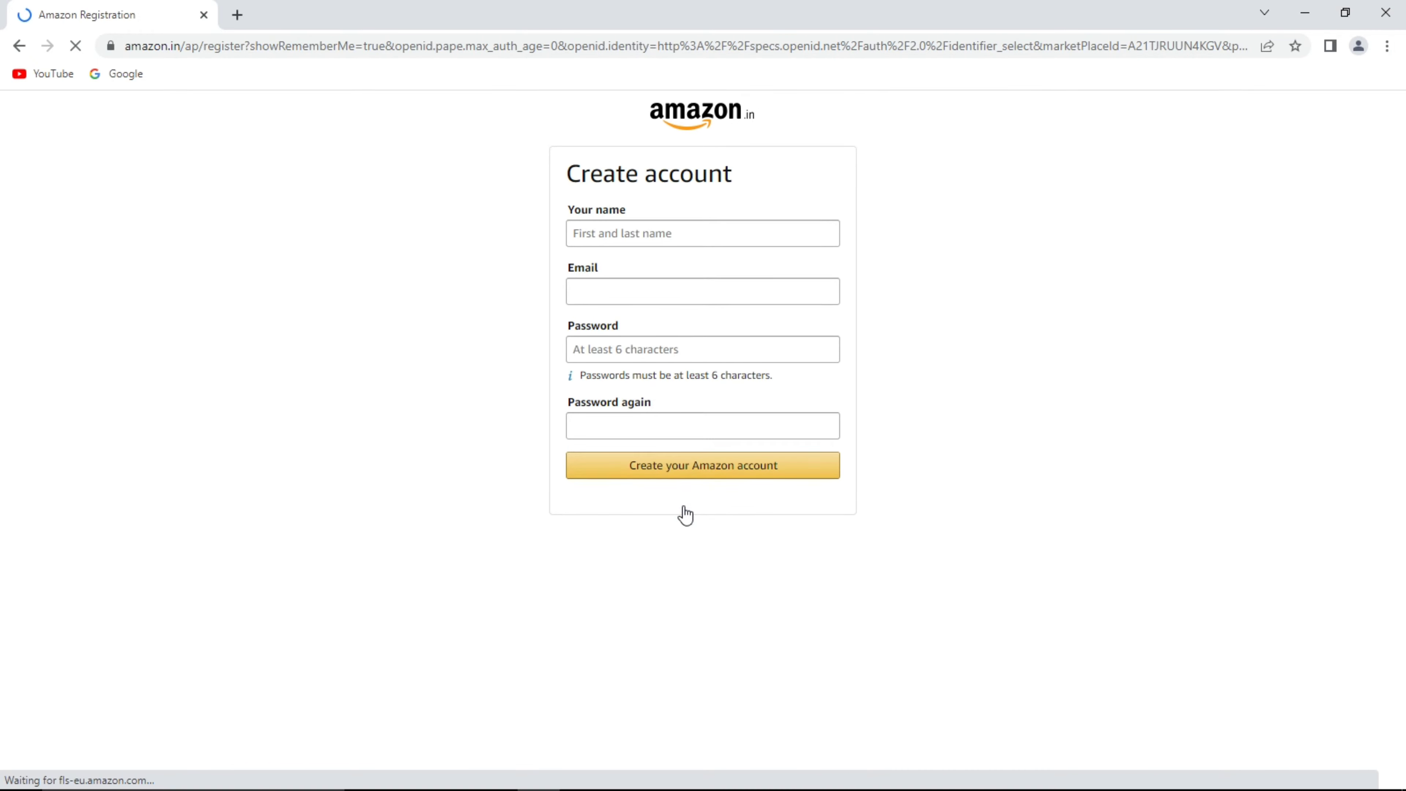
# Enter the account holder's name, email and password twice, then submit the new account.
pyautogui.click(625, 229)
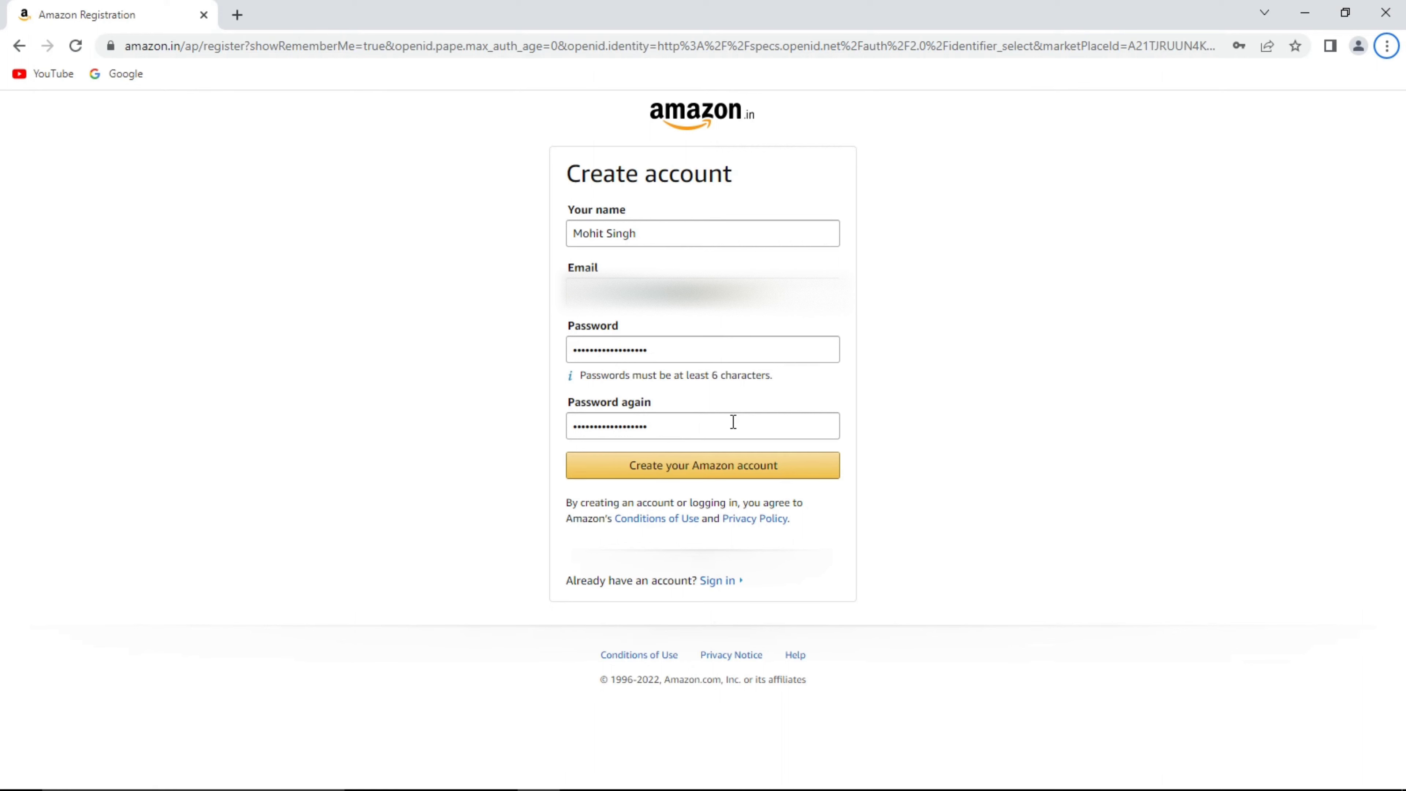
pyautogui.click(688, 477)
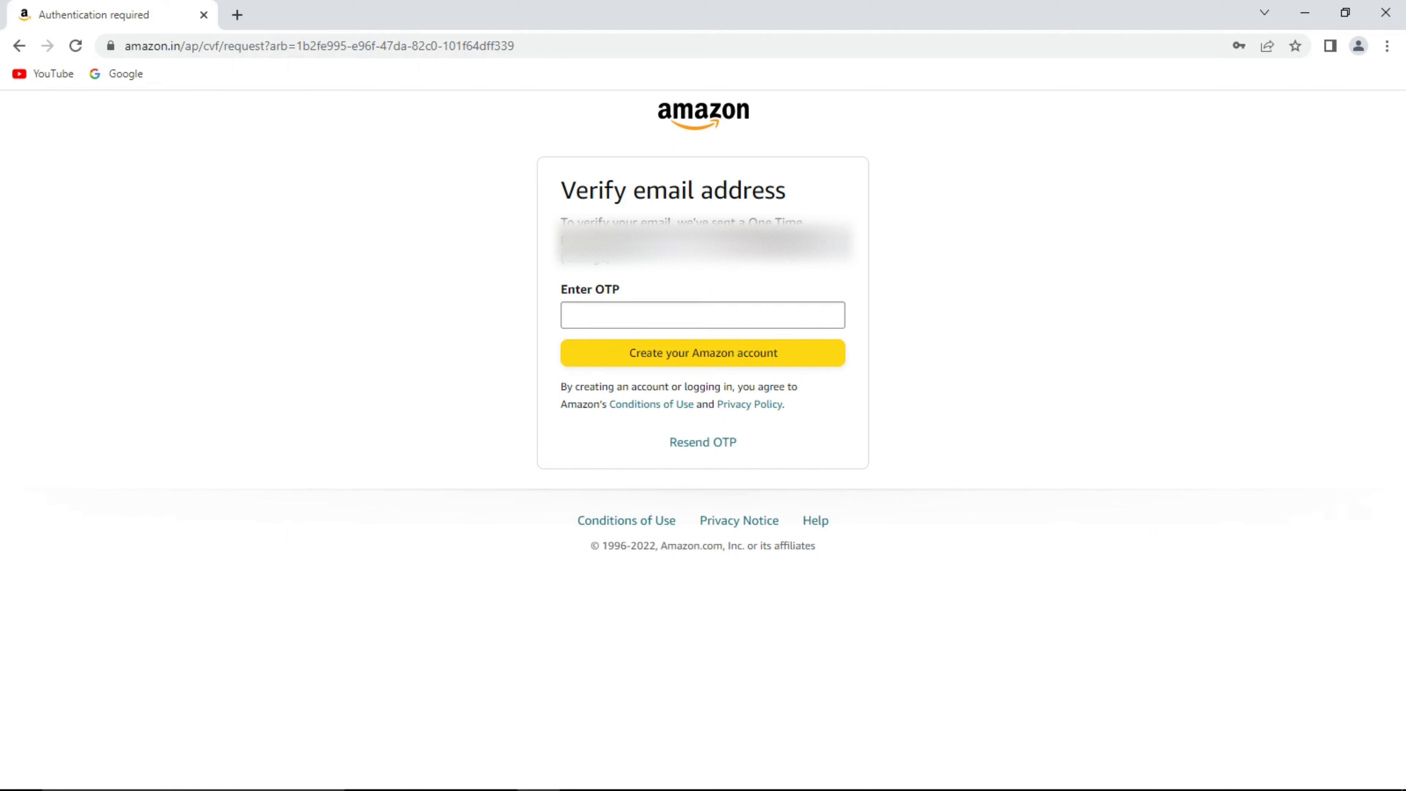
# Paste the emailed OTP into Enter OTP and finish creating the Amazon account.
pyautogui.click(790, 306)
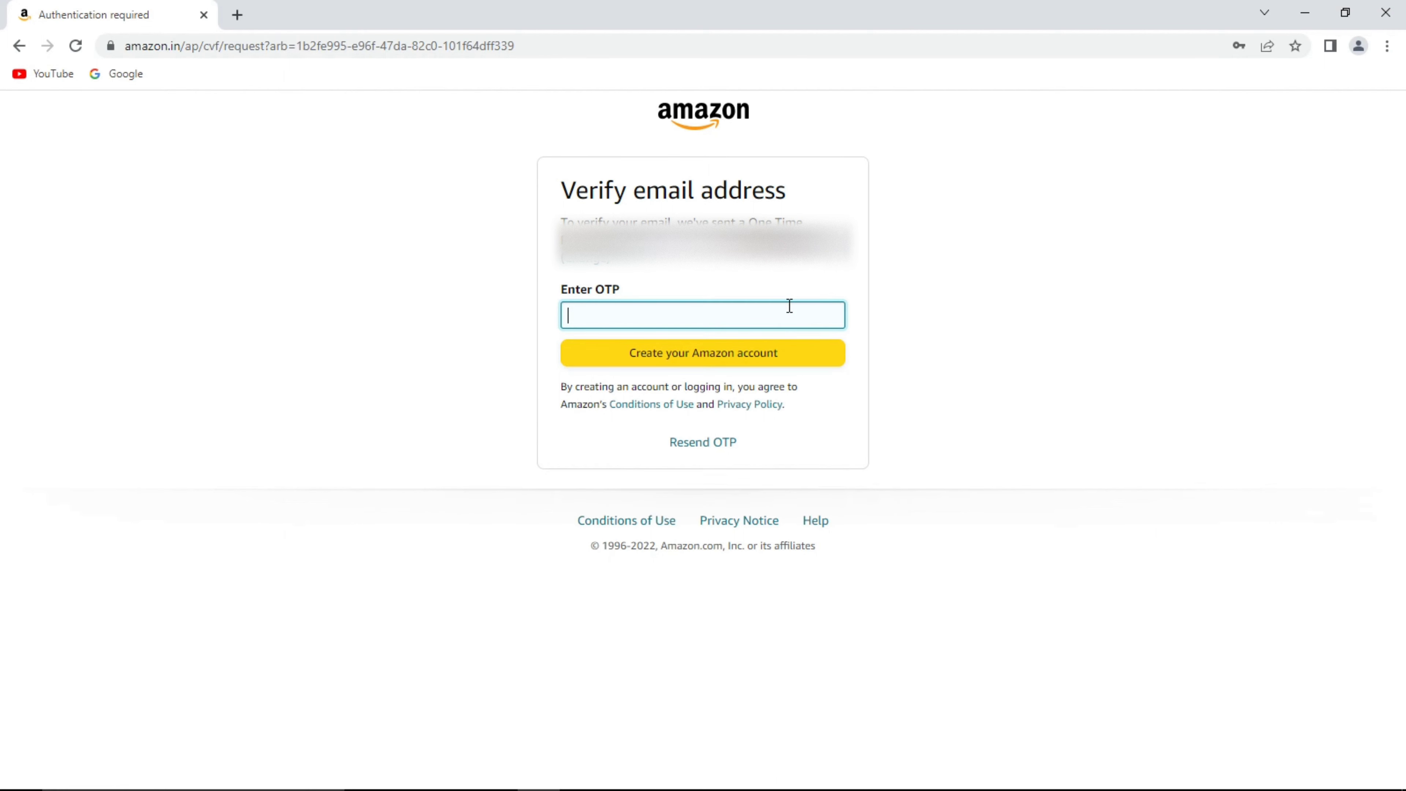
pyautogui.hotkey('ctrl', 'v')
pyautogui.click(704, 359)
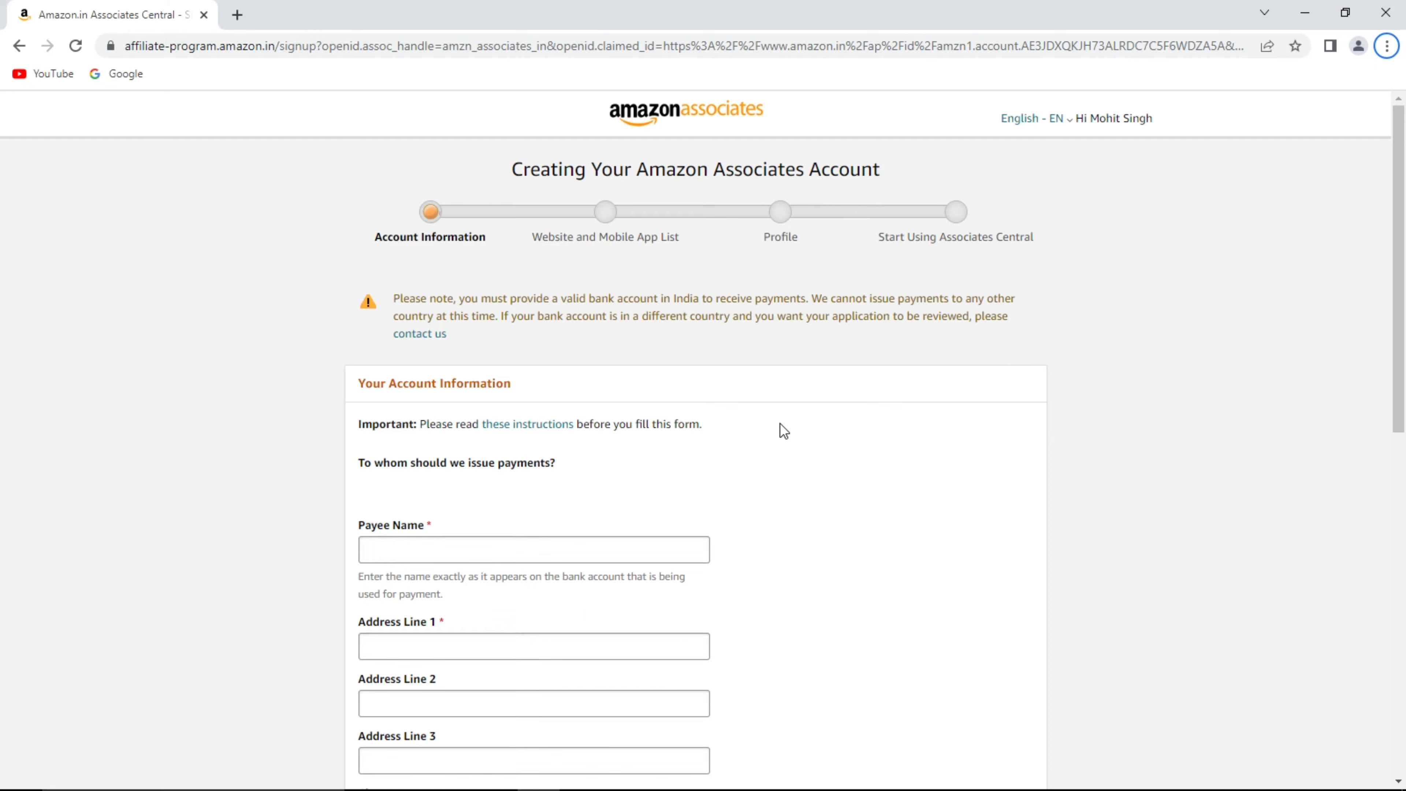
# Review the payee details and set the main contact to The payee listed above.
pyautogui.scroll(-3, 779, 424)
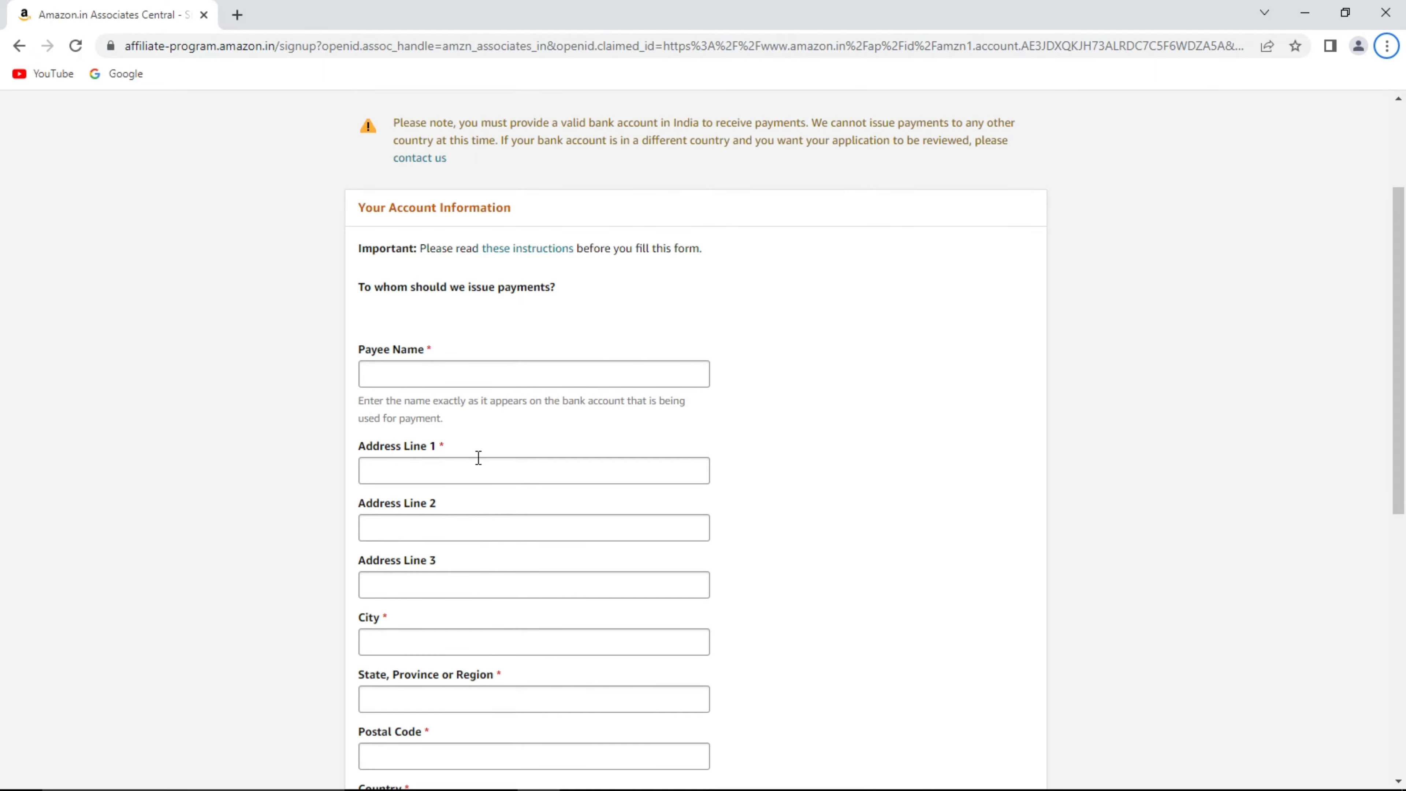
pyautogui.scroll(-2, 479, 458)
pyautogui.scroll(-2, 479, 454)
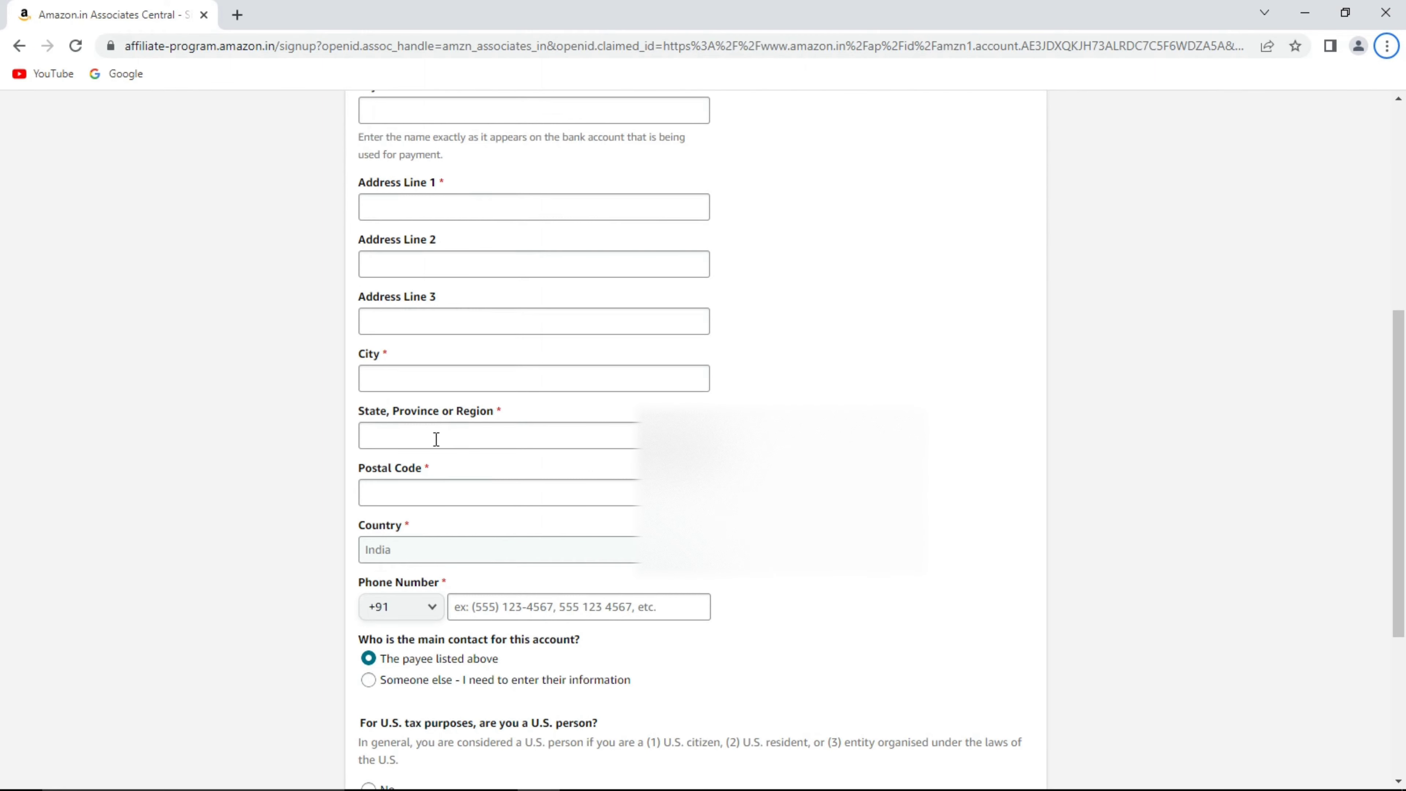
pyautogui.scroll(-2, 484, 499)
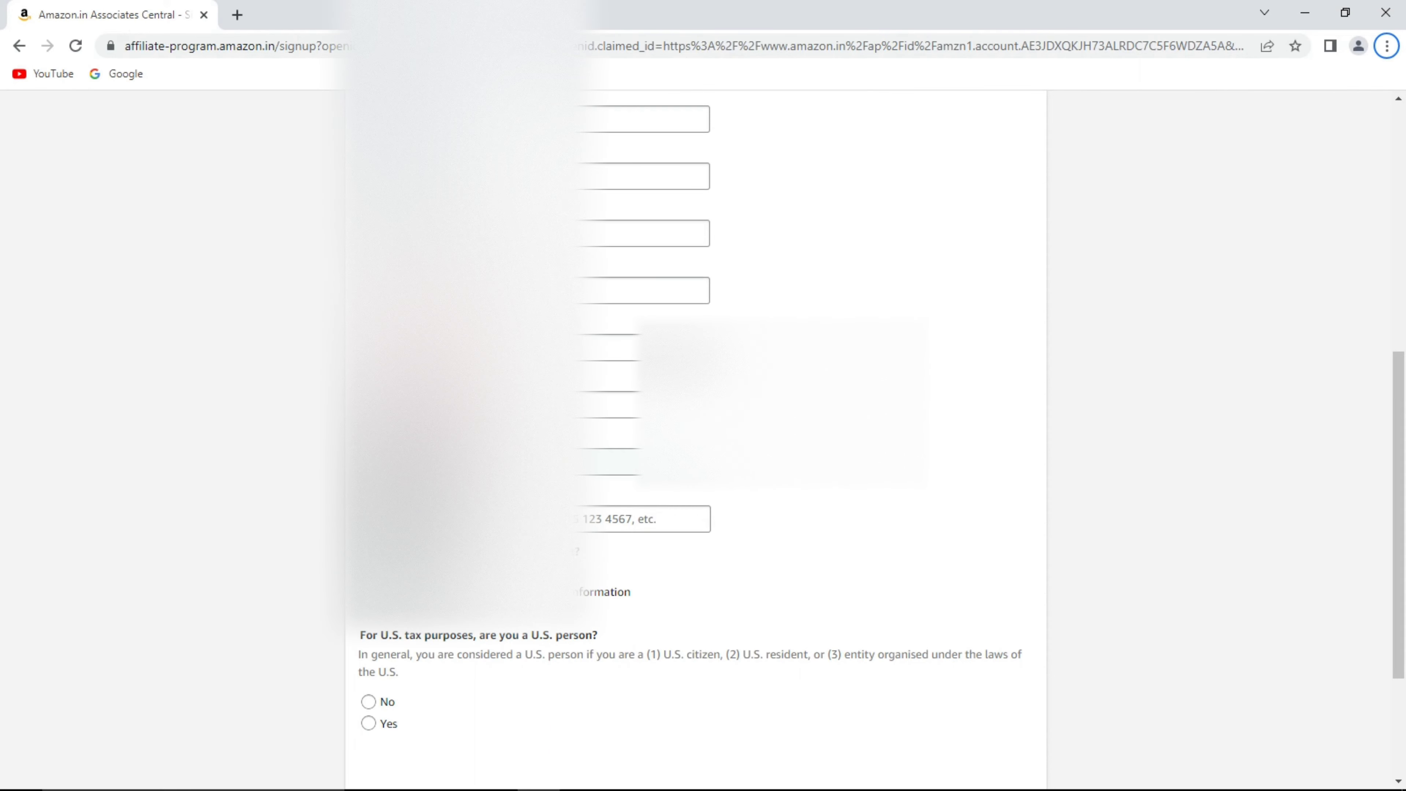
pyautogui.scroll(4, 788, 468)
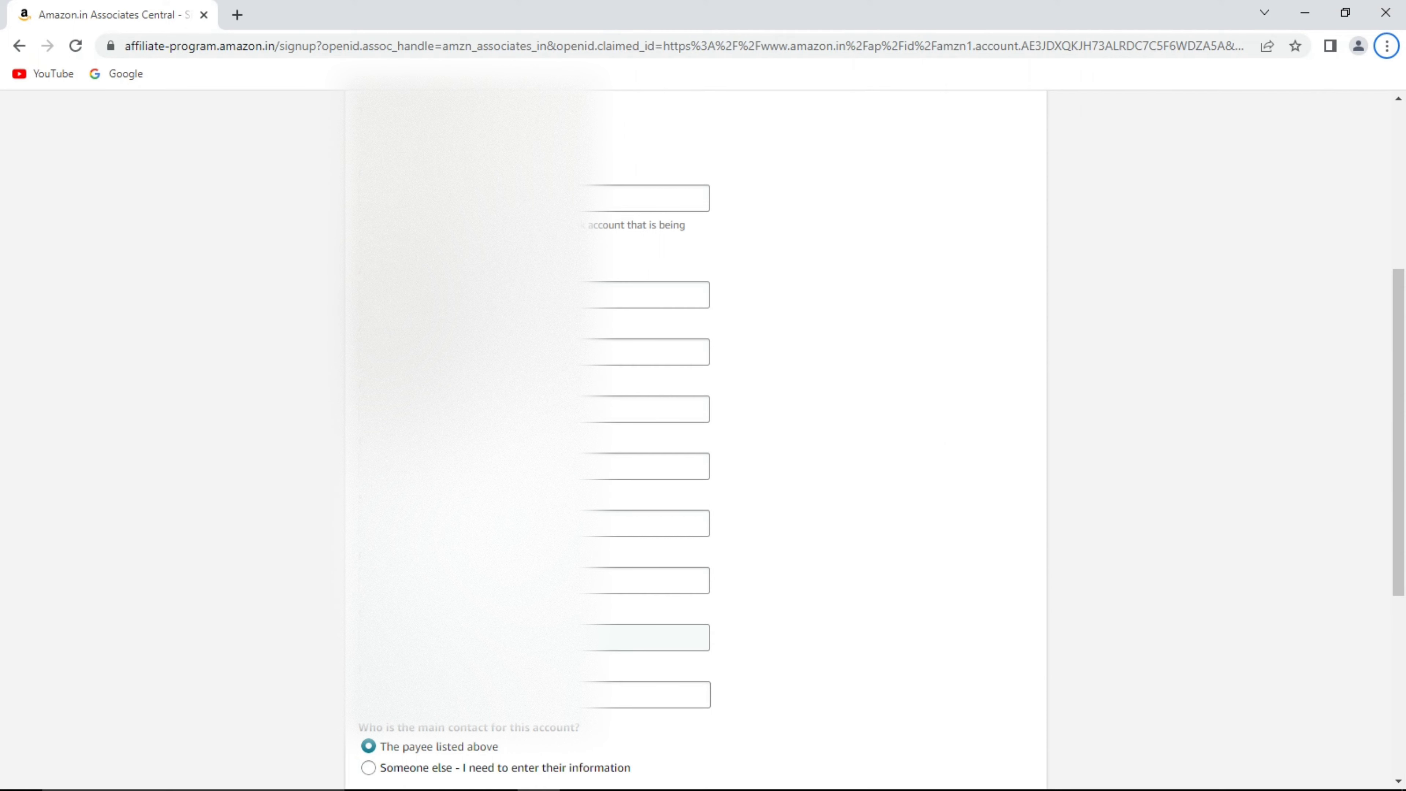
pyautogui.scroll(-6, 530, 694)
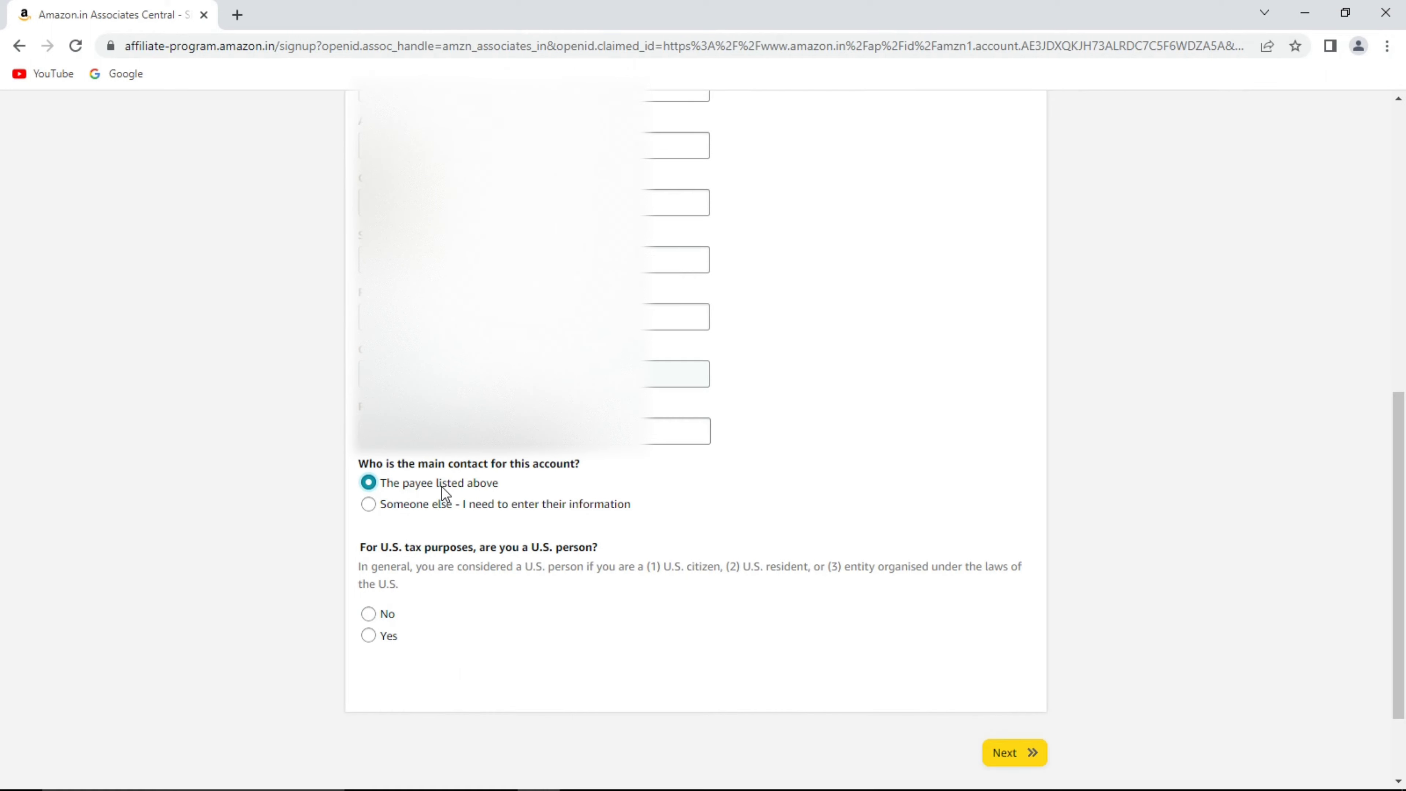
pyautogui.click(371, 505)
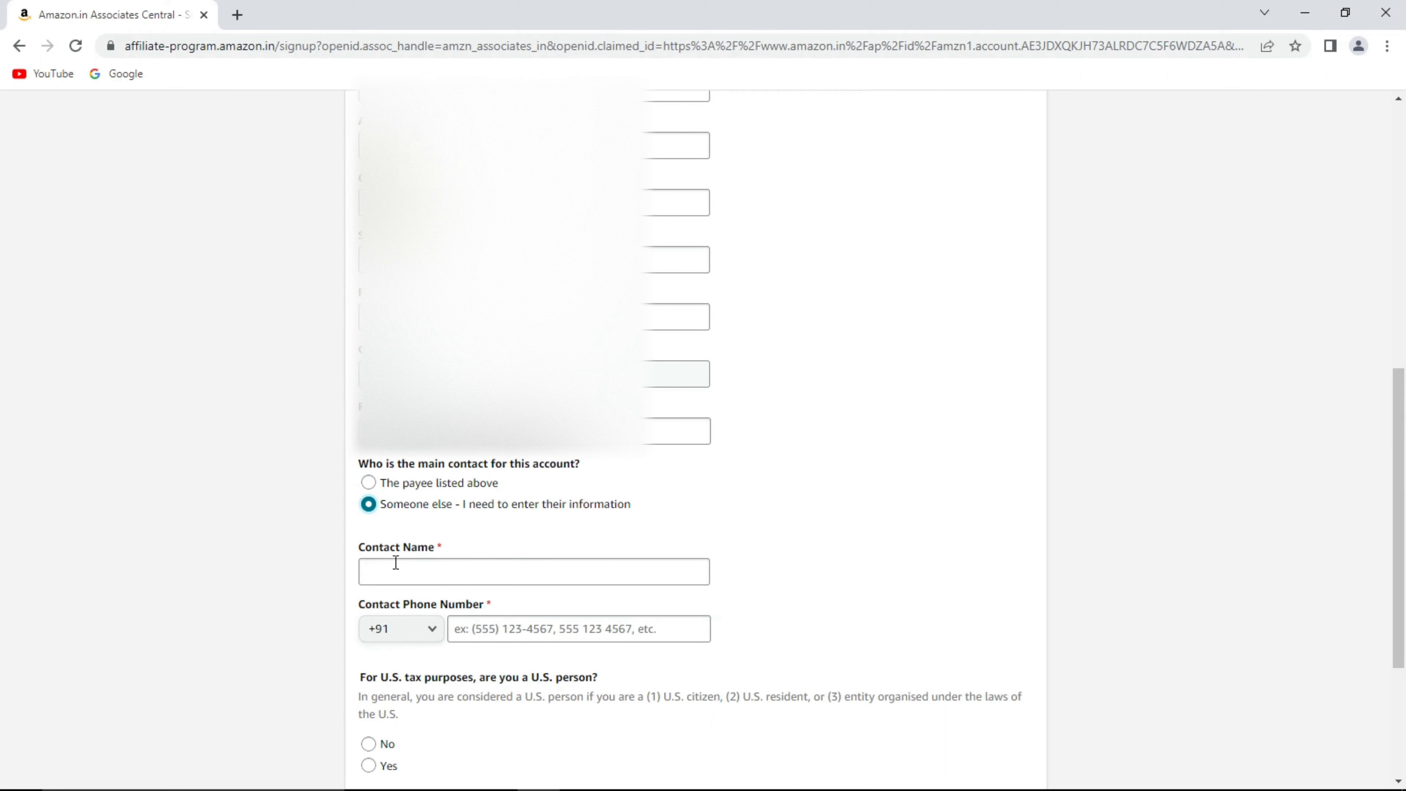
pyautogui.click(413, 481)
# Answer No to being a U.S. person and continue to the website list.
pyautogui.scroll(-2, 477, 539)
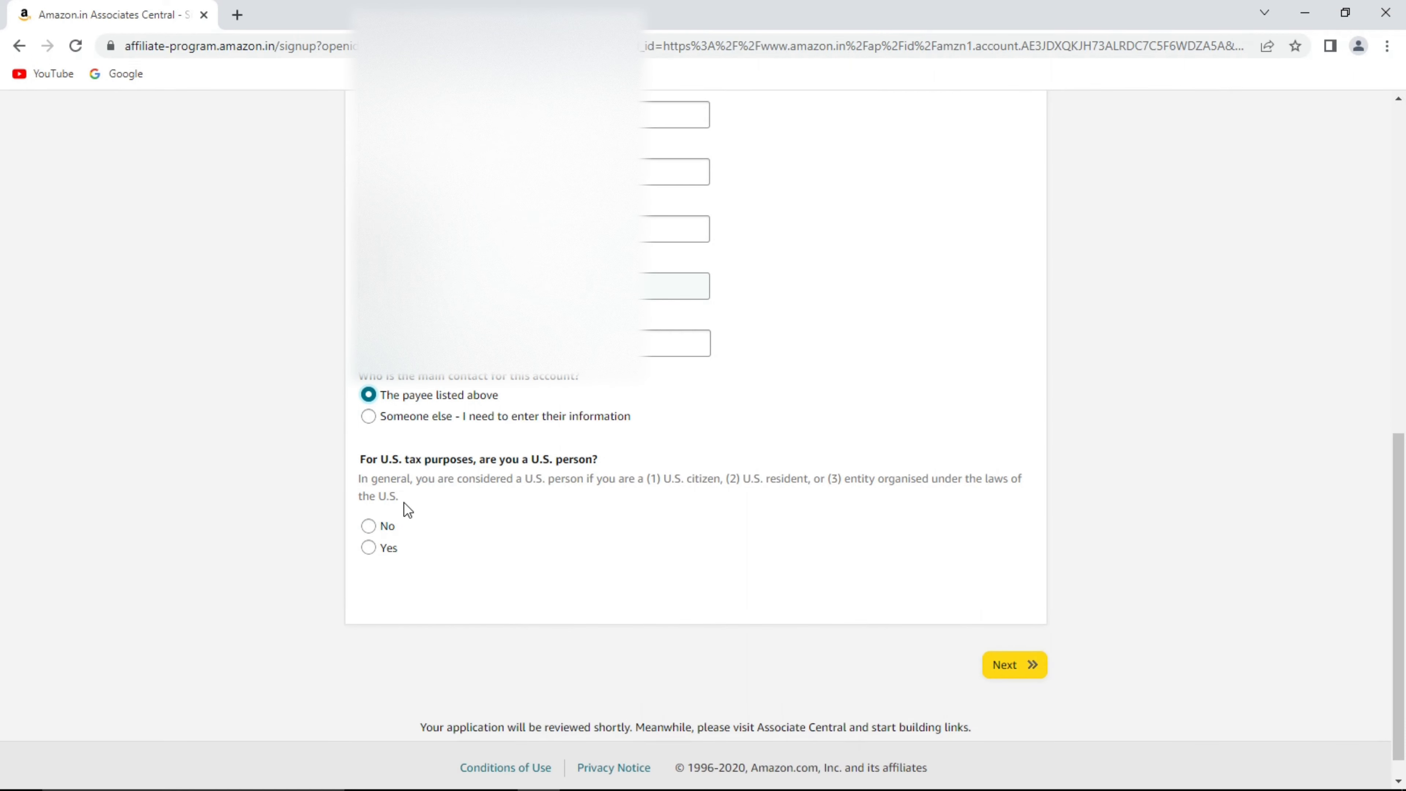
pyautogui.click(387, 527)
pyautogui.click(1033, 668)
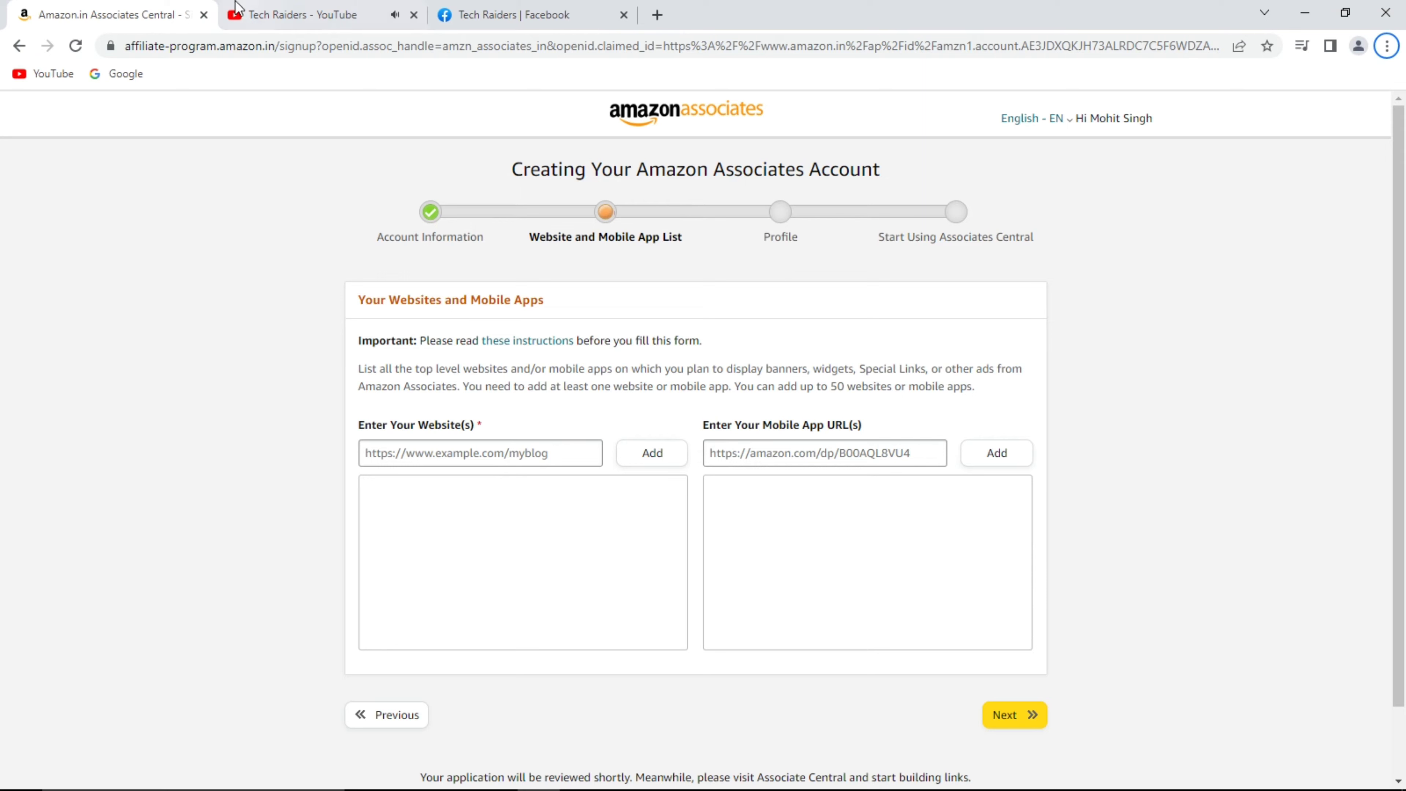
# Copy the Tech Raiders YouTube channel URL and add it to the website list.
pyautogui.click(279, 7)
pyautogui.moveTo(486, 47); pyautogui.dragTo(191, 43)
pyautogui.rightClick(191, 43)
pyautogui.click(233, 100)
pyautogui.click(105, 14)
pyautogui.moveTo(537, 340)
pyautogui.rightClick(540, 454)
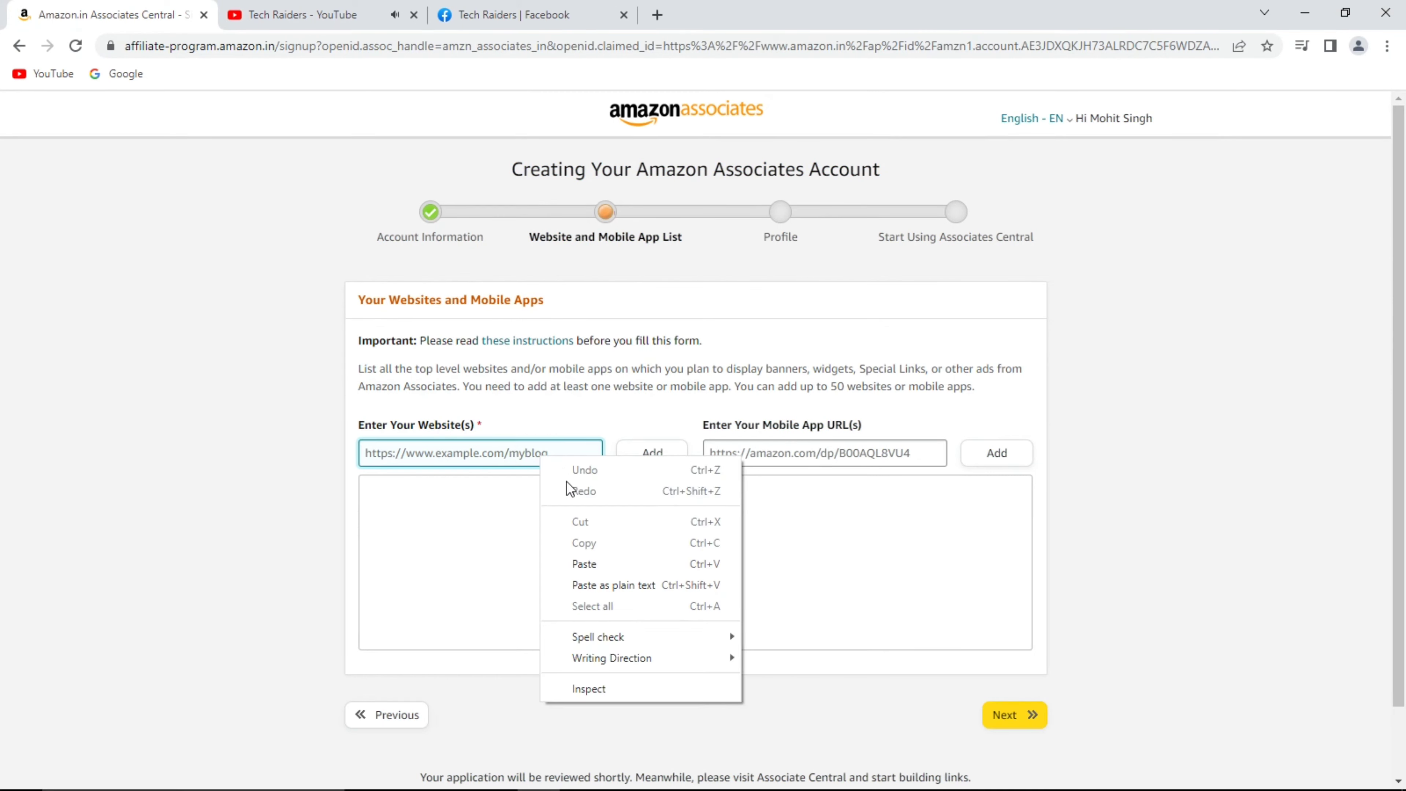
pyautogui.click(584, 563)
pyautogui.click(664, 460)
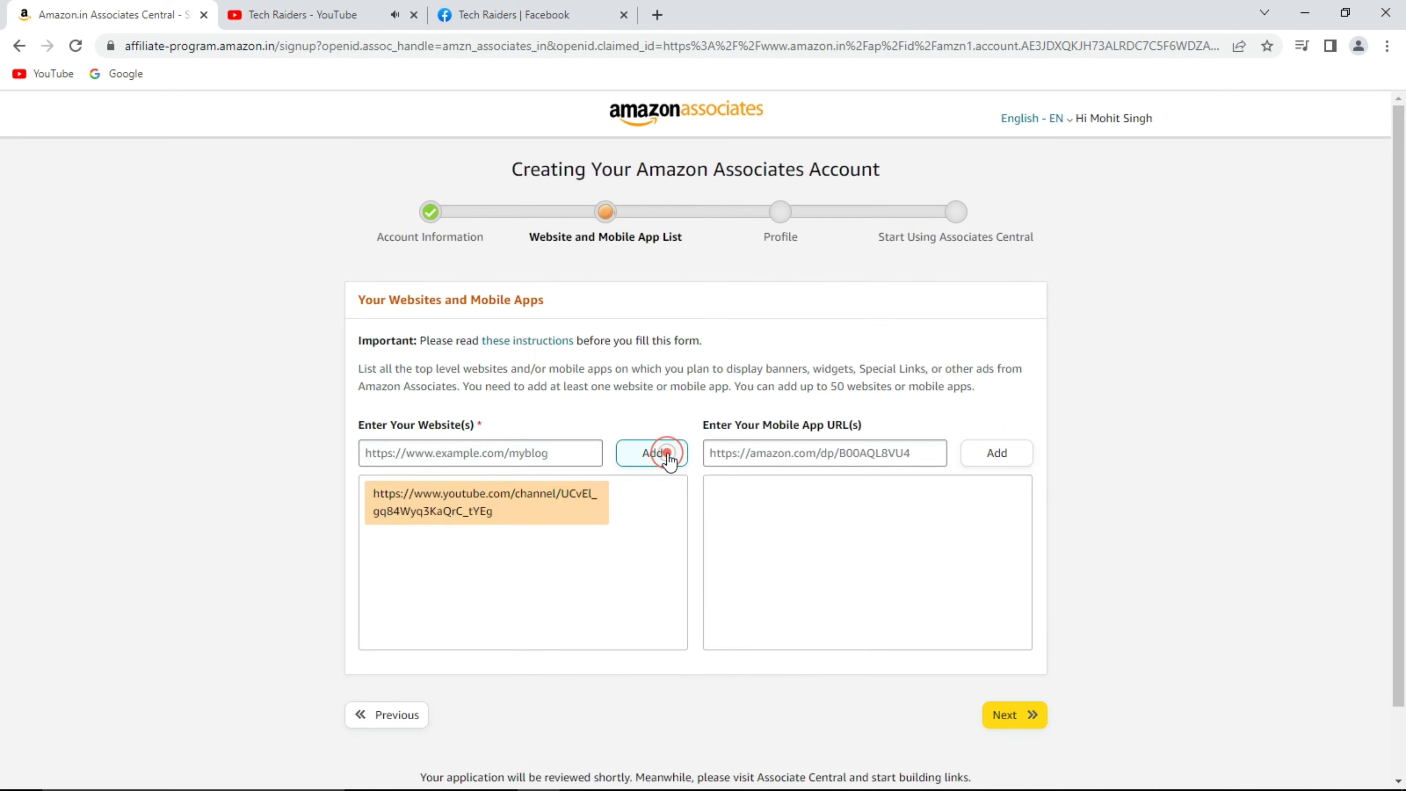
# Add the facebook.com/TechRaiderss page URL to the list and continue to Profile.
pyautogui.click(498, 15)
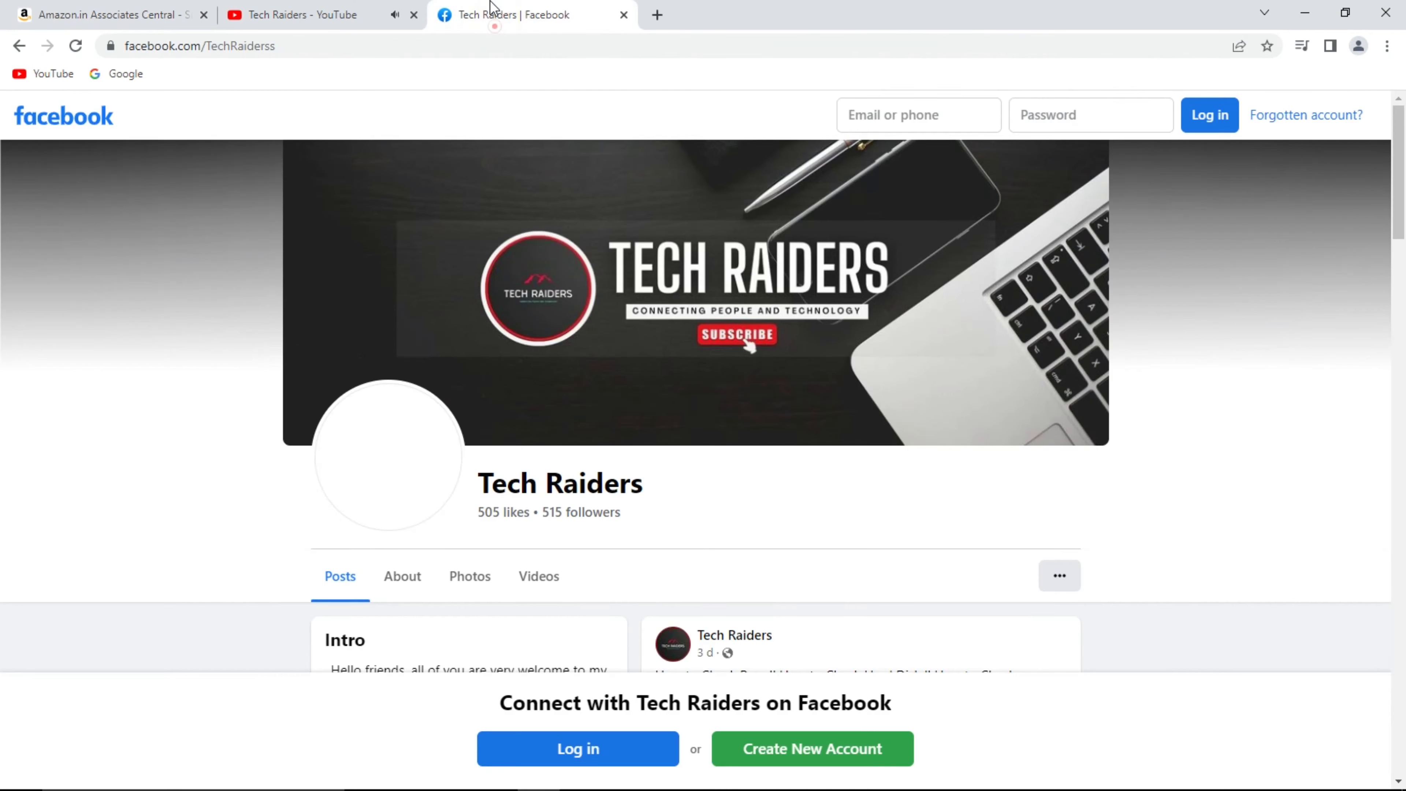
pyautogui.click(288, 46)
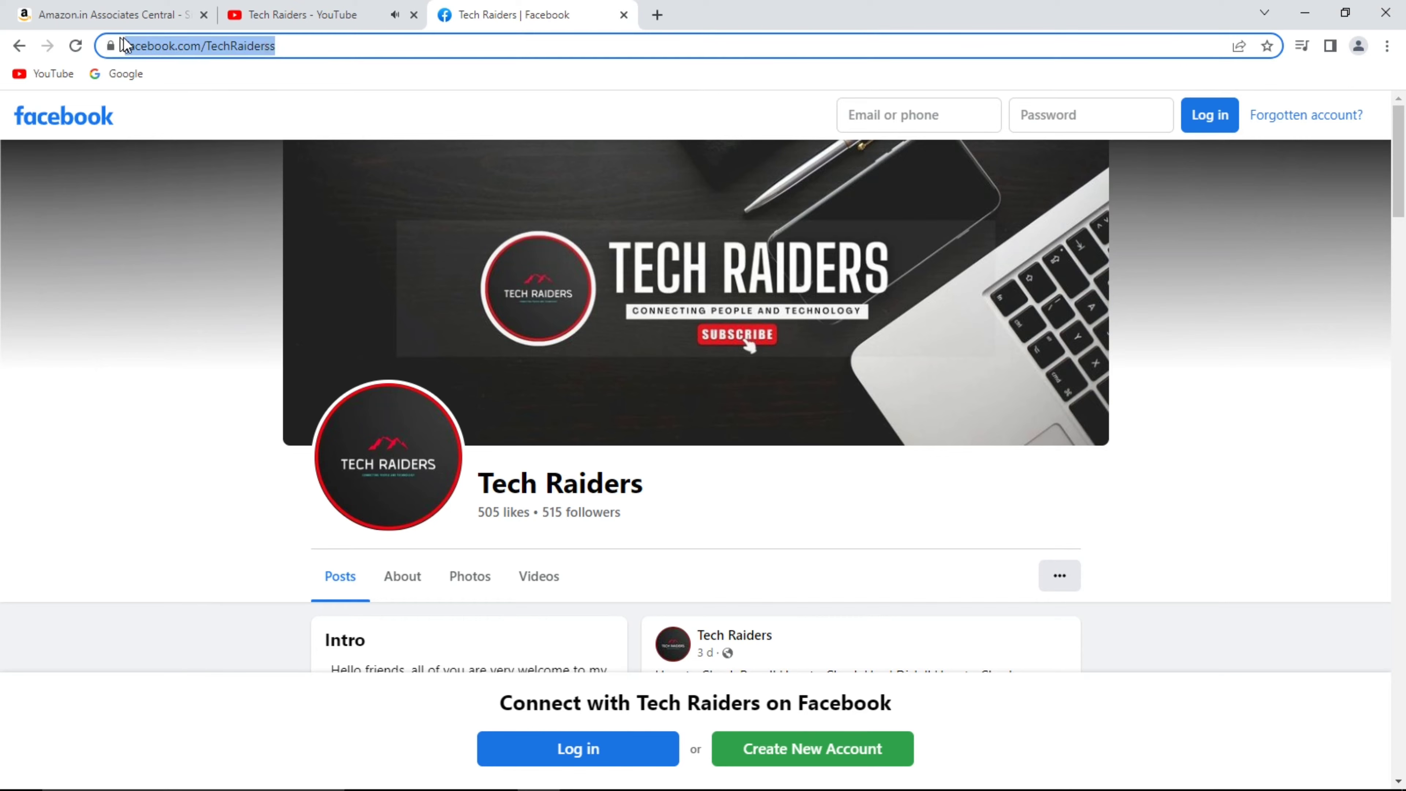
pyautogui.rightClick(138, 47)
pyautogui.click(183, 105)
pyautogui.click(157, 15)
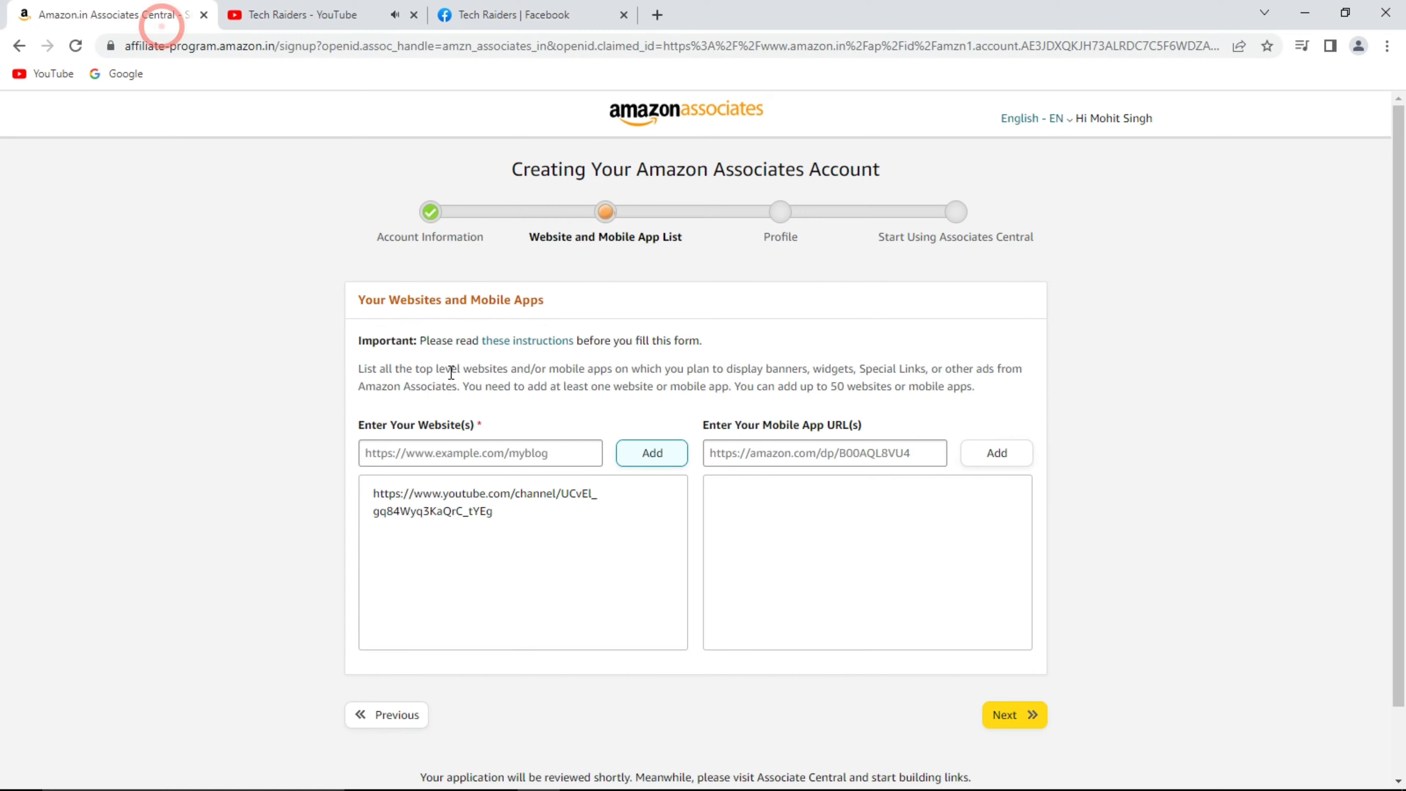
pyautogui.rightClick(555, 453)
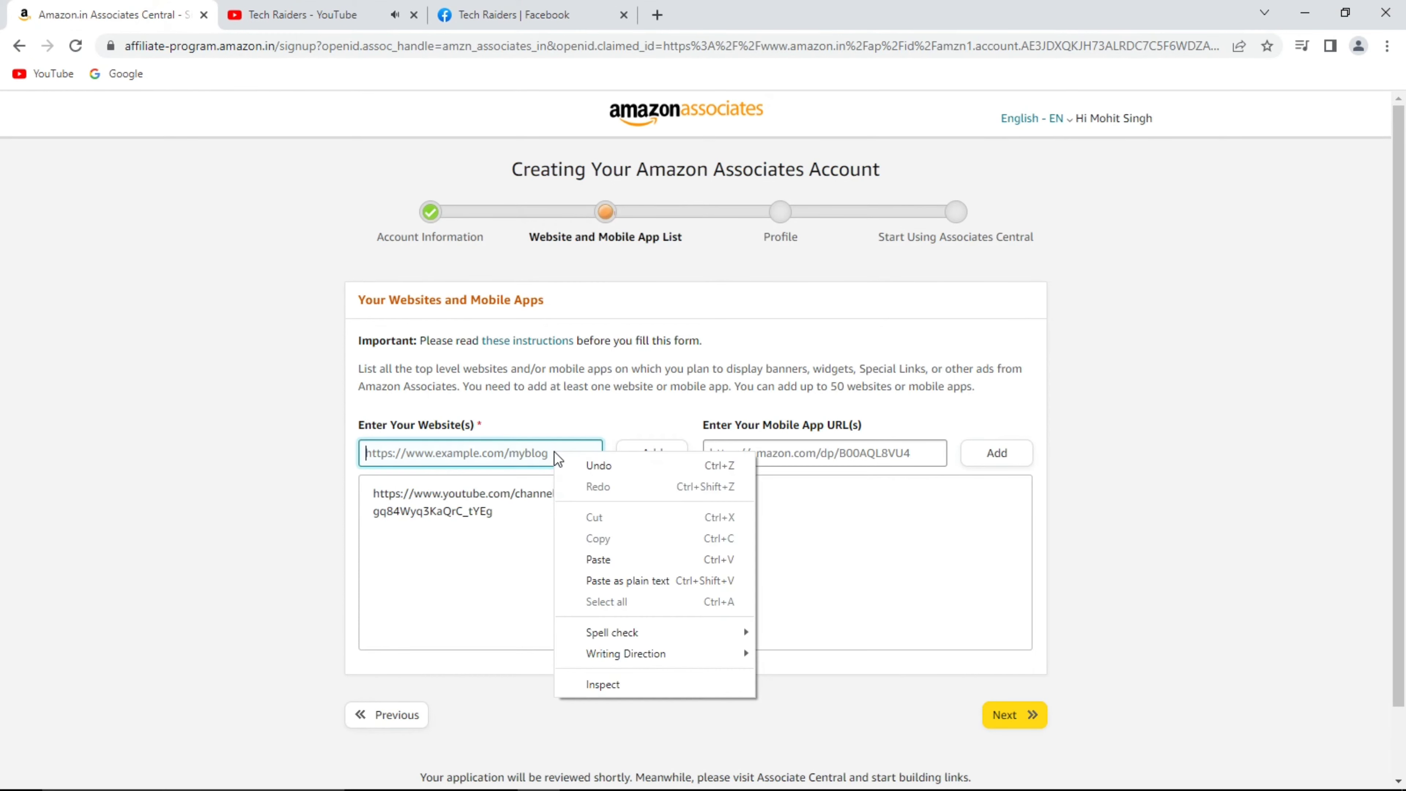
pyautogui.click(598, 559)
pyautogui.click(657, 457)
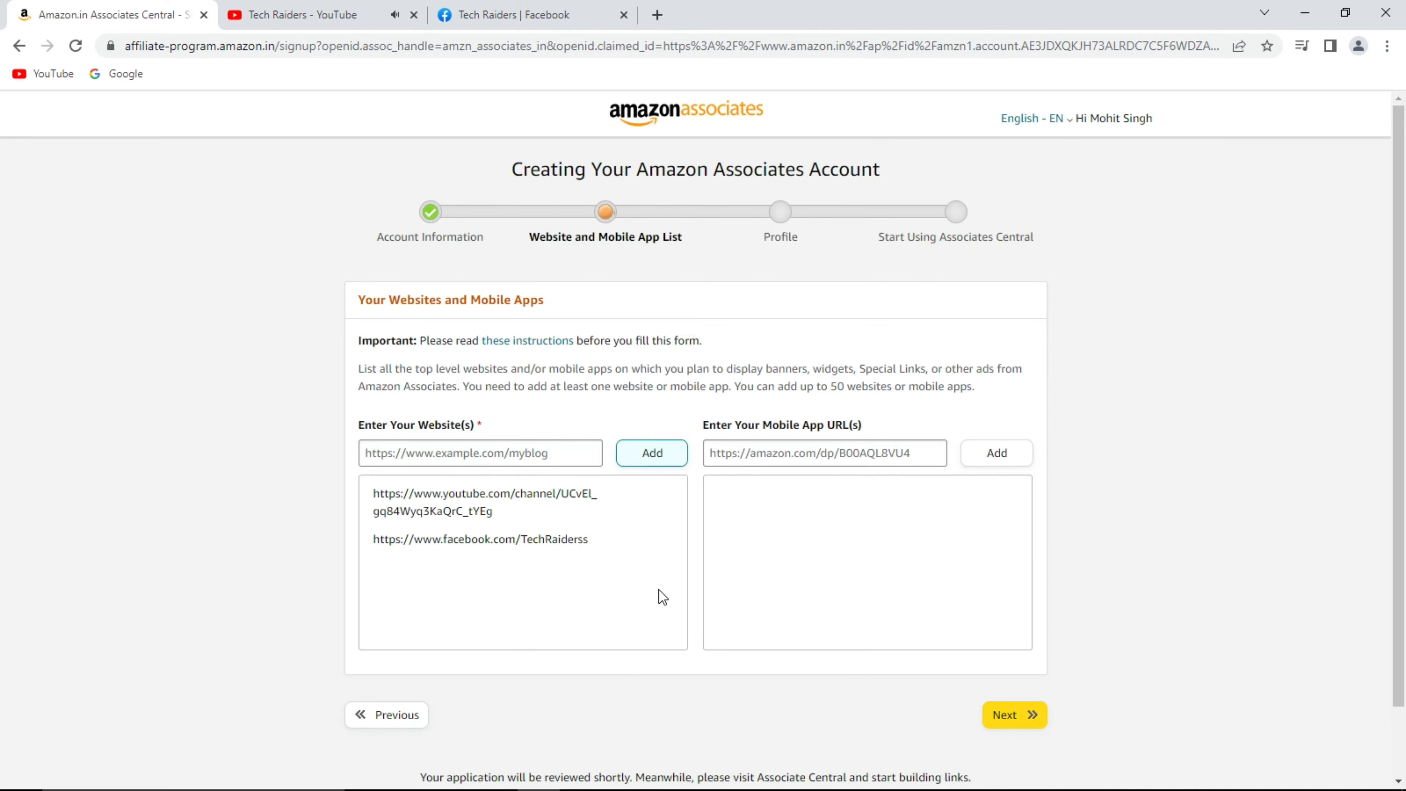
pyautogui.moveTo(592, 541)
pyautogui.moveTo(624, 525)
pyautogui.click(1028, 715)
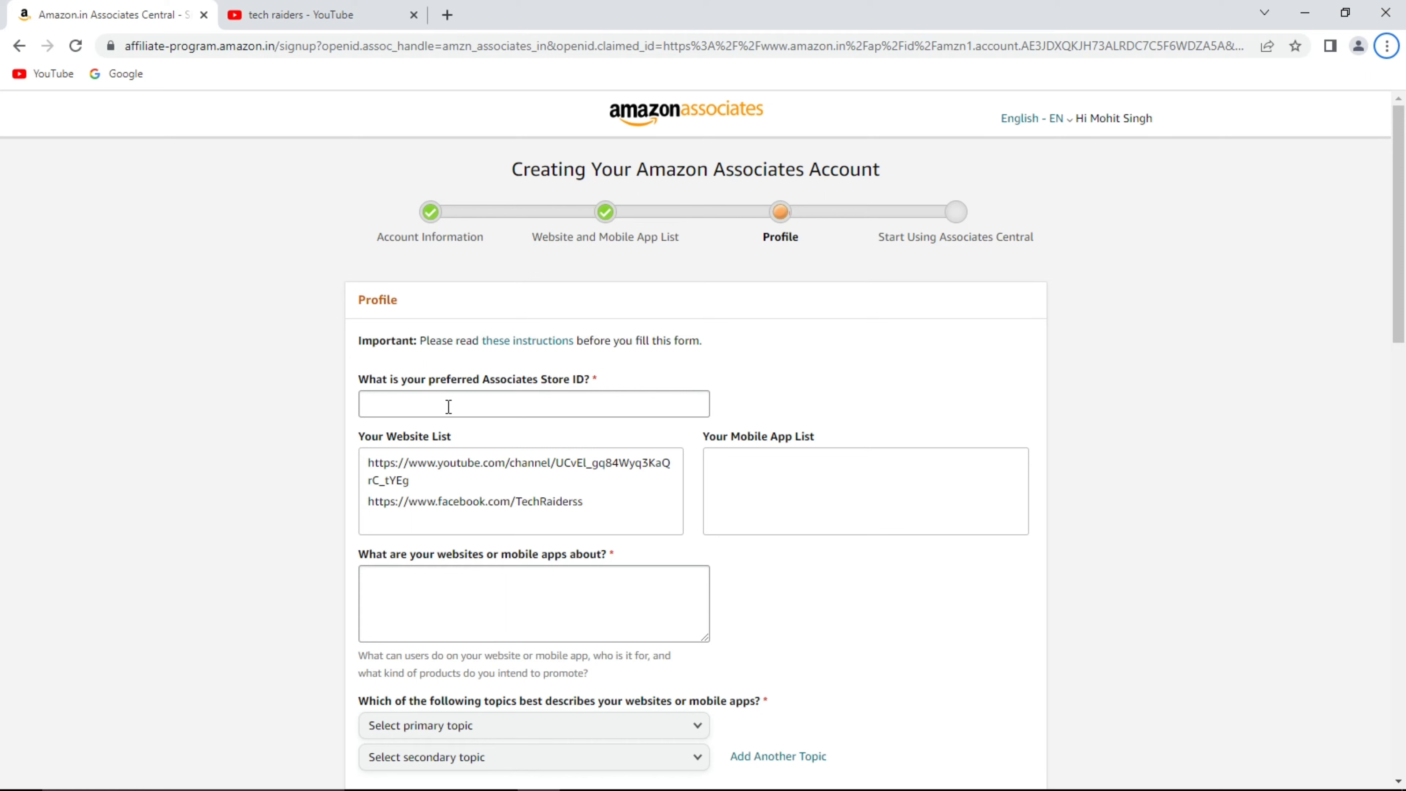
# Enter a preferred Store ID and paste the Tech Raiders technology channel description.
pyautogui.click(449, 405)
pyautogui.write('mohitsingh')
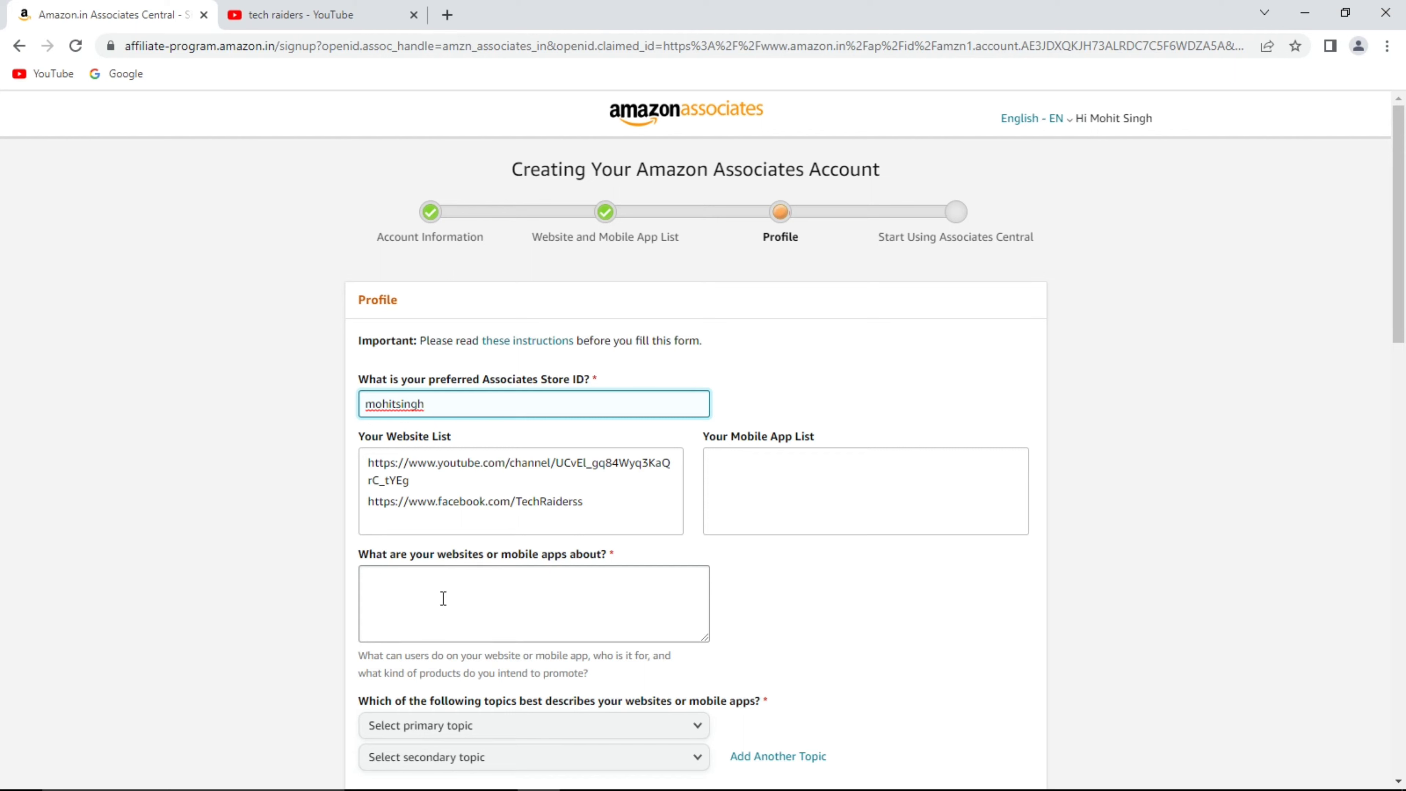
pyautogui.click(444, 598)
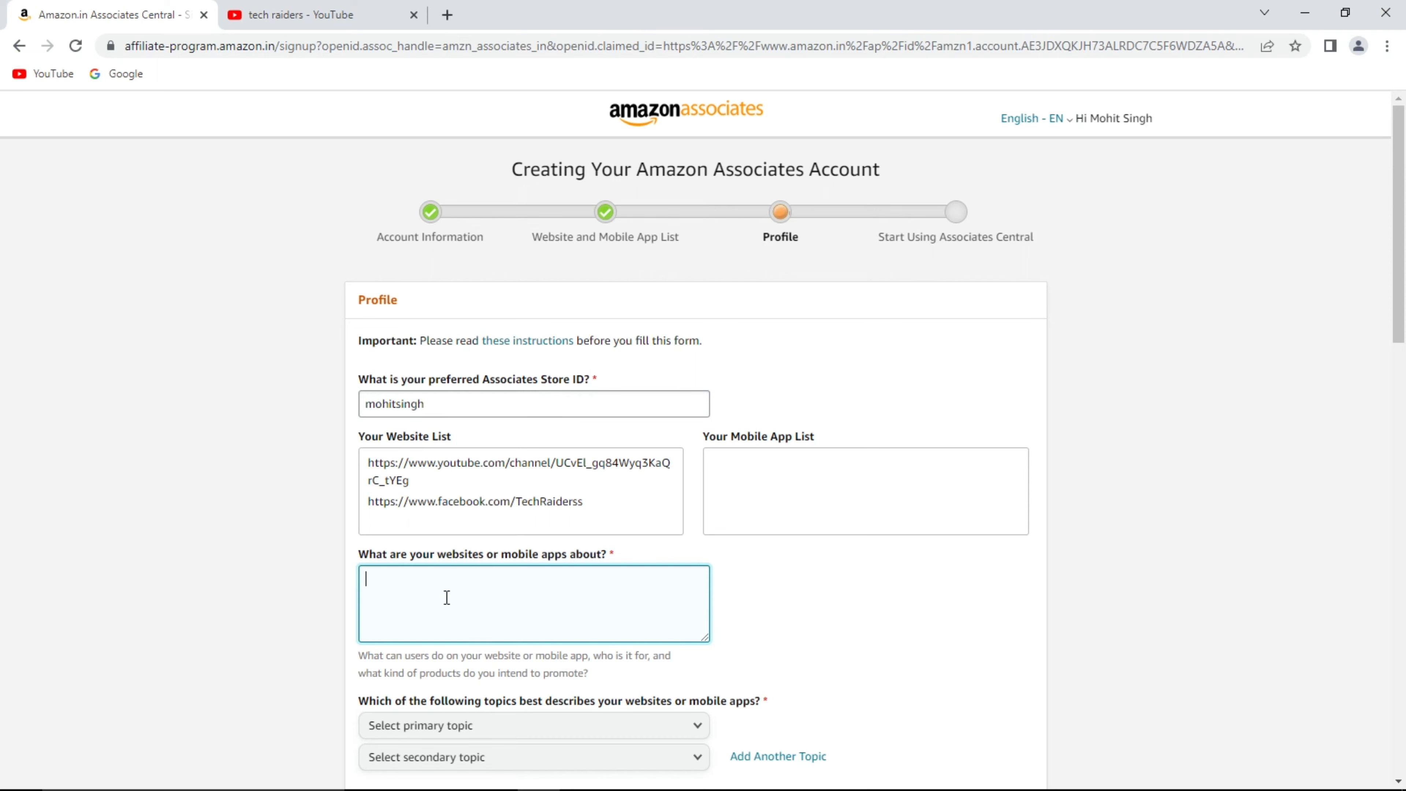
pyautogui.hotkey('ctrl', 'v')
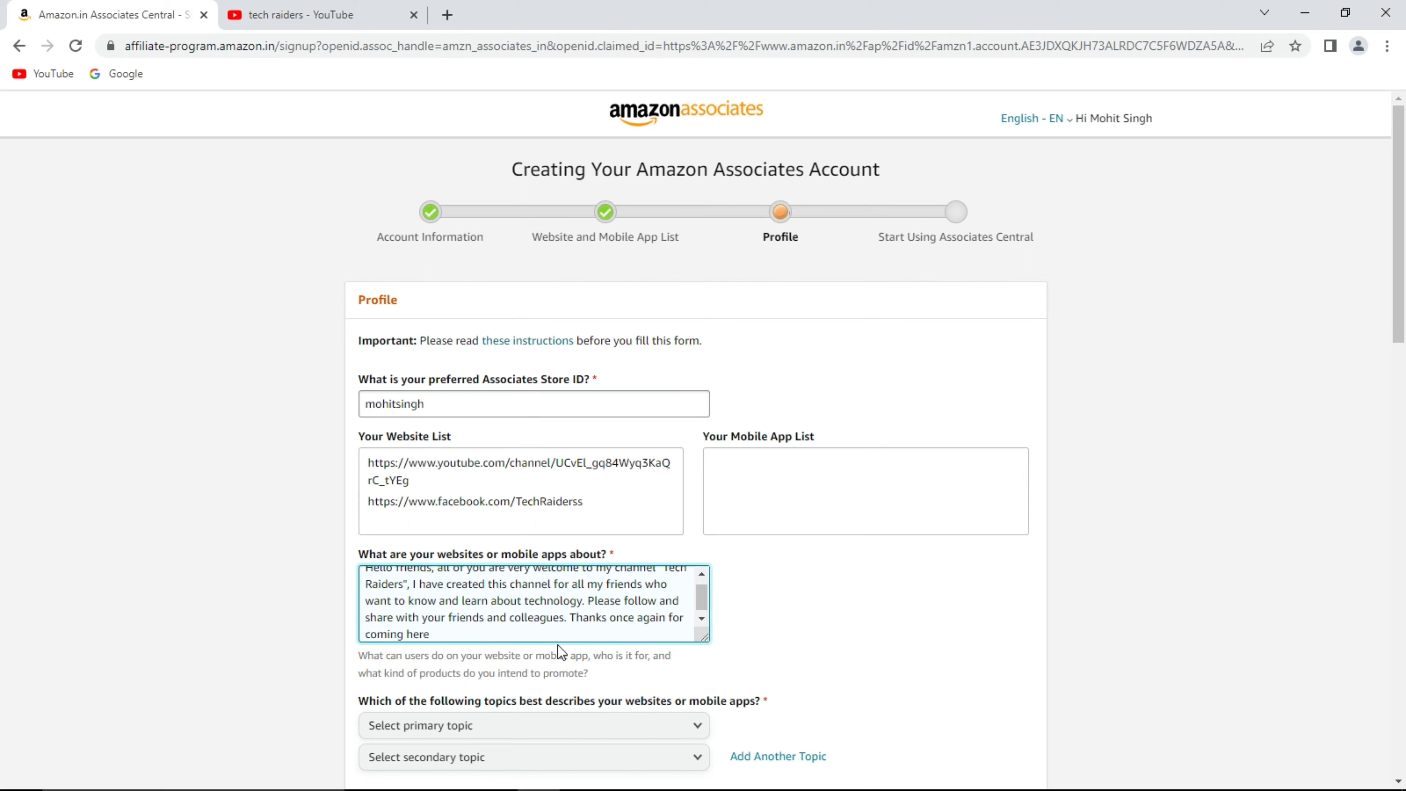
pyautogui.scroll(-1, 576, 601)
pyautogui.scroll(1, 576, 601)
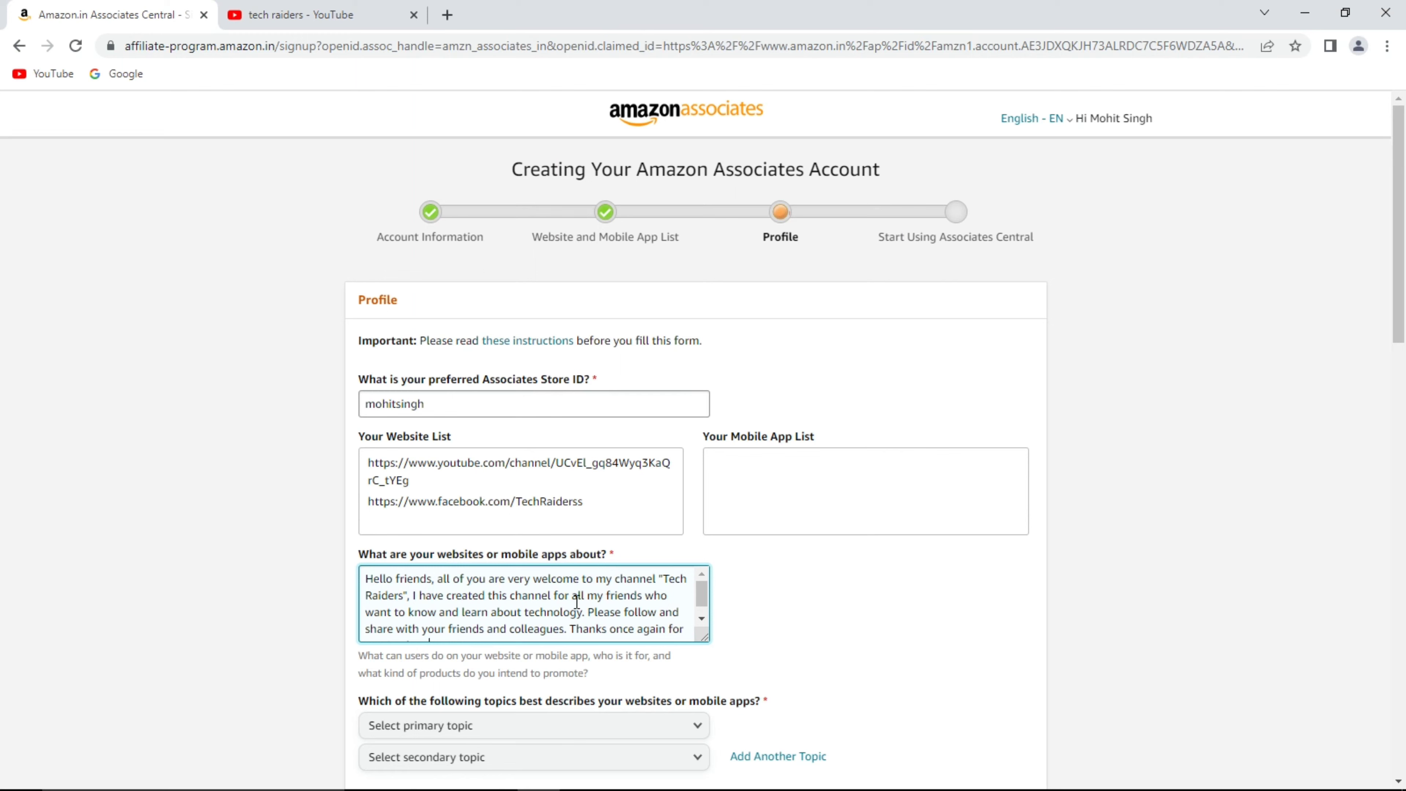
pyautogui.scroll(-1, 641, 636)
pyautogui.scroll(-5, 757, 633)
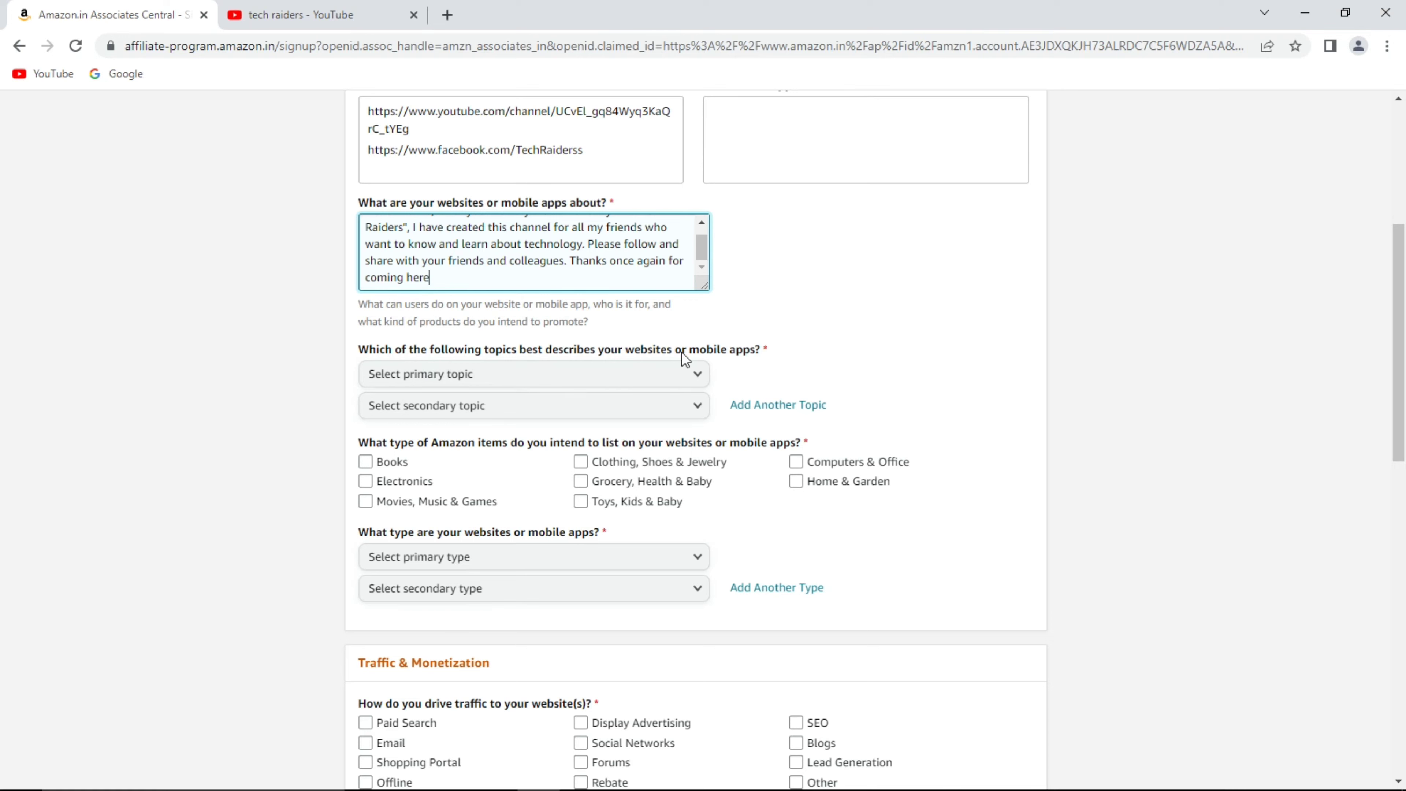
# Set topics to Computers/Software/Technology and Other, and item types Electronics and Computers & Office.
pyautogui.click(646, 373)
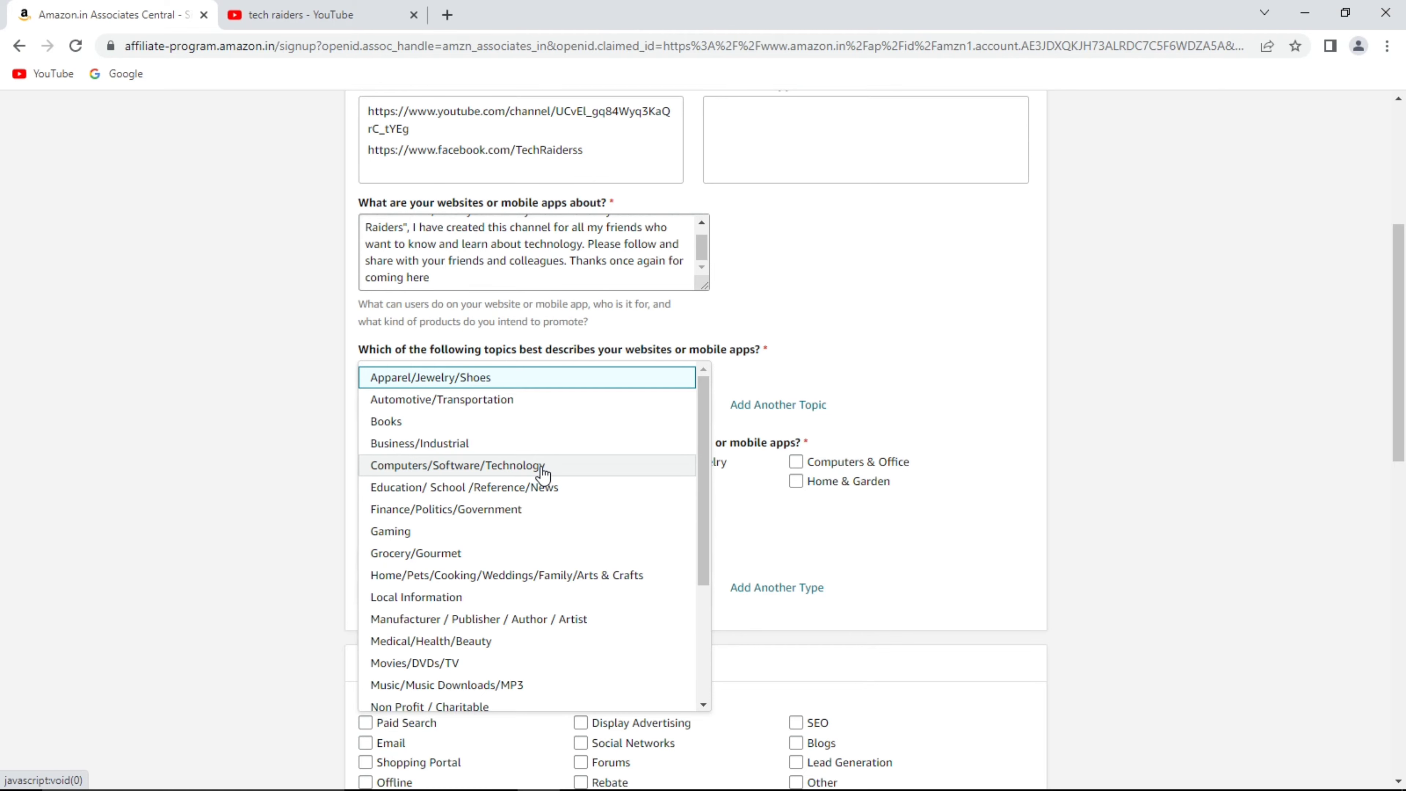
pyautogui.click(540, 465)
pyautogui.click(489, 403)
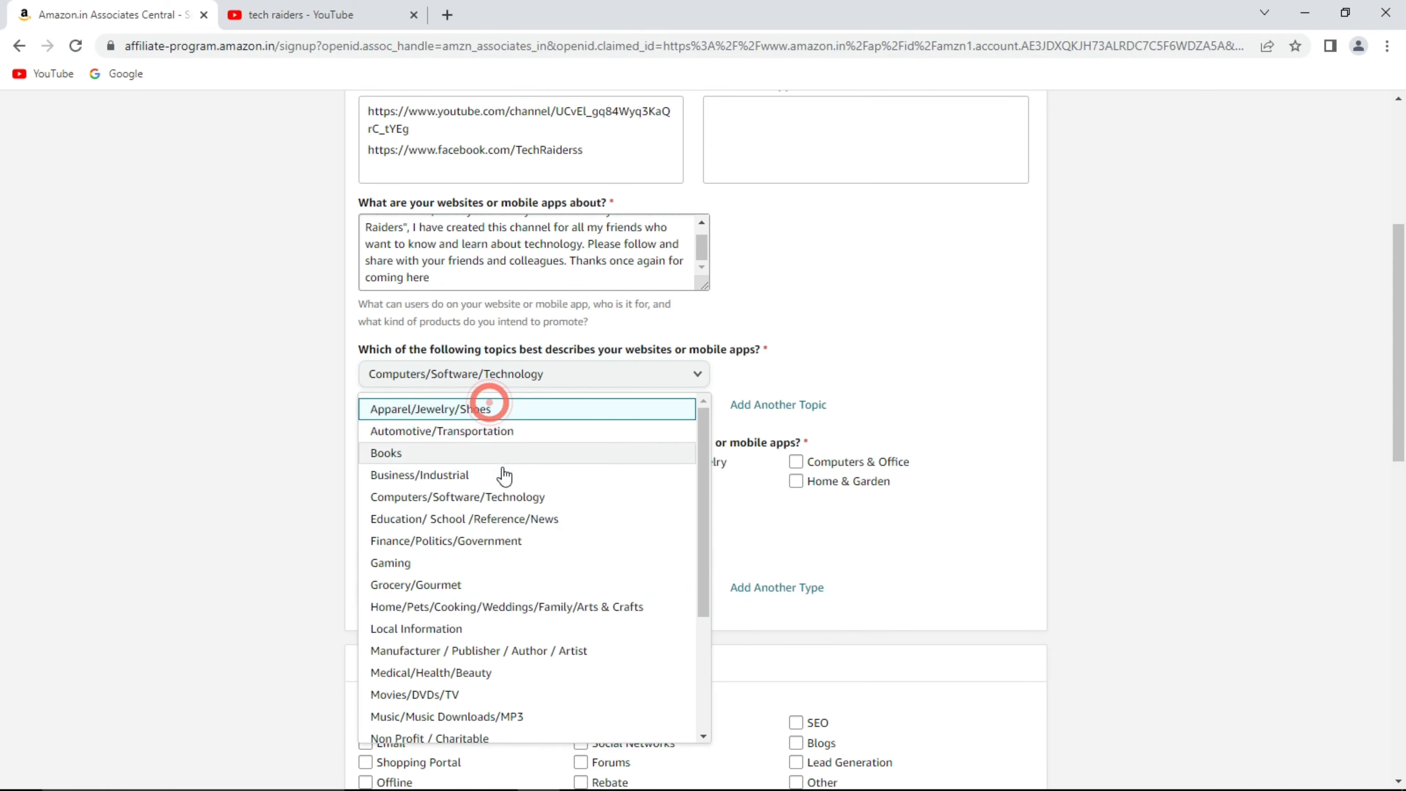
pyautogui.scroll(-5, 502, 521)
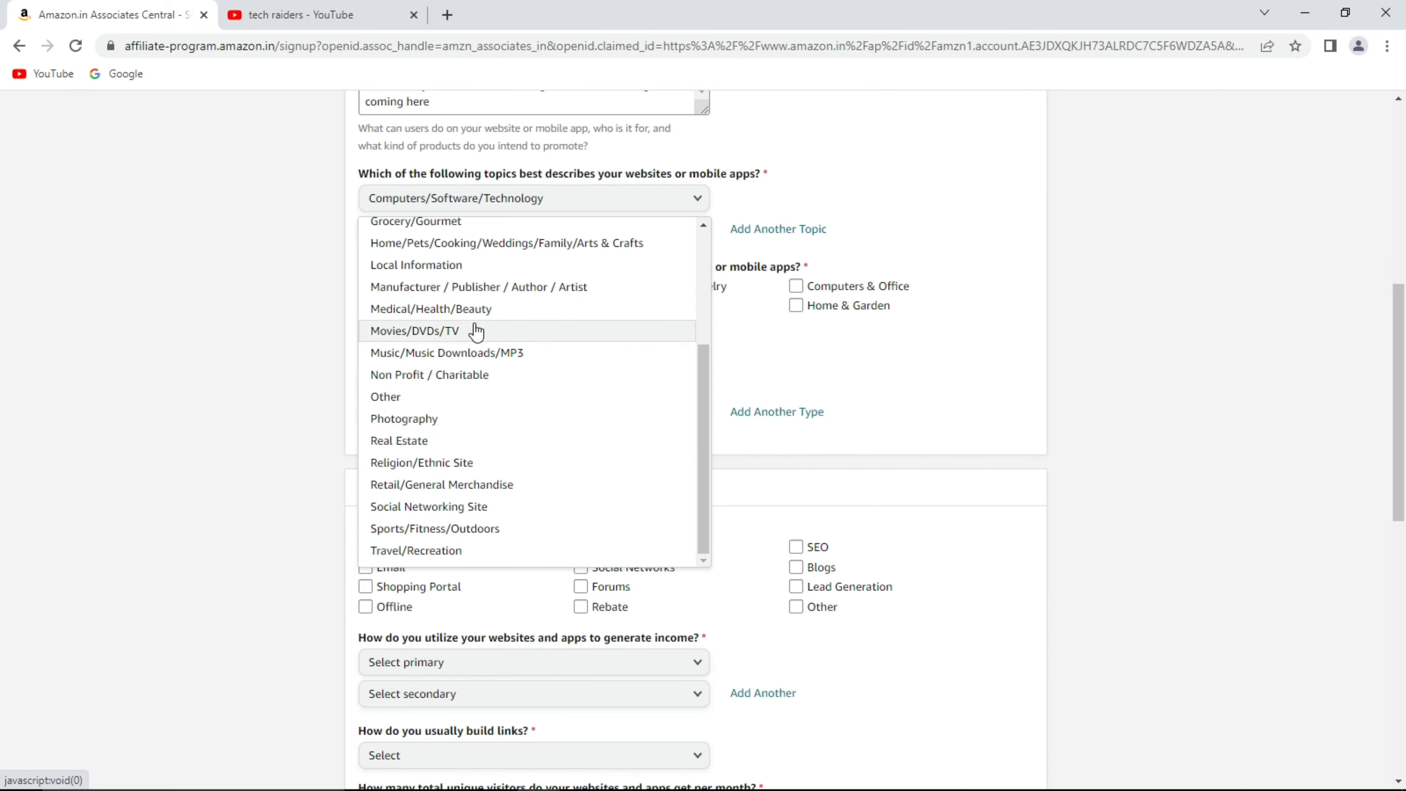
pyautogui.click(479, 398)
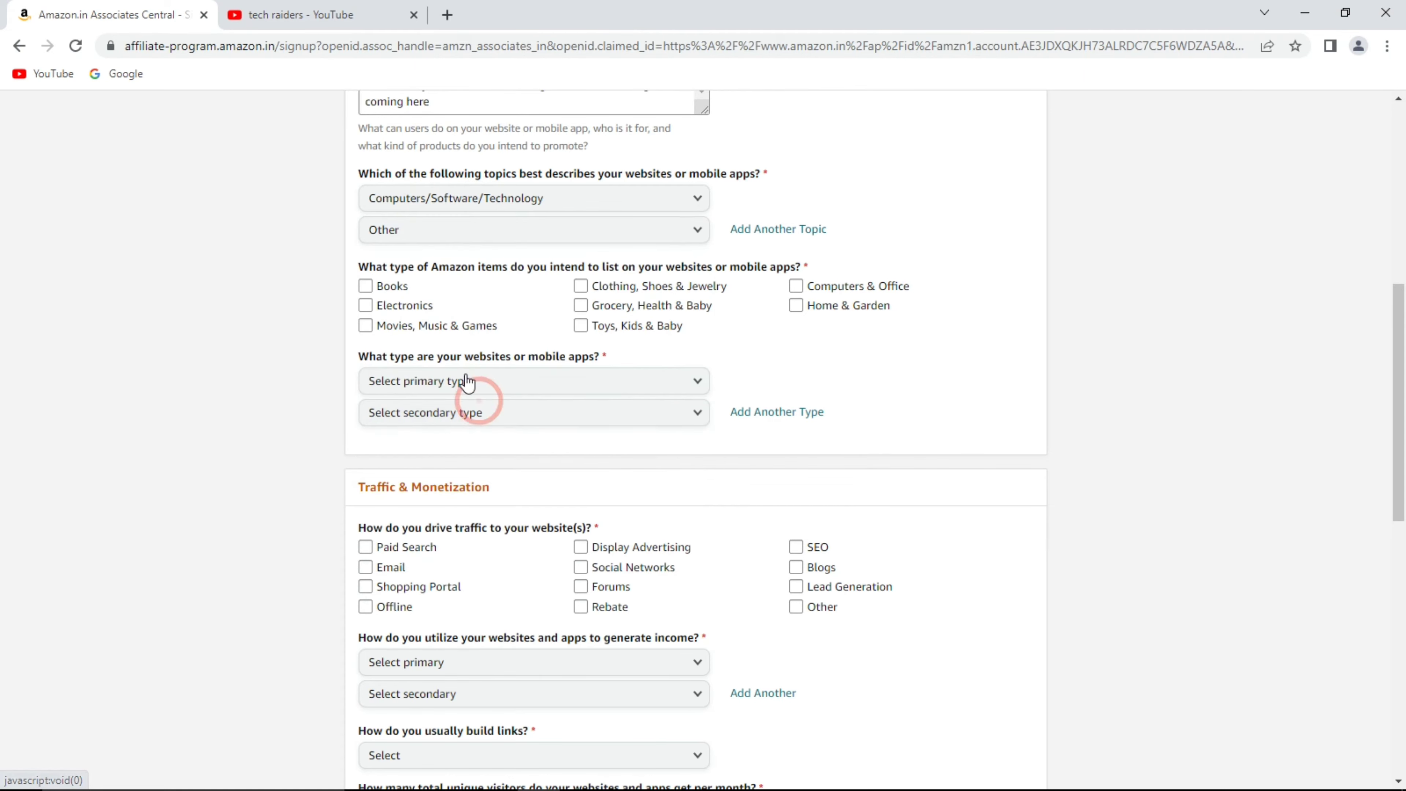
pyautogui.scroll(1, 486, 291)
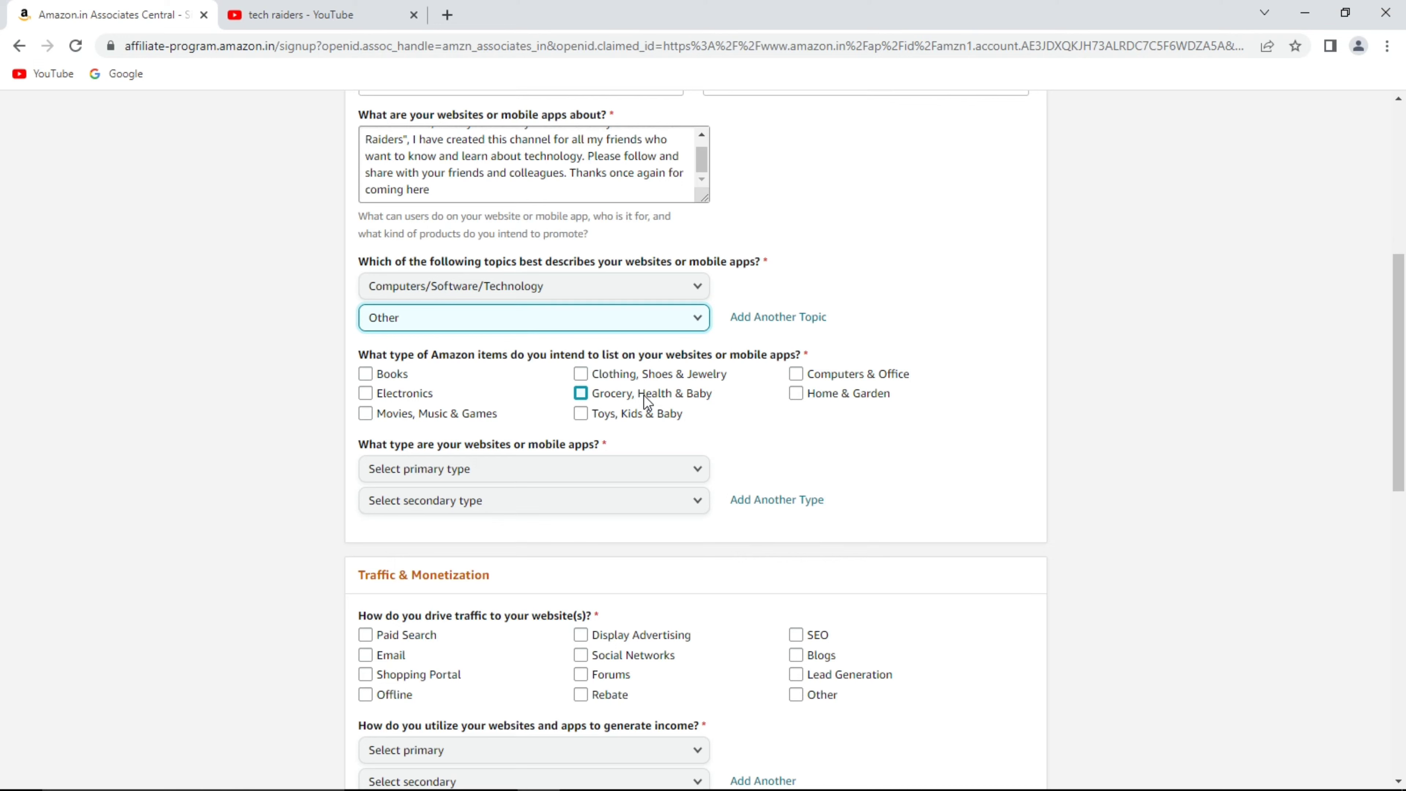
pyautogui.click(364, 393)
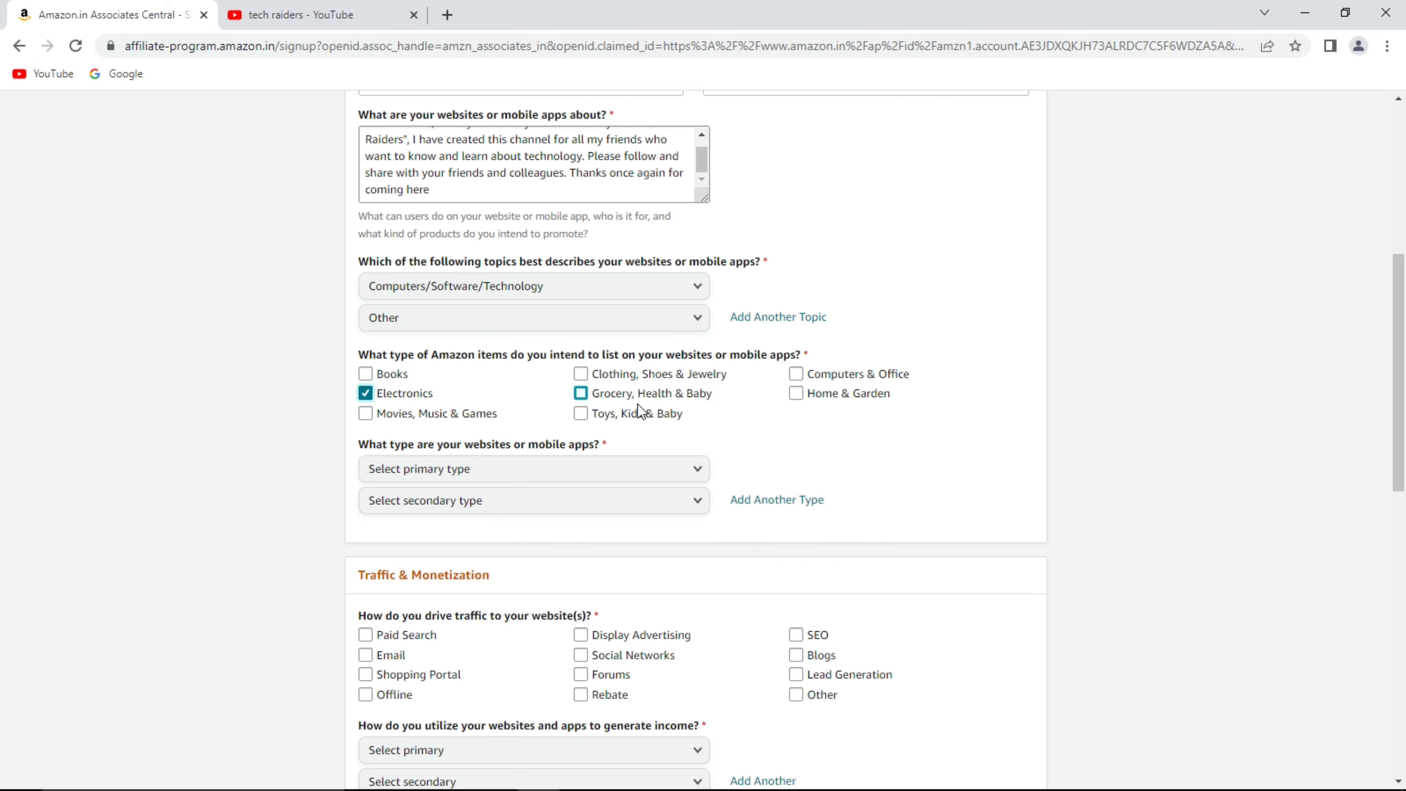
pyautogui.click(796, 374)
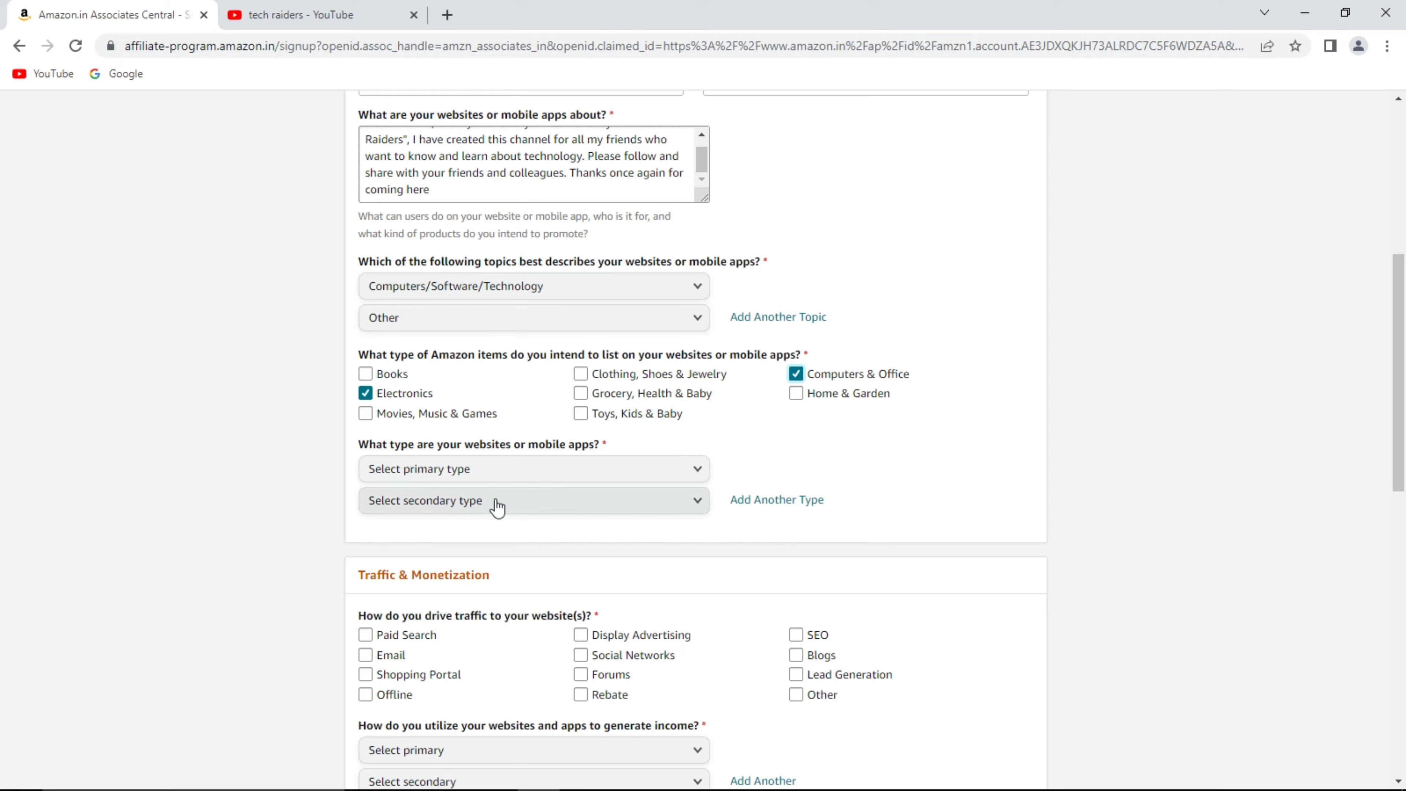
# Choose Content Website and Social Media Page/Group; tick Display Advertising, SEO, Social Networks traffic.
pyautogui.click(448, 480)
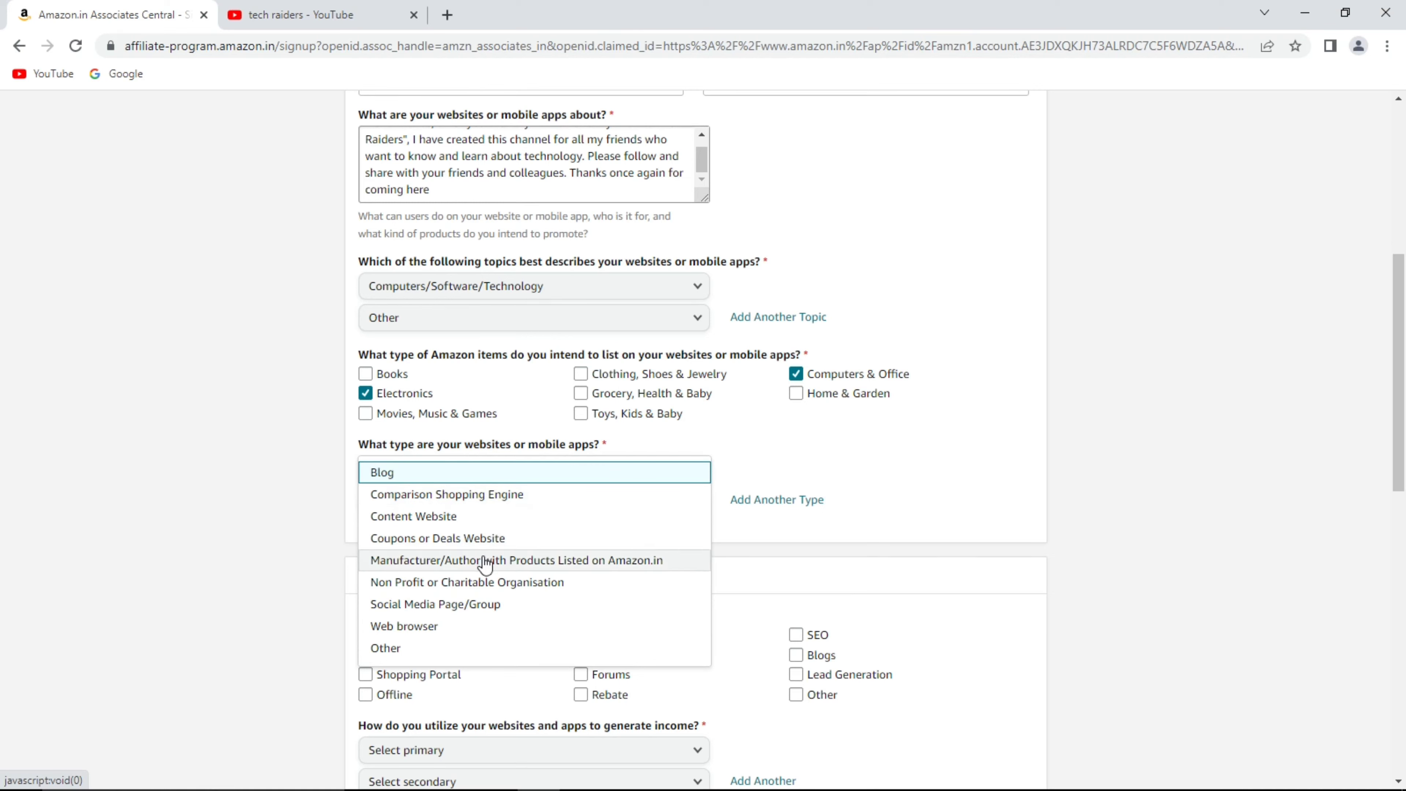
pyautogui.click(501, 518)
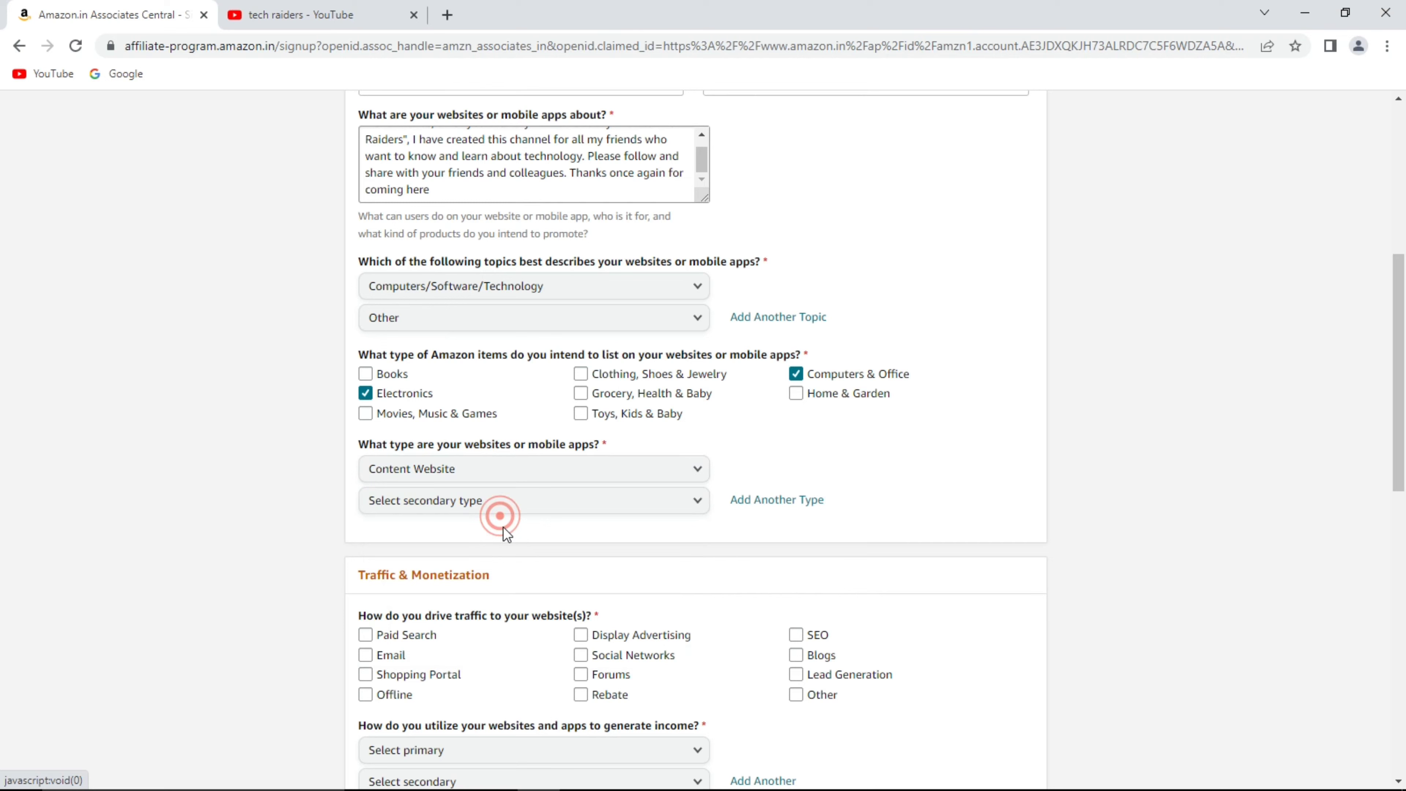
pyautogui.click(477, 500)
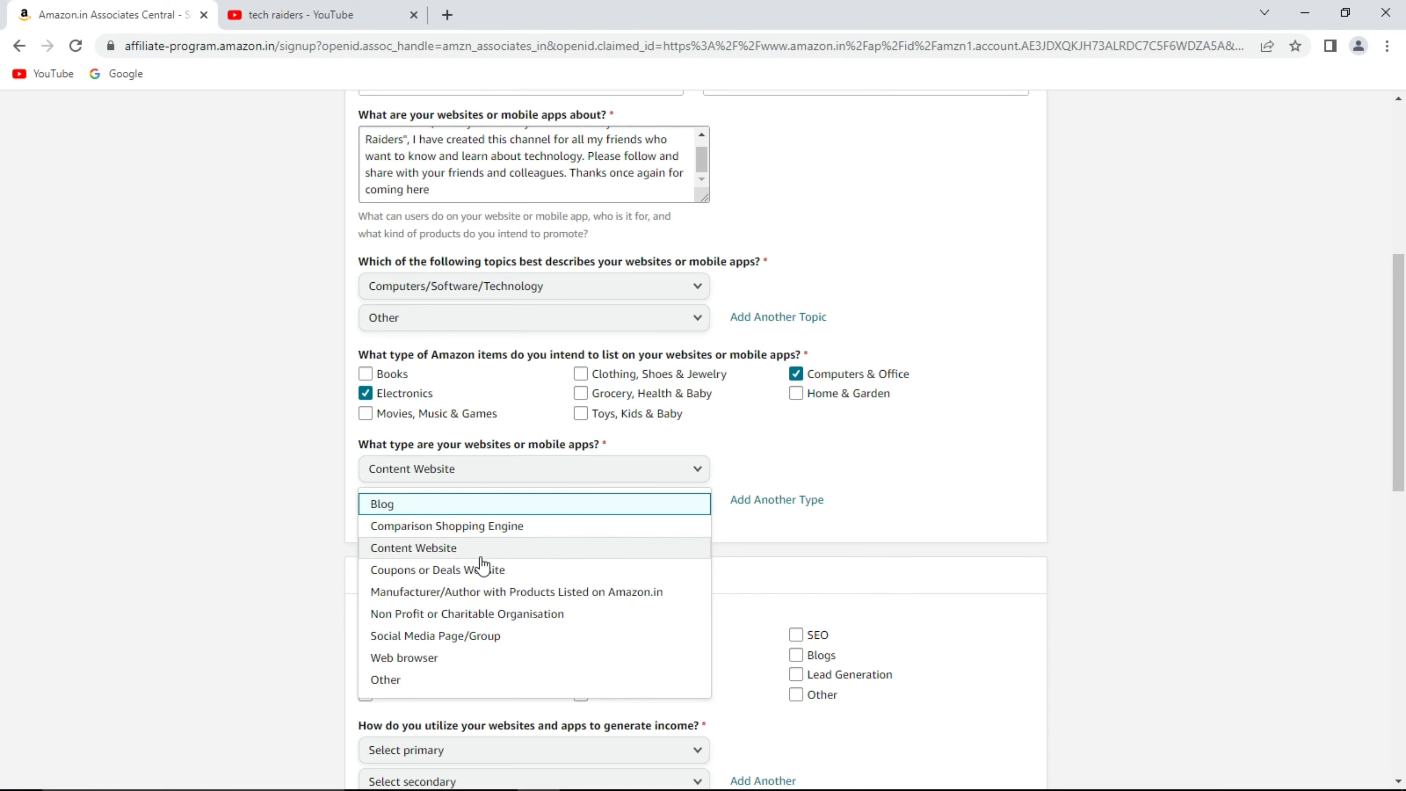
pyautogui.click(475, 636)
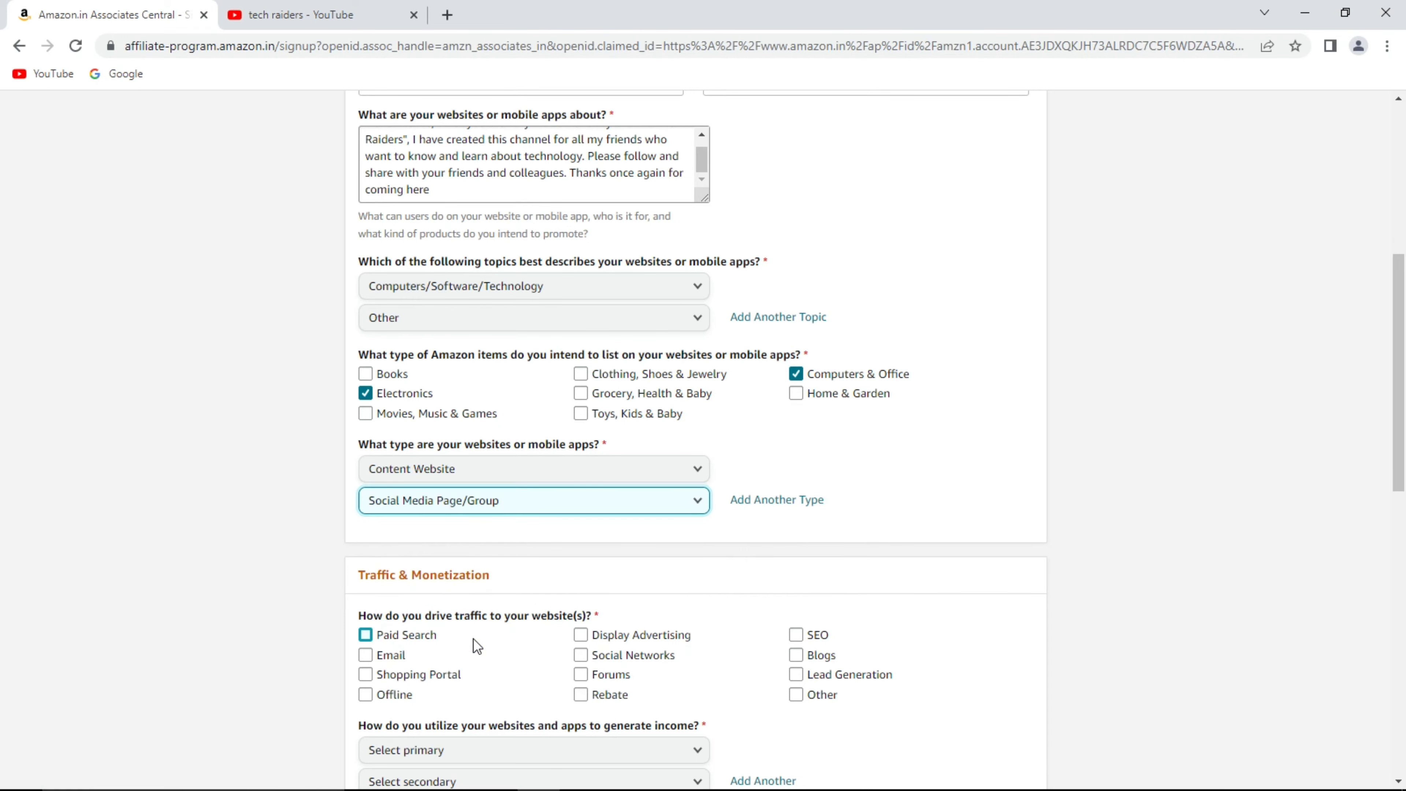
pyautogui.scroll(-3, 477, 645)
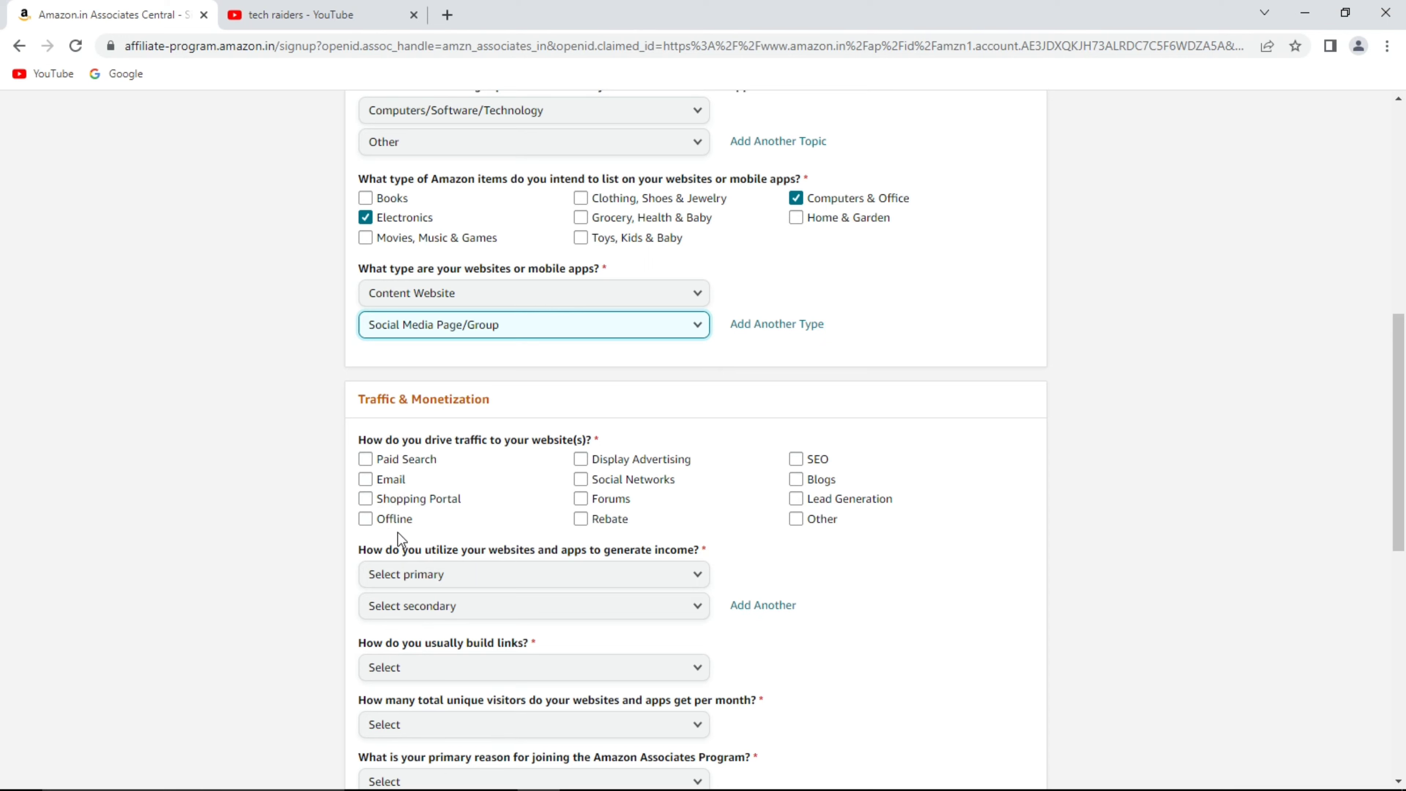
pyautogui.click(581, 459)
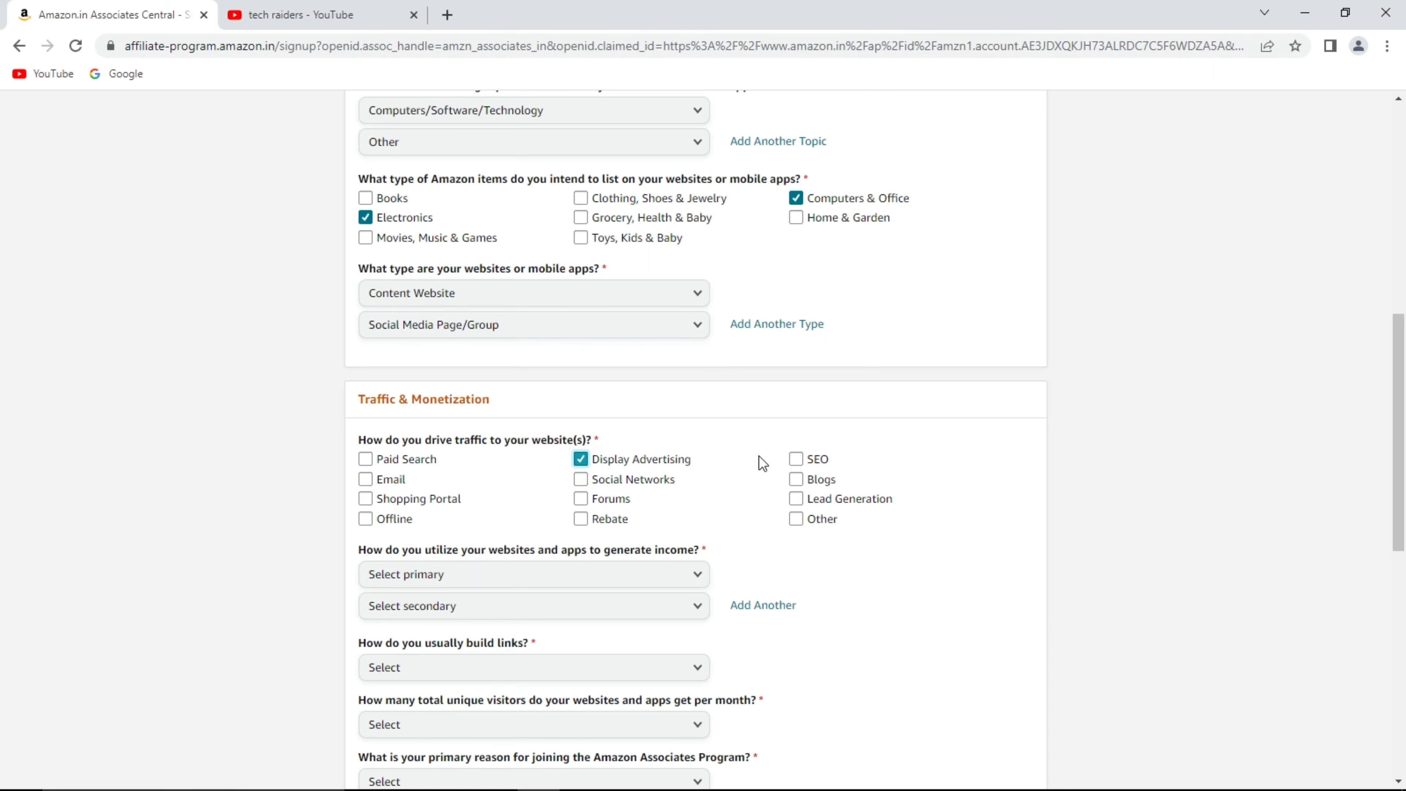
pyautogui.click(800, 458)
pyautogui.click(641, 479)
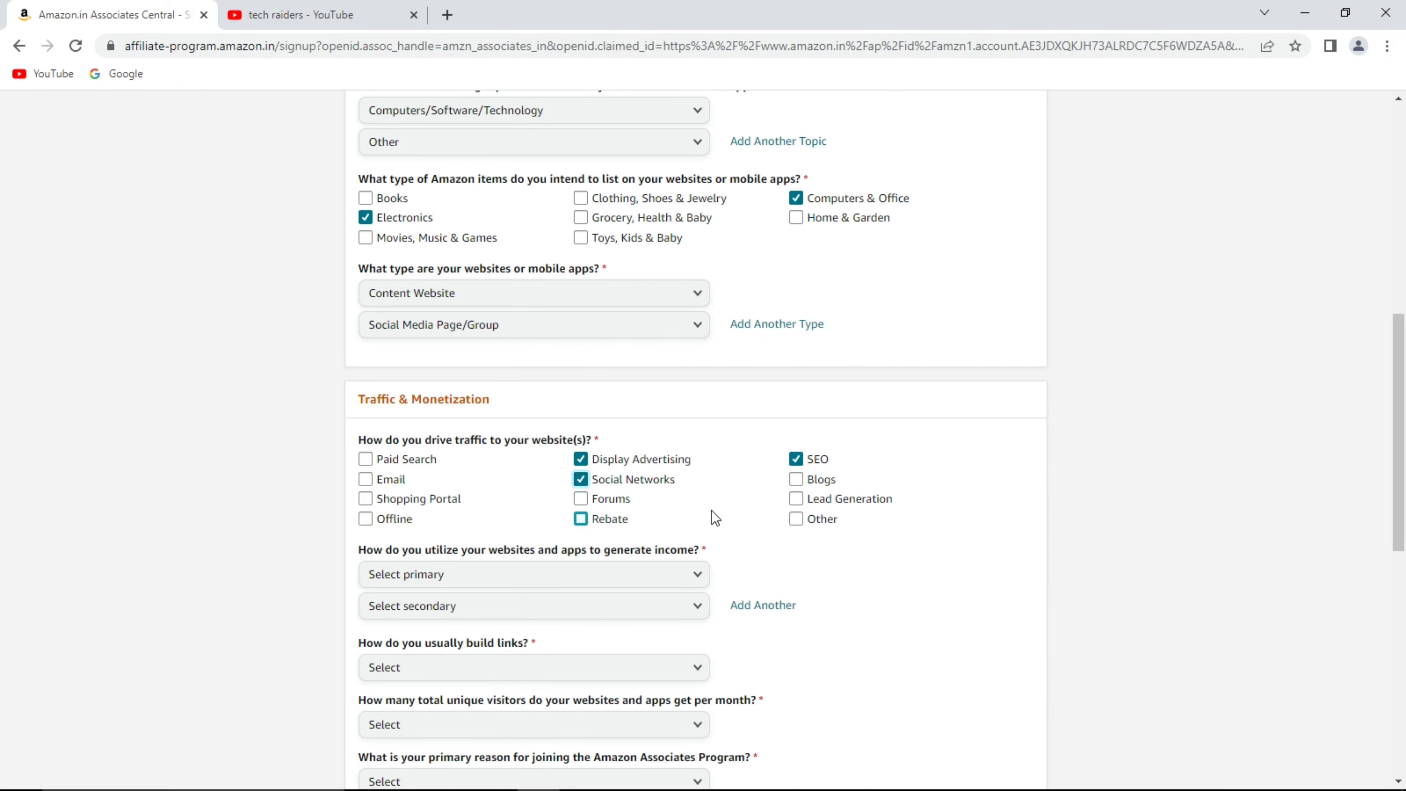
pyautogui.scroll(-2, 711, 510)
pyautogui.scroll(-1, 714, 517)
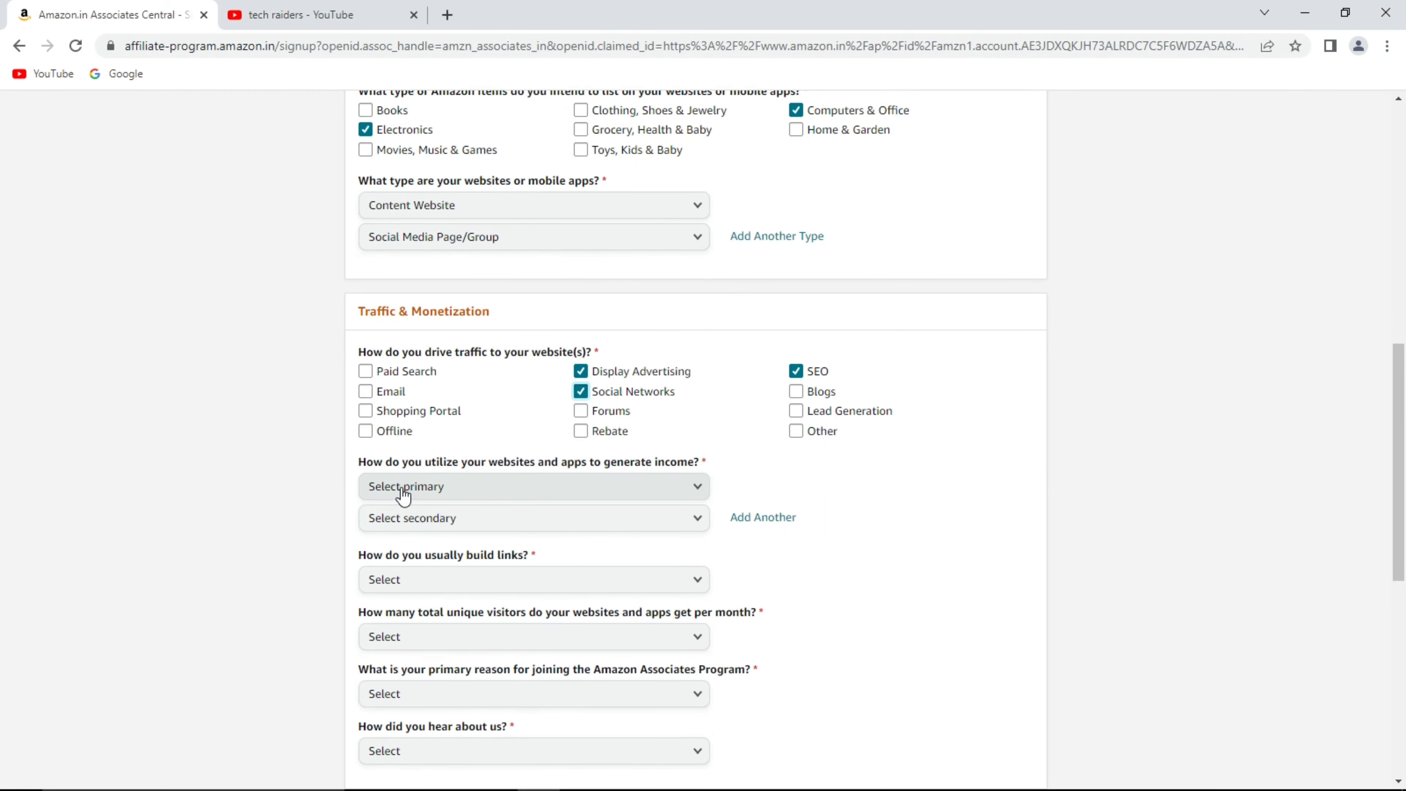
pyautogui.click(451, 489)
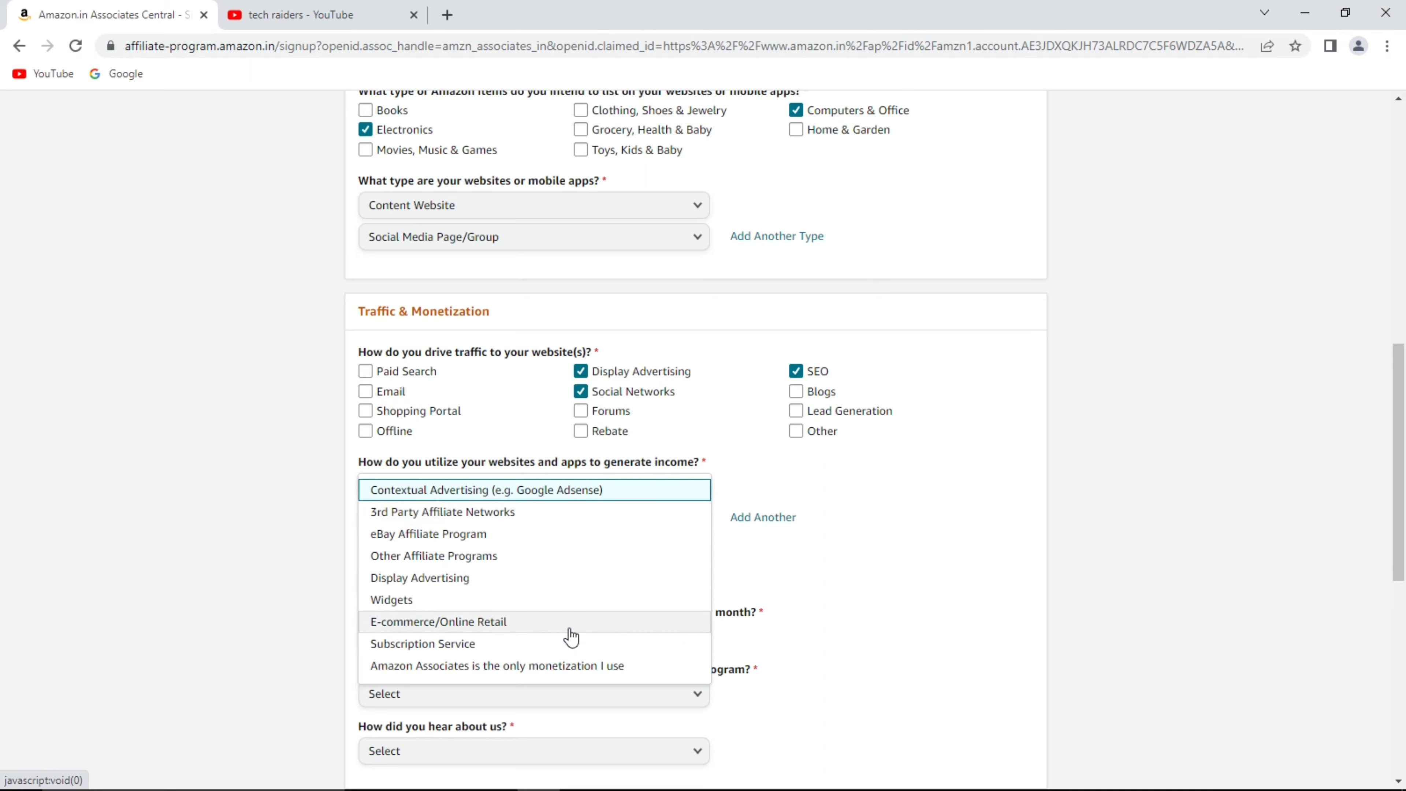
# Set income methods to 3rd Party Affiliate Networks and Display Advertising, link building to Other.
pyautogui.click(503, 511)
pyautogui.click(531, 520)
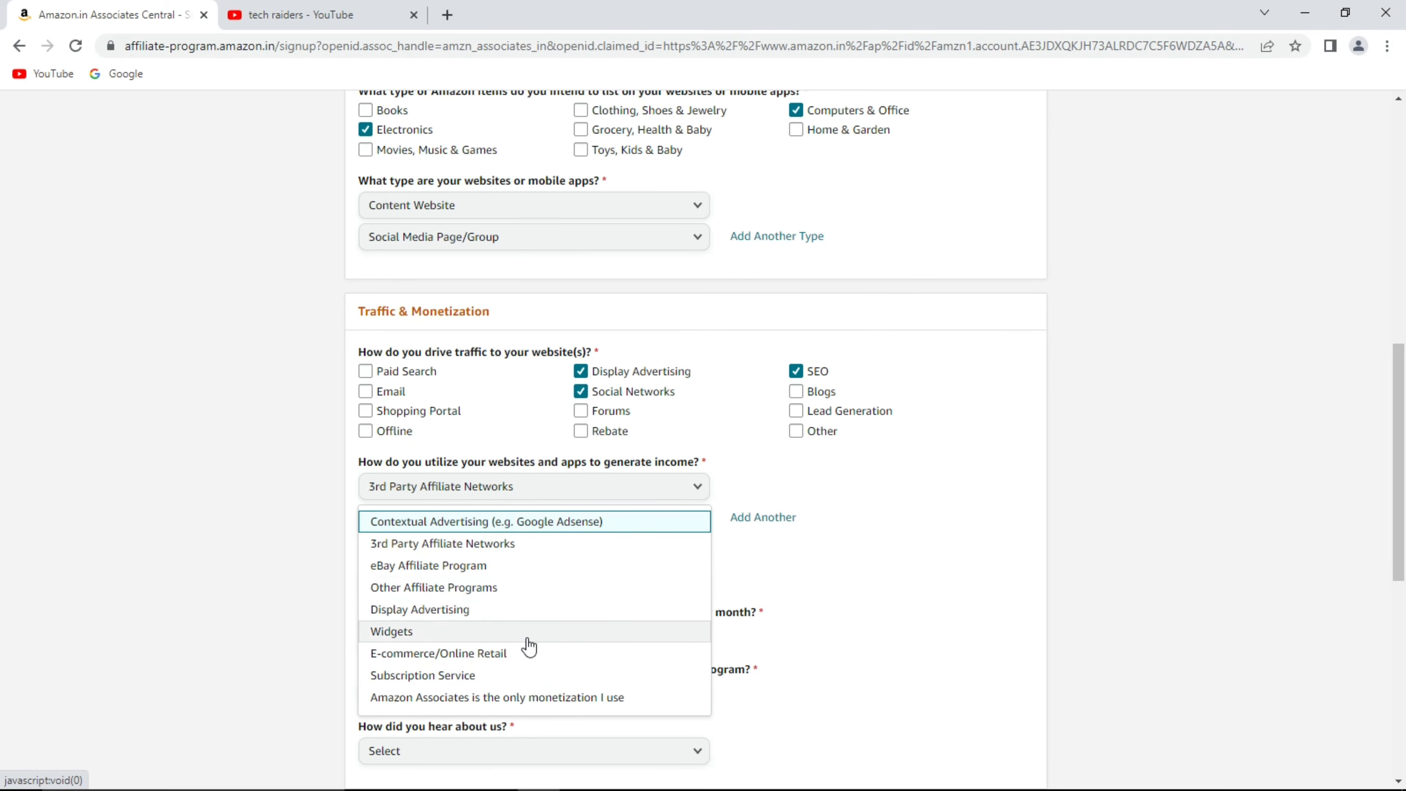
pyautogui.click(497, 609)
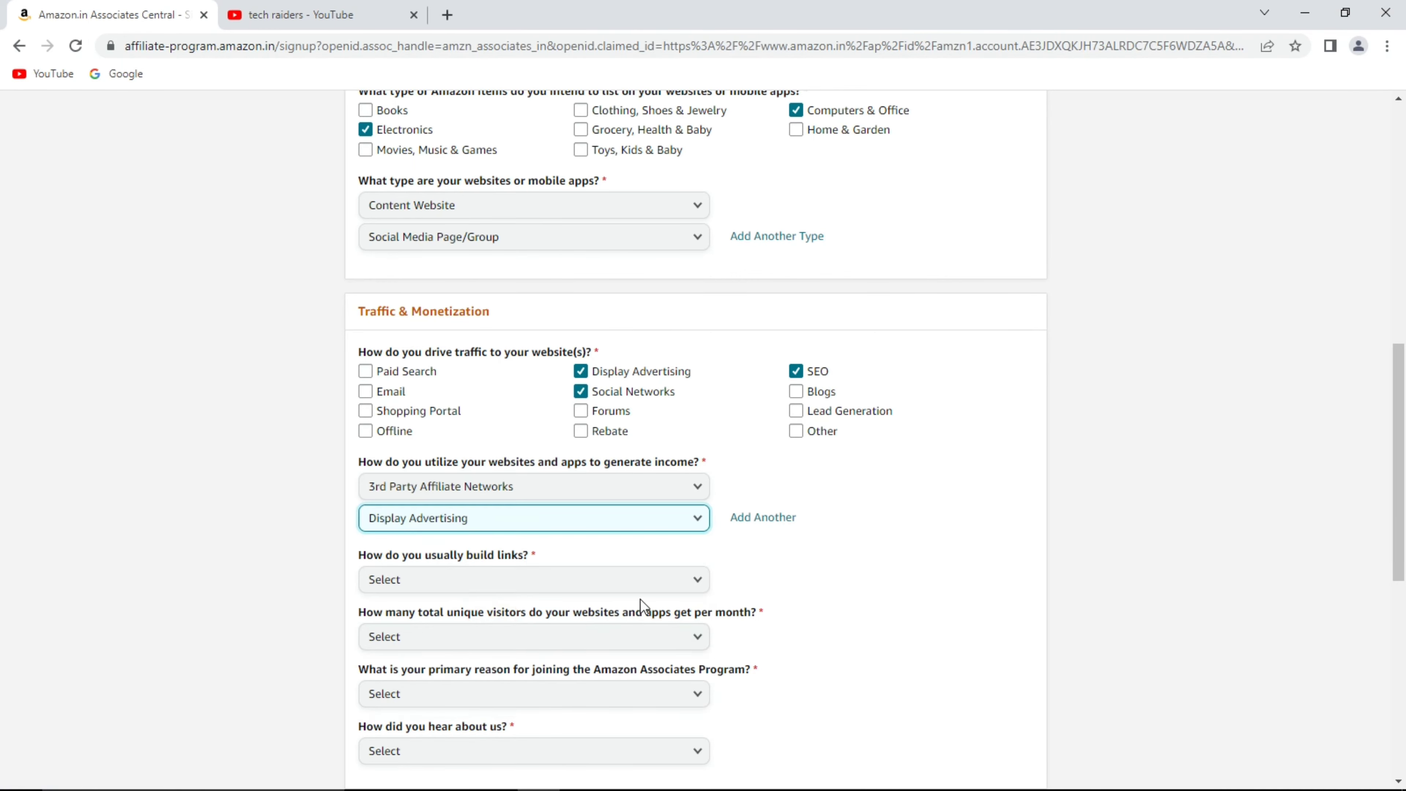
pyautogui.scroll(-1, 692, 582)
pyautogui.click(554, 496)
pyautogui.click(565, 376)
pyautogui.scroll(-2, 565, 377)
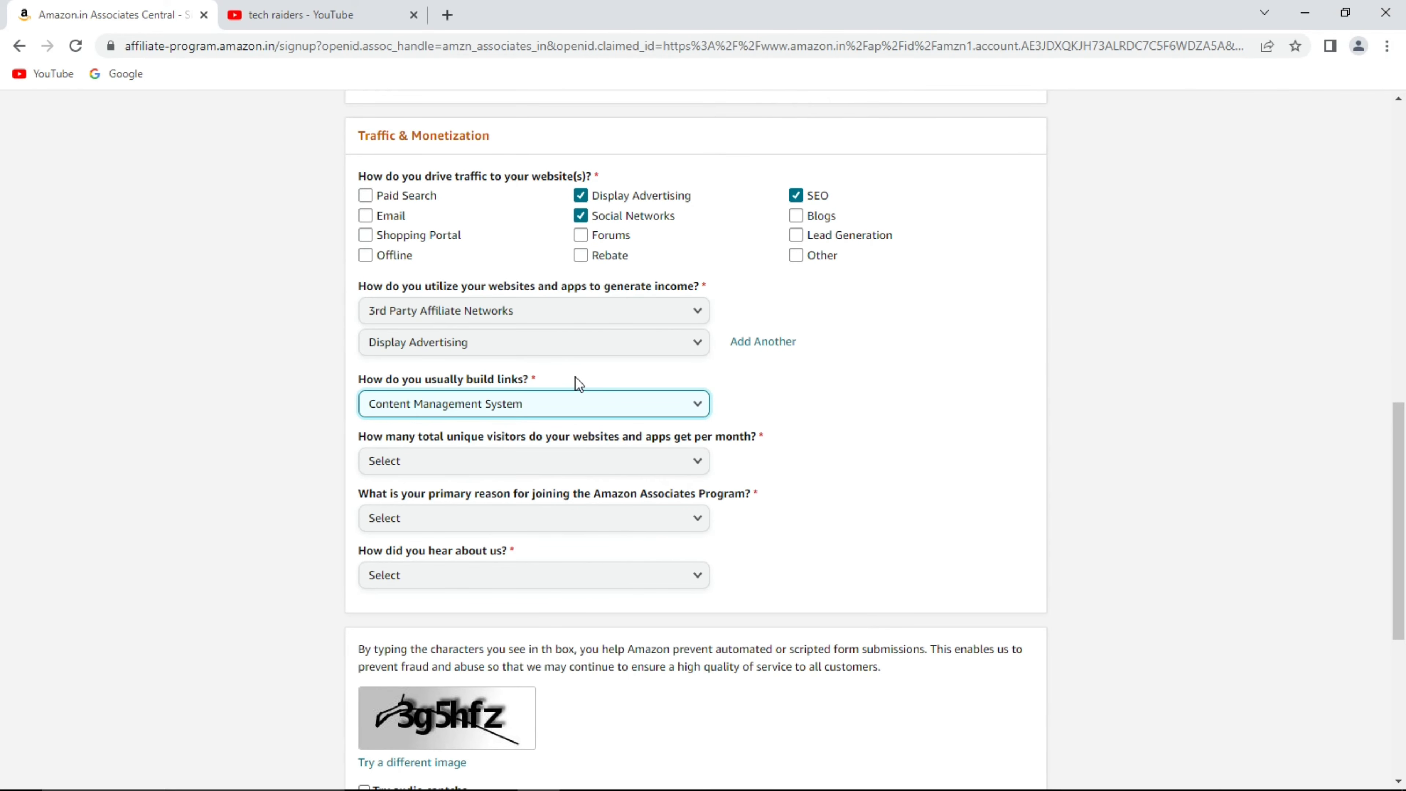
pyautogui.click(575, 410)
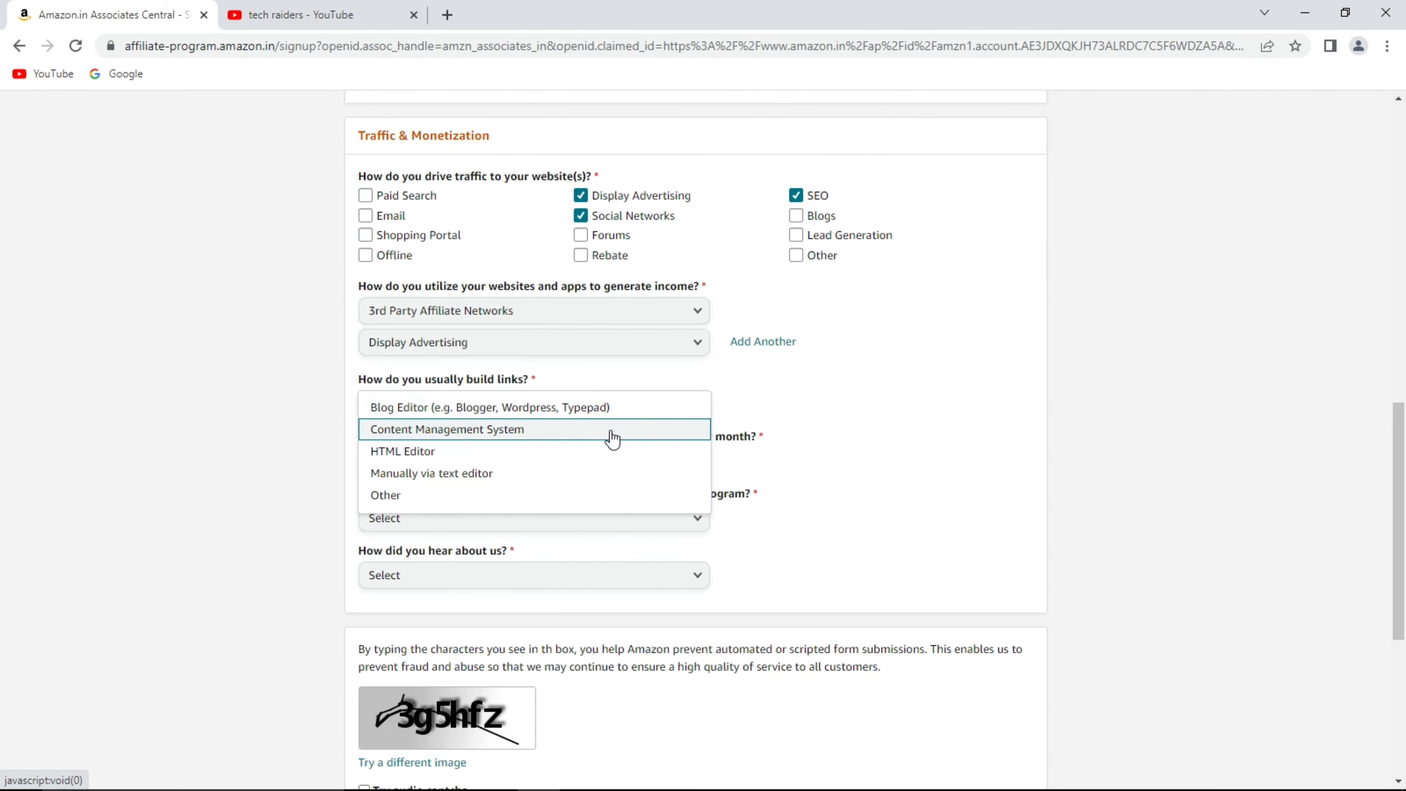
pyautogui.click(599, 497)
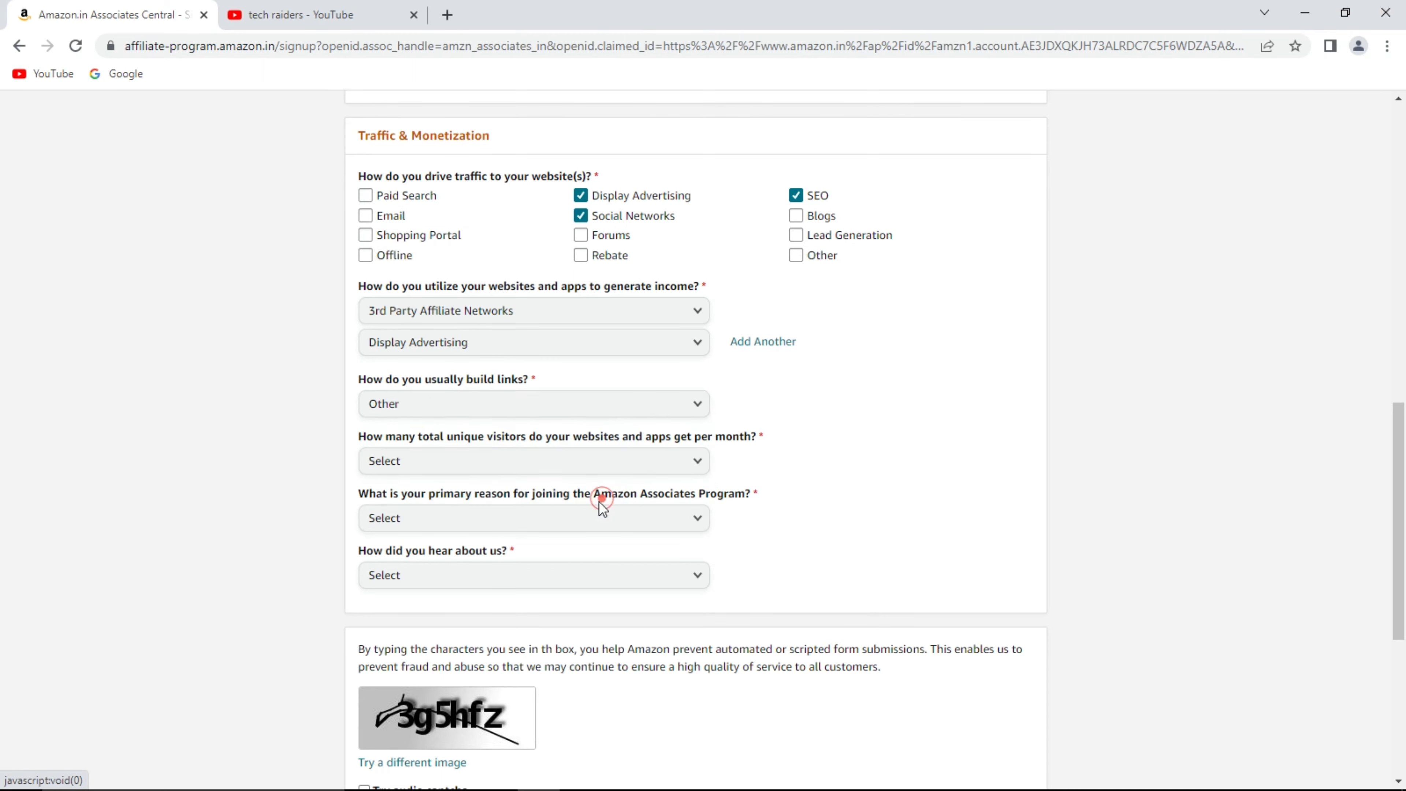
# Set visitors to From 501 to 5,000, reason To monetize my site, heard via Online Search.
pyautogui.click(510, 468)
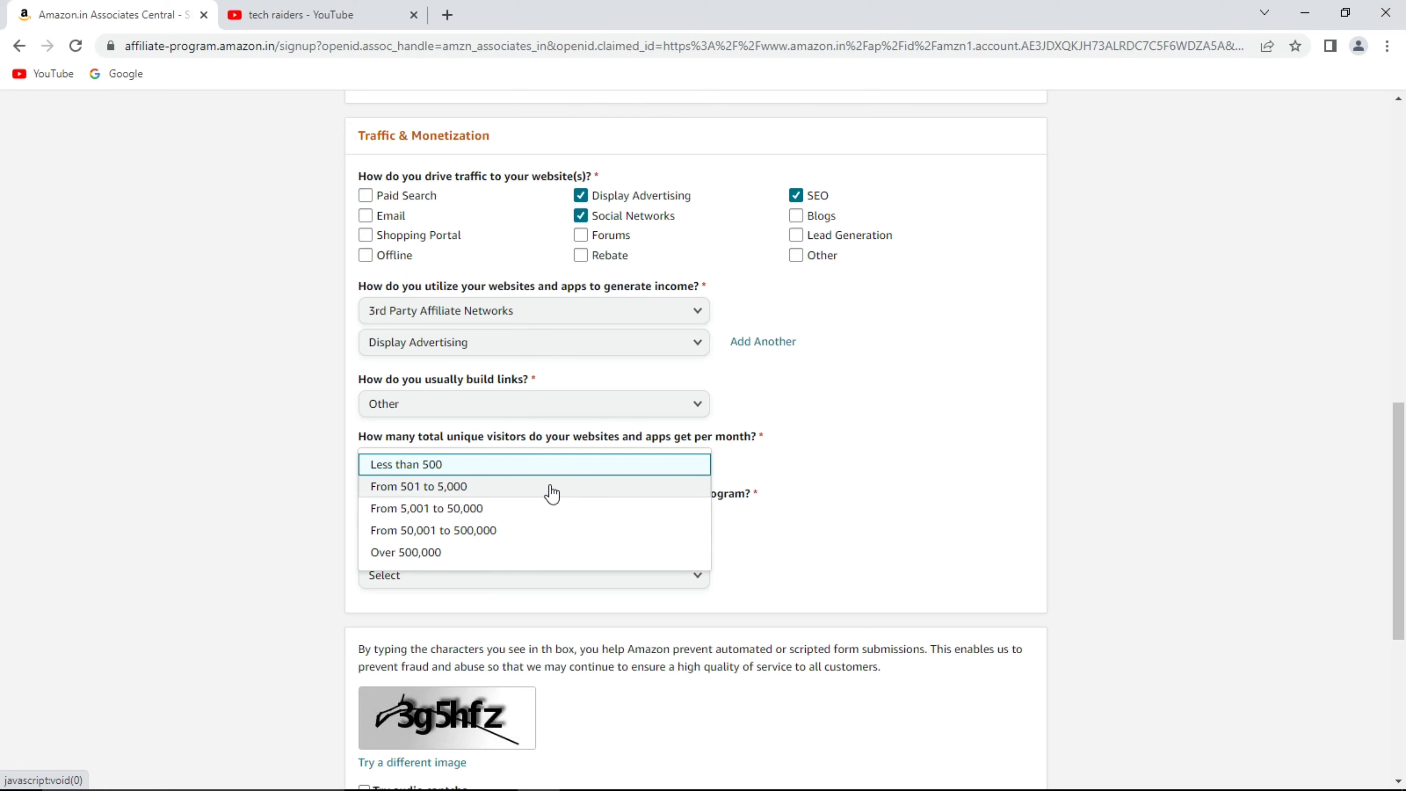
pyautogui.click(552, 487)
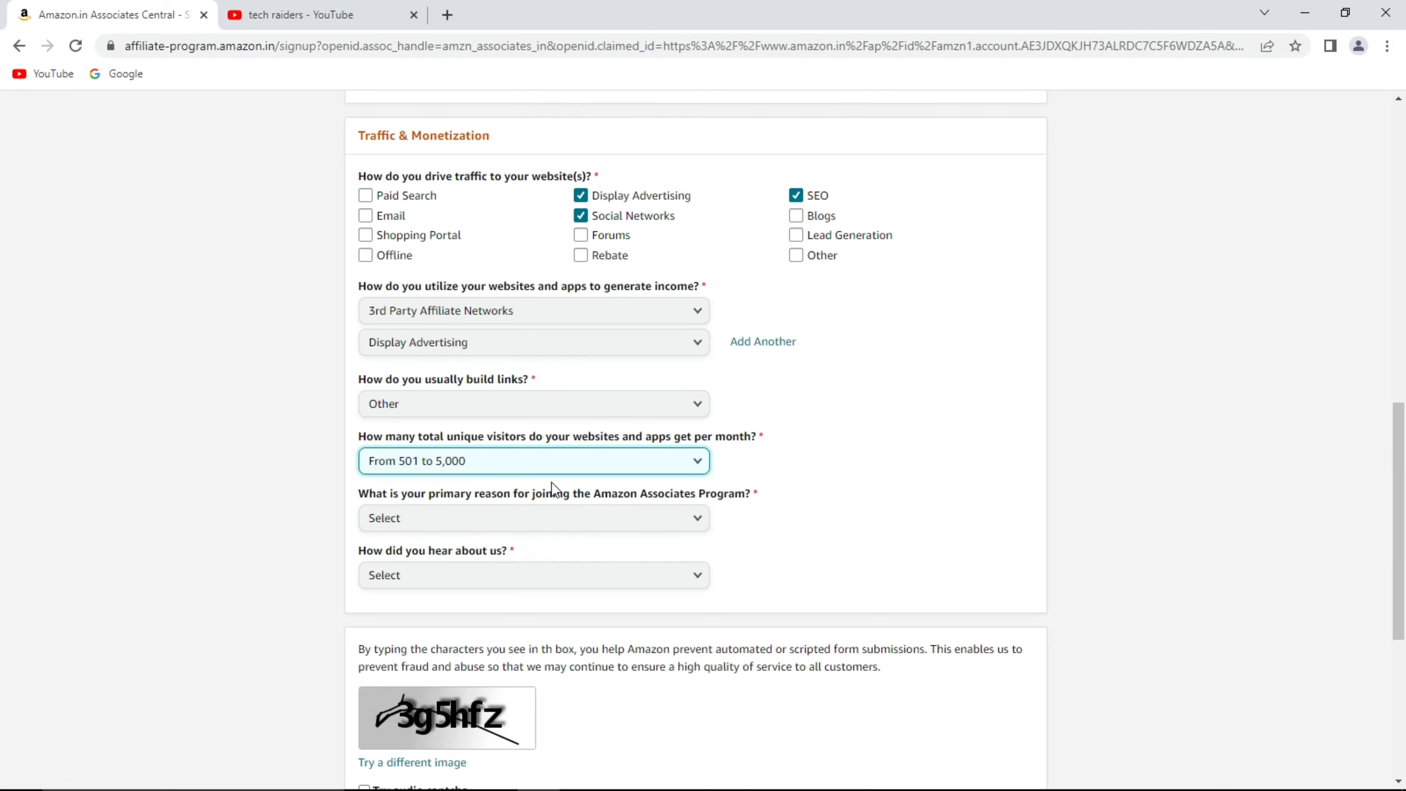
pyautogui.scroll(-2, 551, 482)
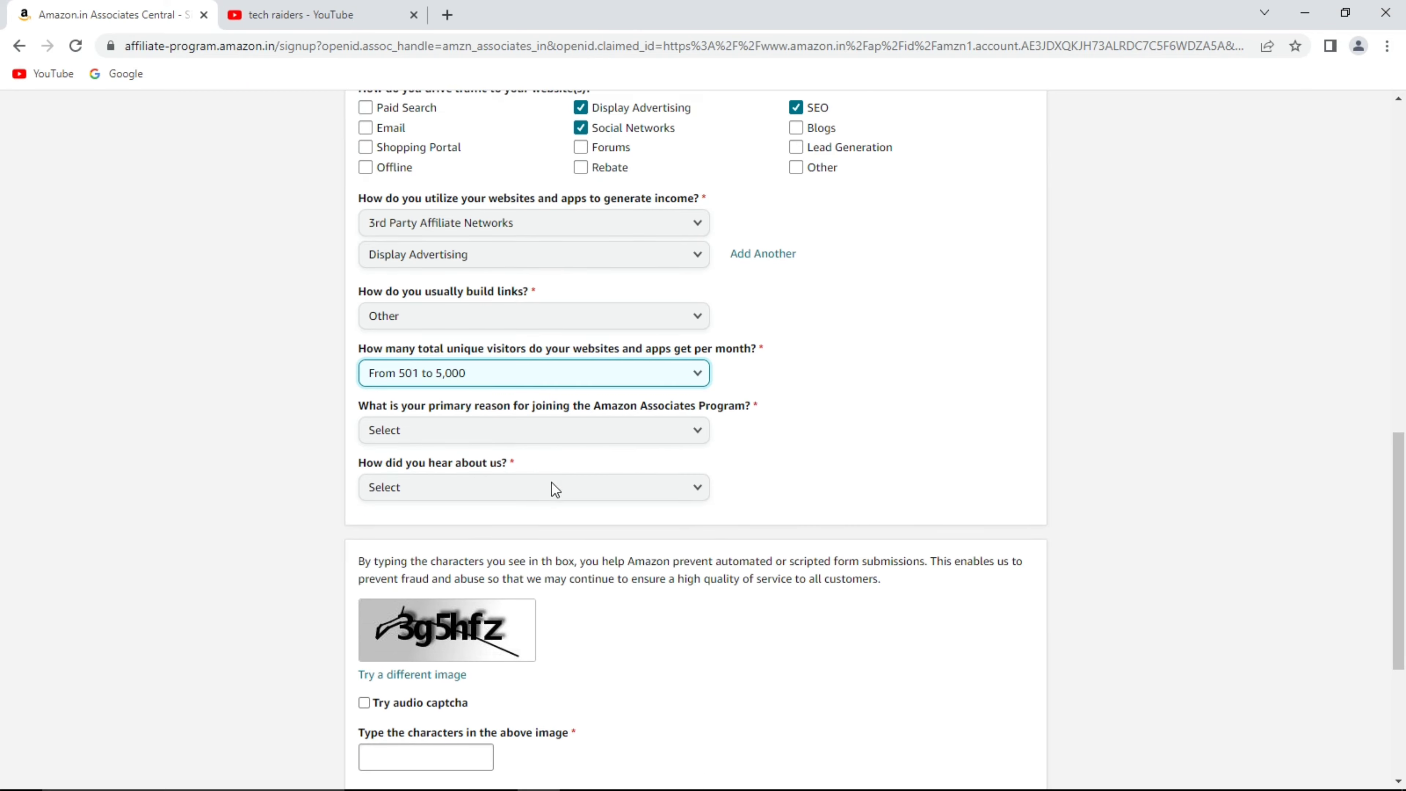
pyautogui.click(527, 438)
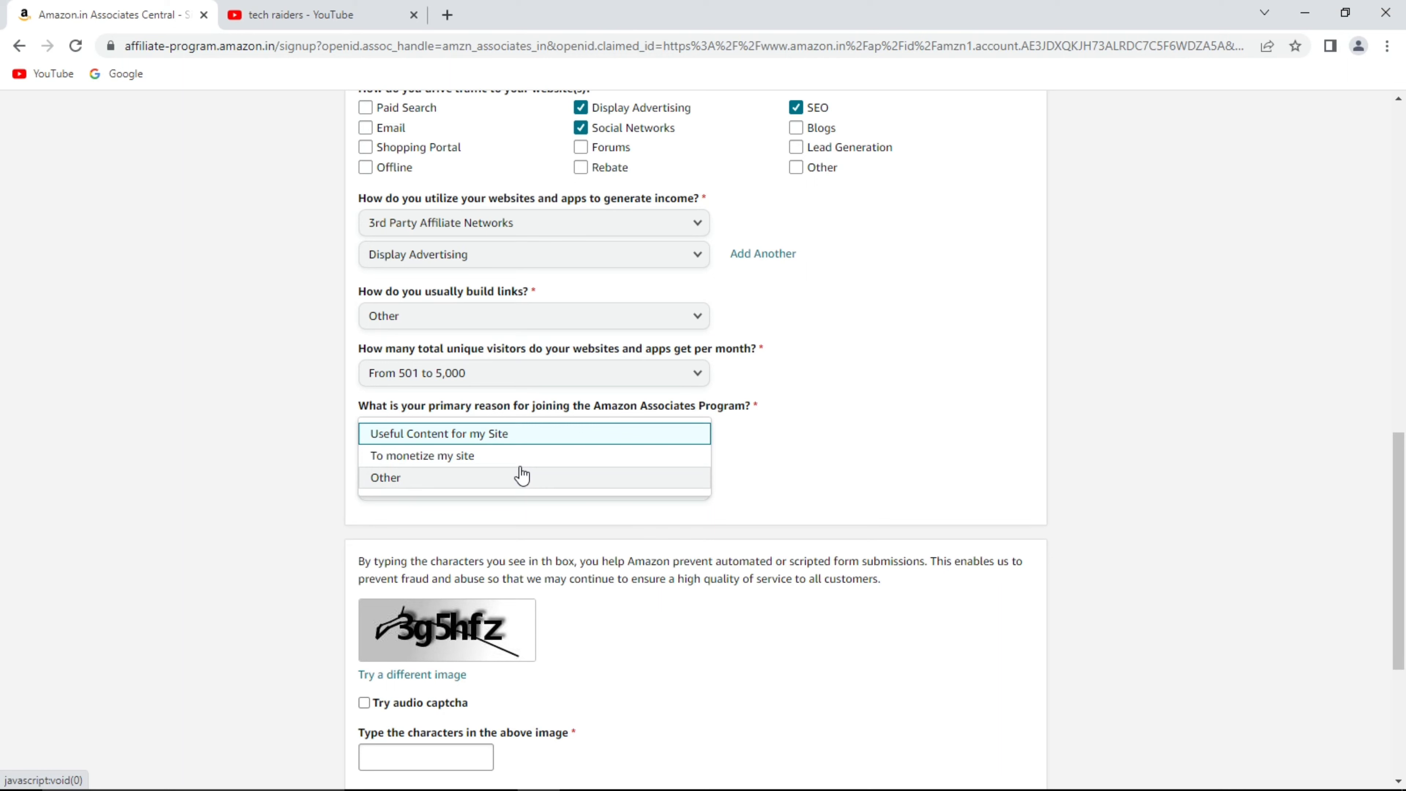
pyautogui.click(502, 458)
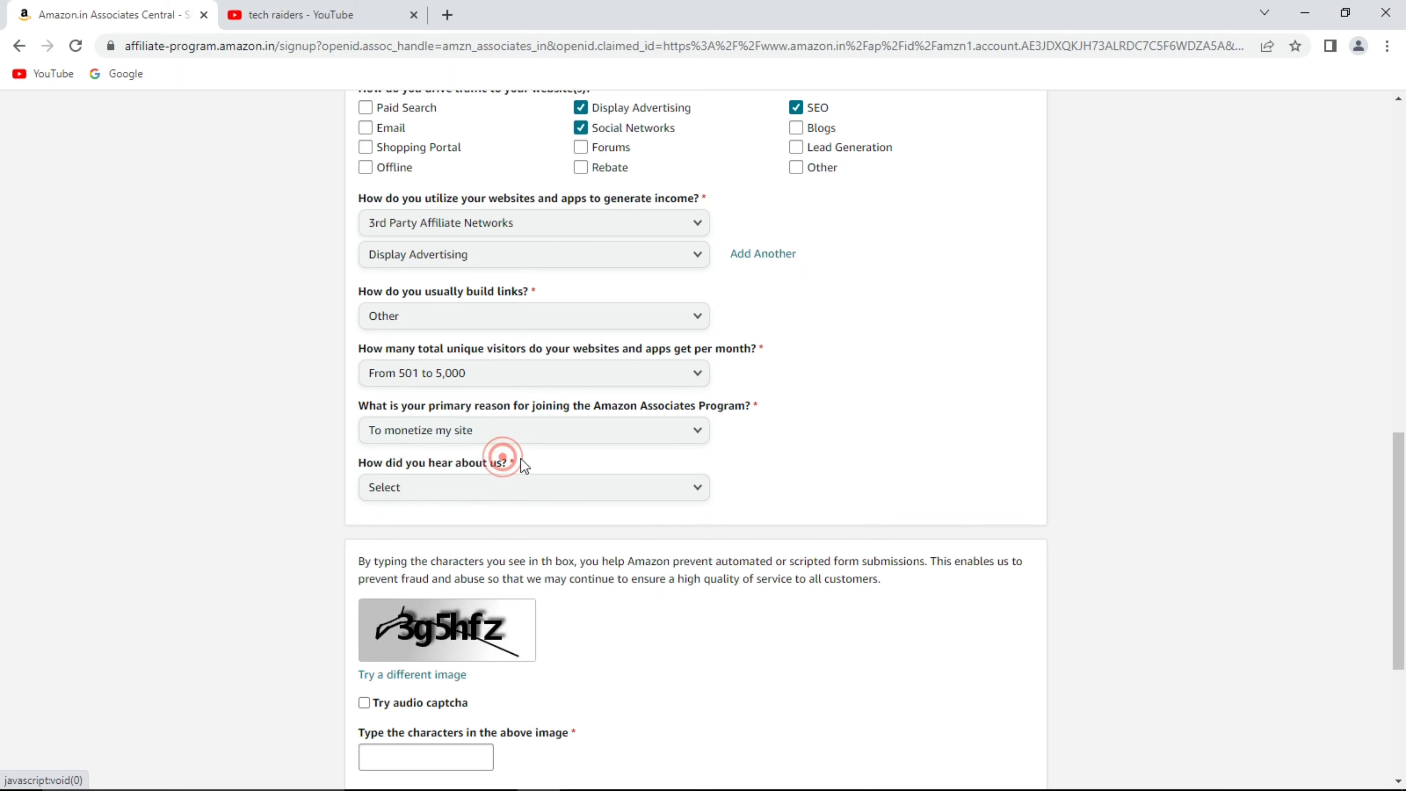
pyautogui.click(500, 490)
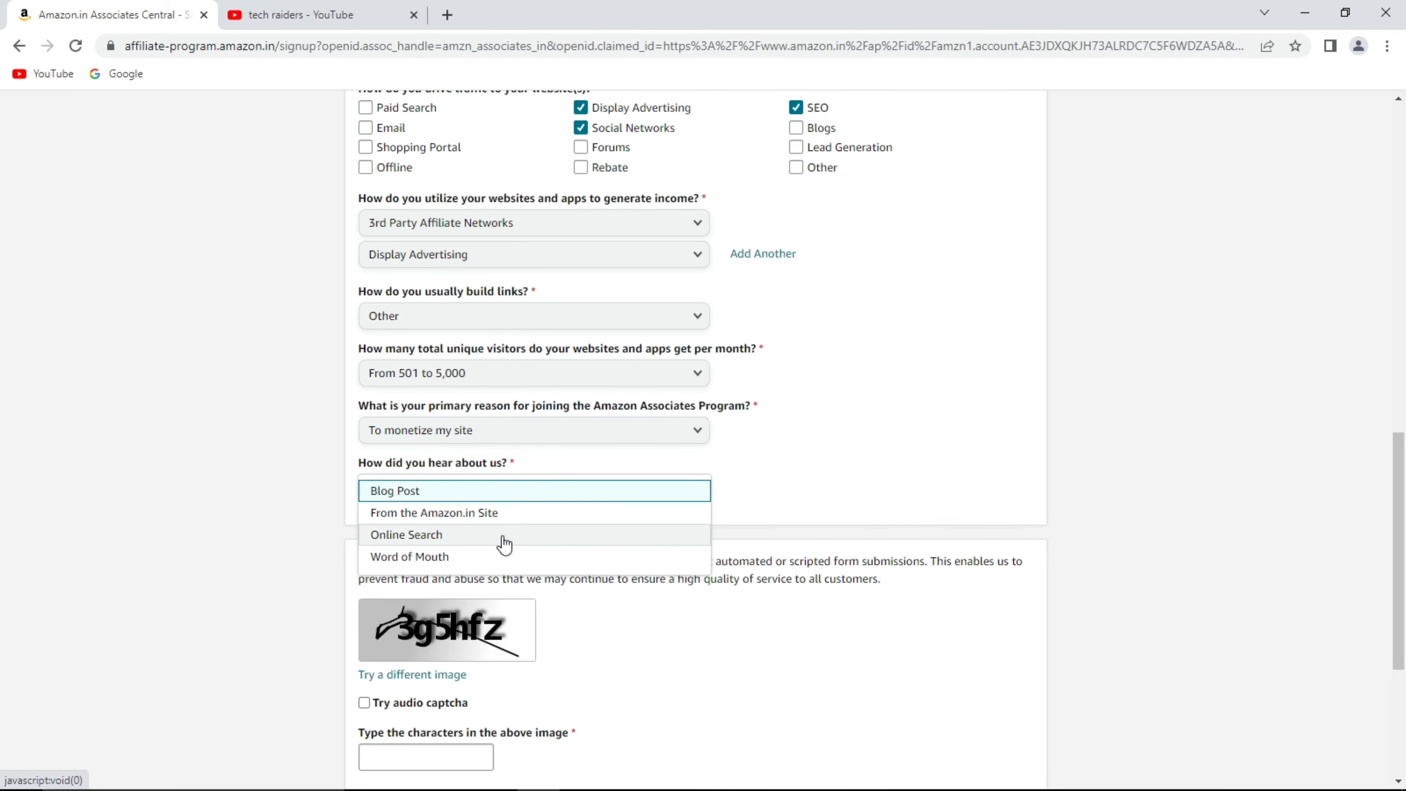
pyautogui.click(489, 535)
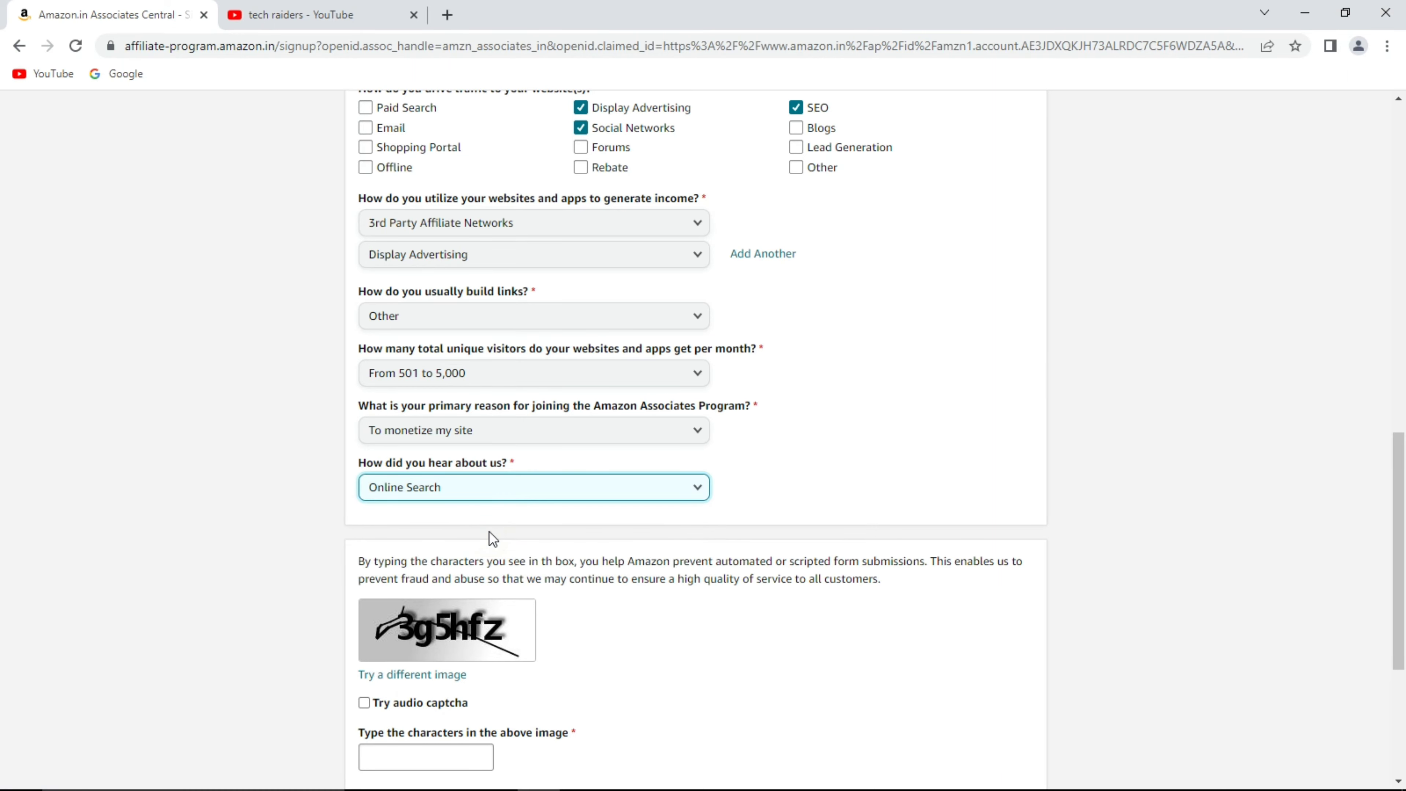
pyautogui.scroll(-3, 498, 535)
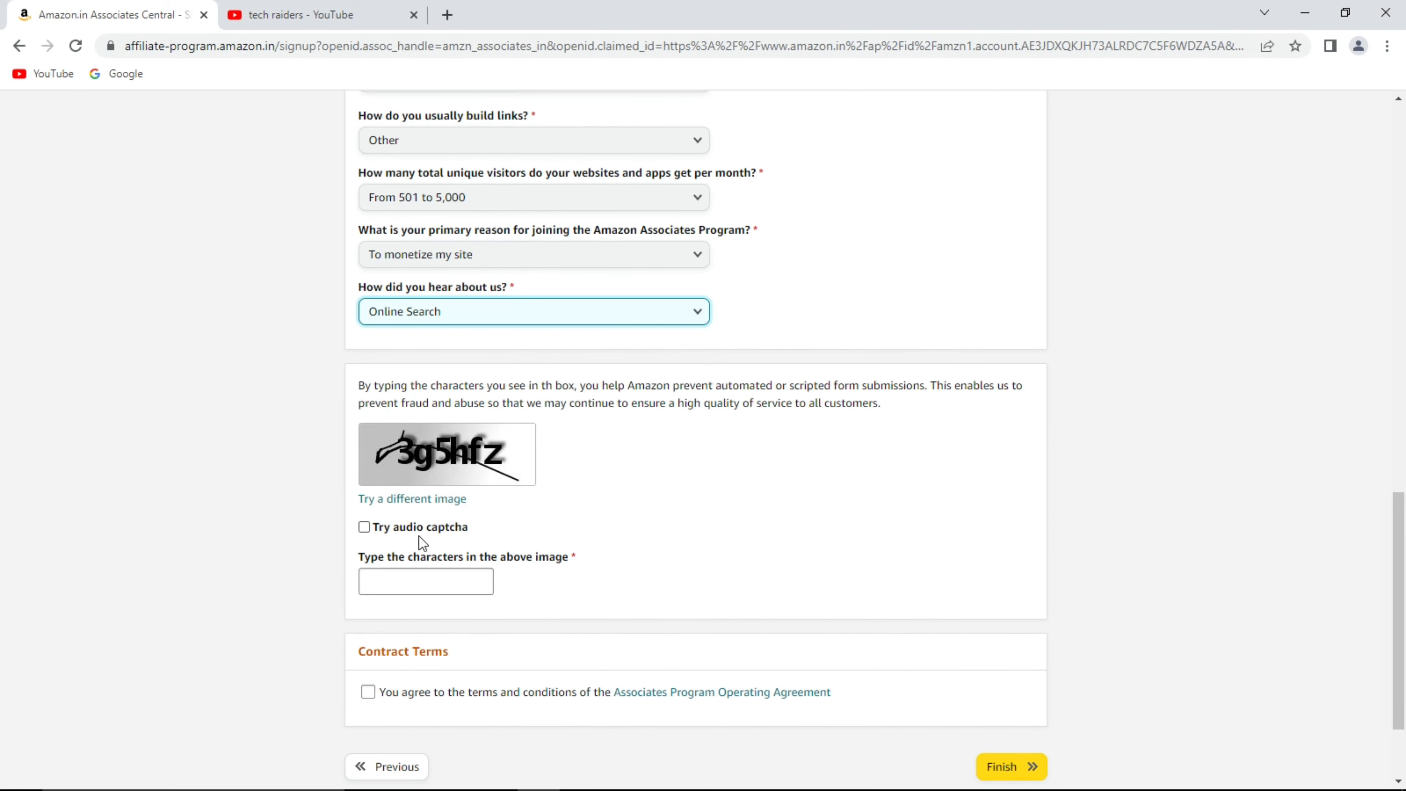
# Enter the captcha characters, accept the Operating Agreement, and submit the signup.
pyautogui.click(424, 589)
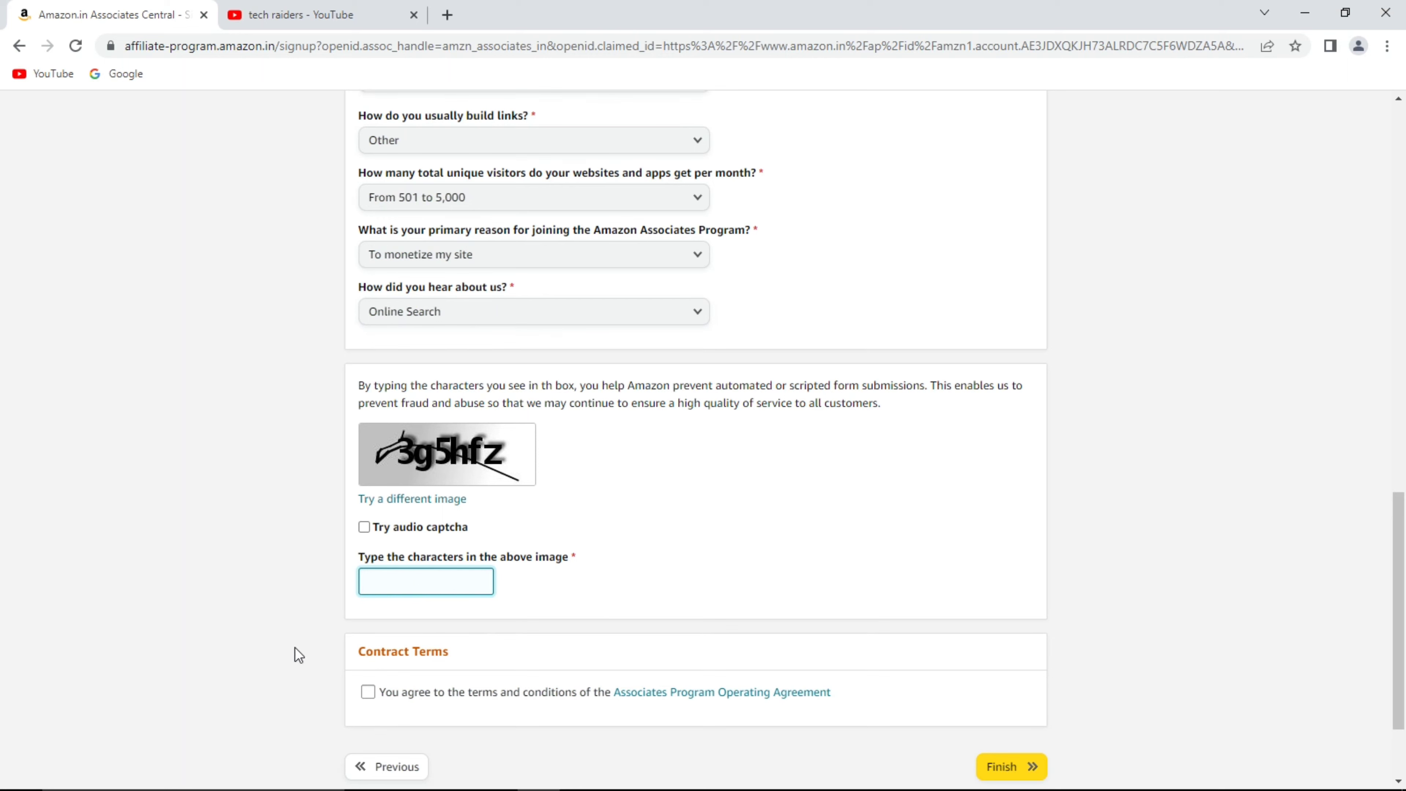
pyautogui.write('3g5hfz')
pyautogui.scroll(-3, 268, 677)
pyautogui.click(368, 561)
pyautogui.click(1005, 635)
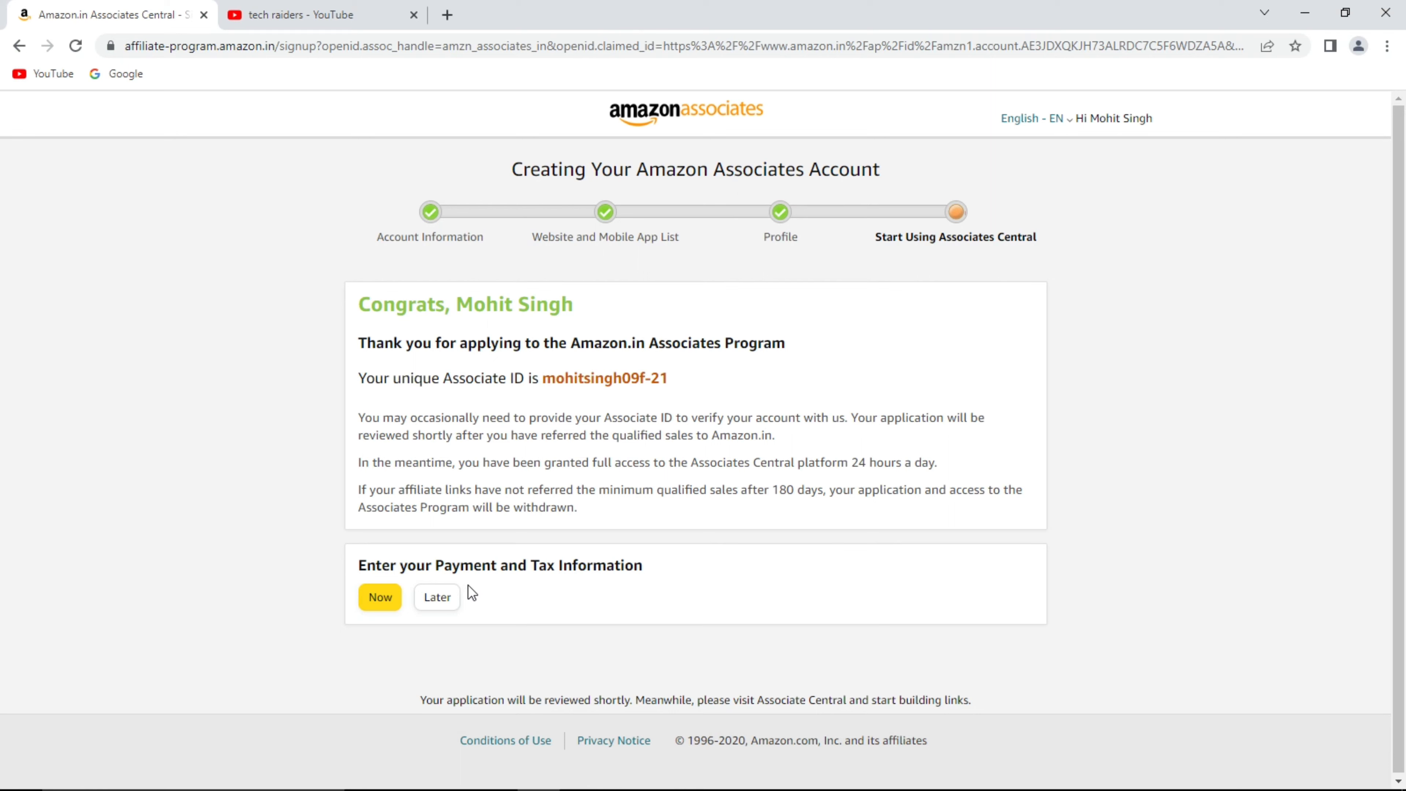
# Postpone payment and tax info with Later, dismiss the tour, and browse the home dashboard.
pyautogui.click(445, 599)
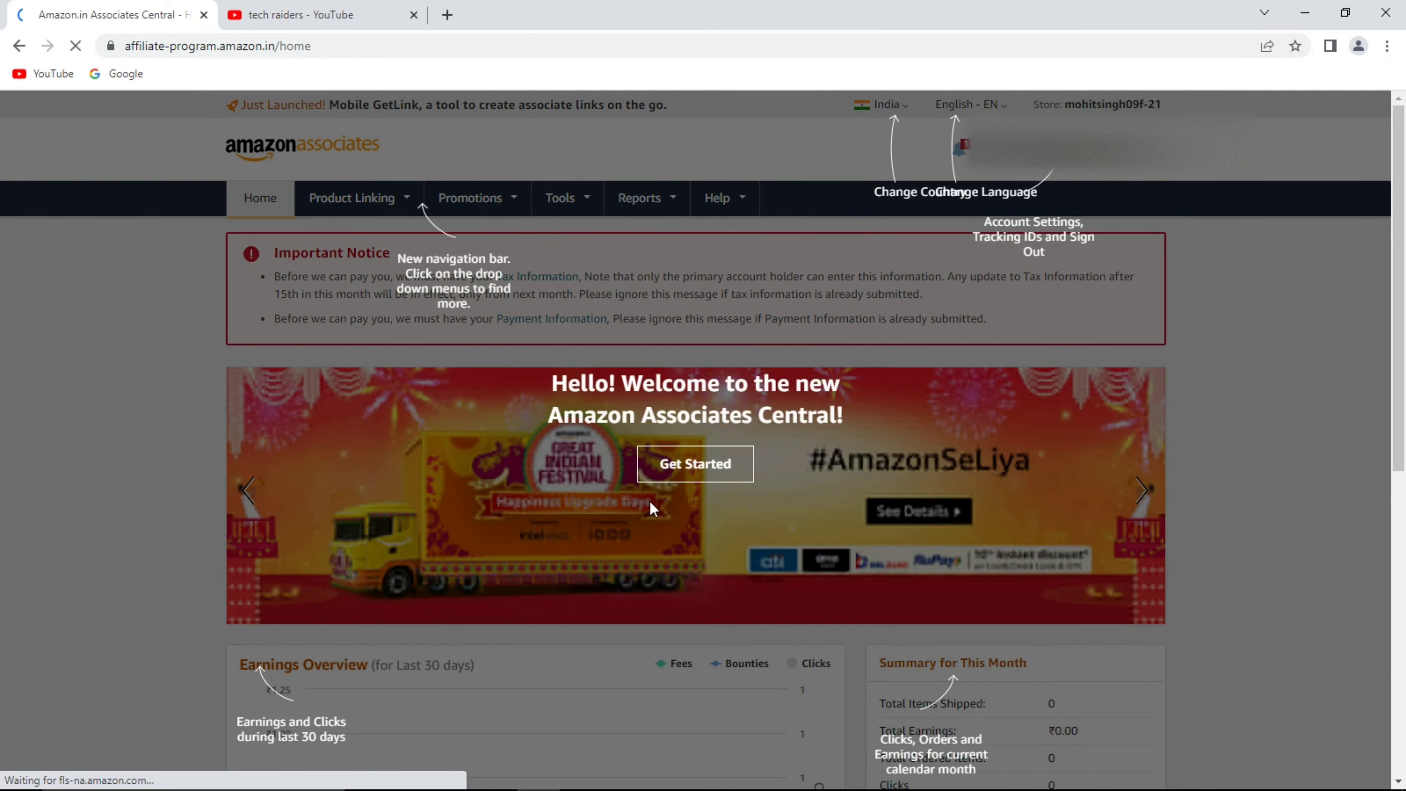
pyautogui.click(702, 460)
pyautogui.scroll(-5, 887, 422)
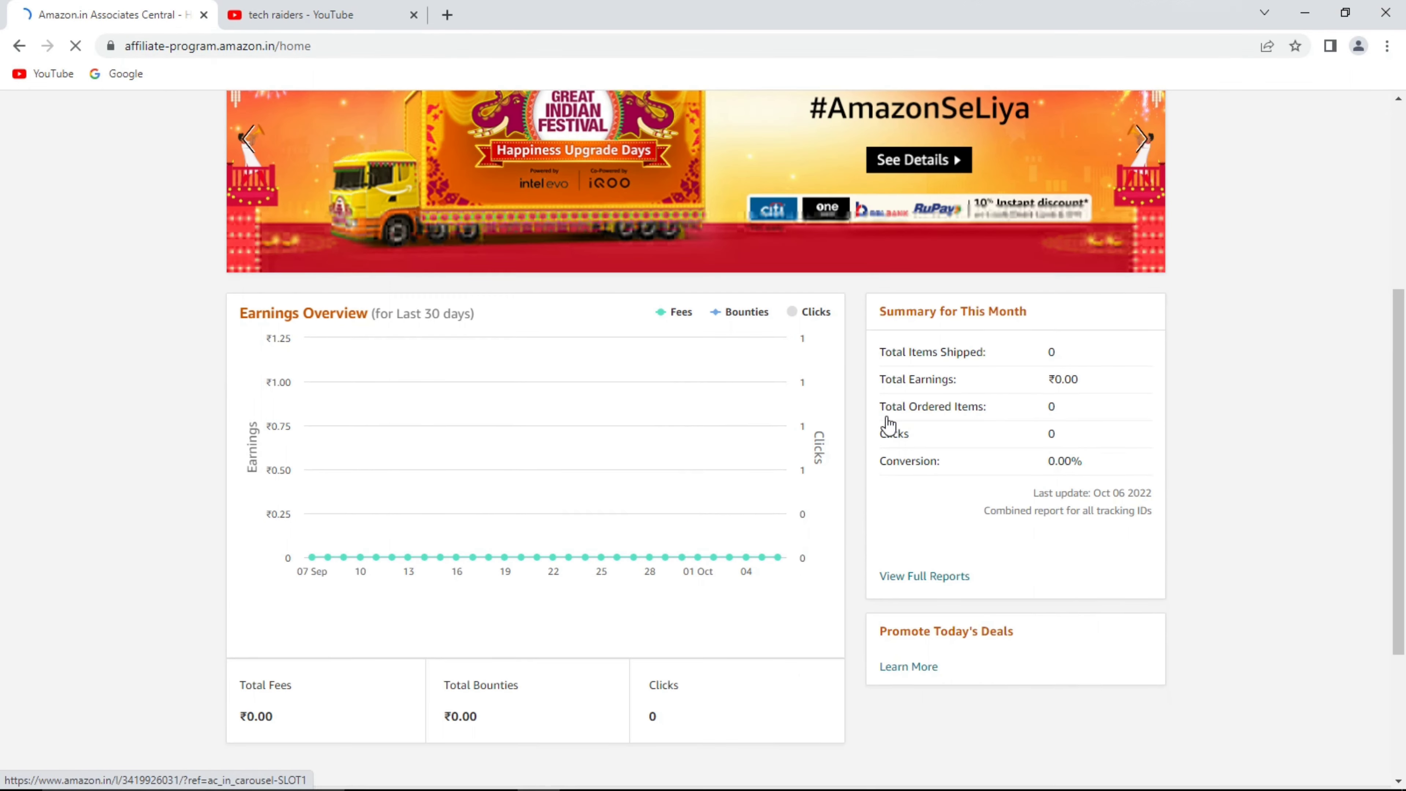
pyautogui.scroll(5, 886, 416)
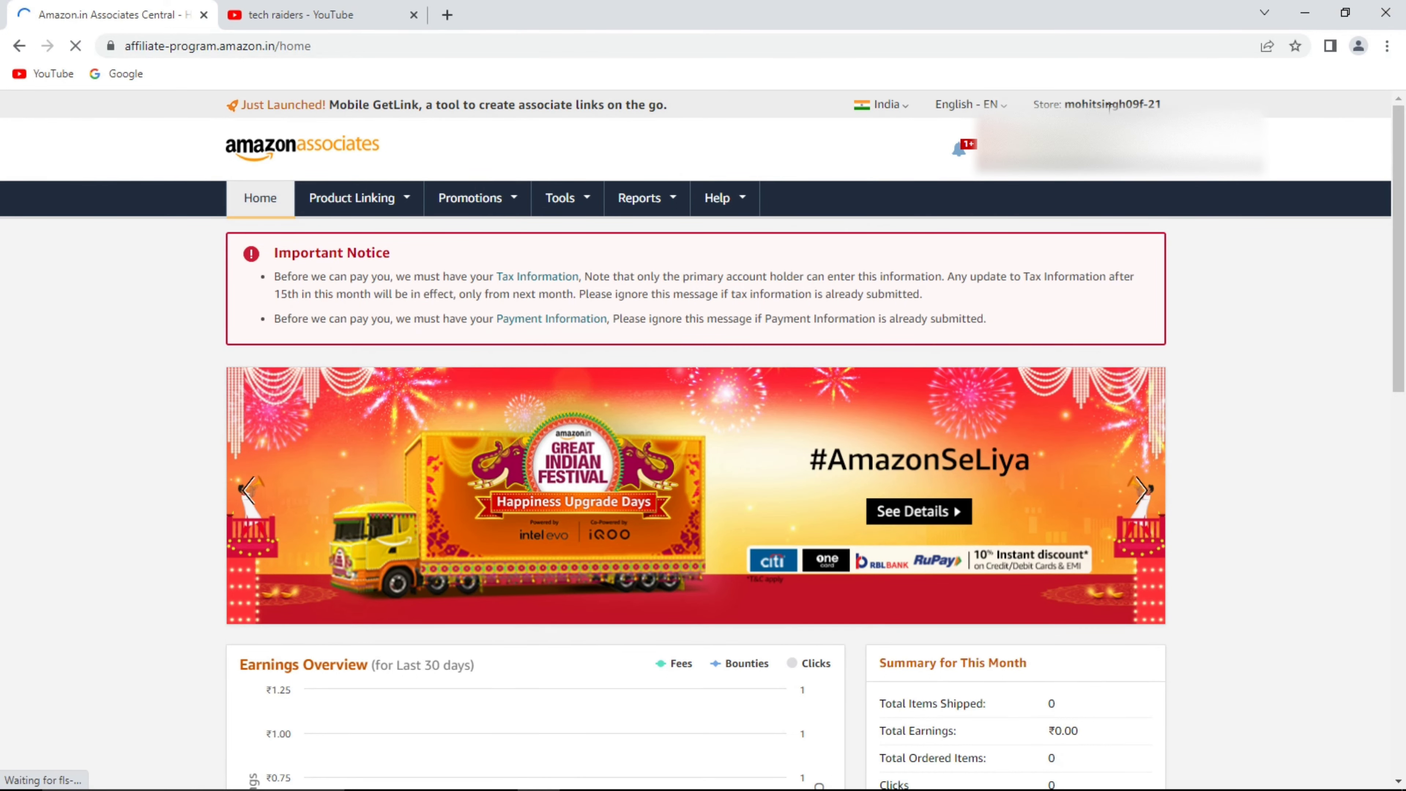
pyautogui.scroll(-9, 766, 243)
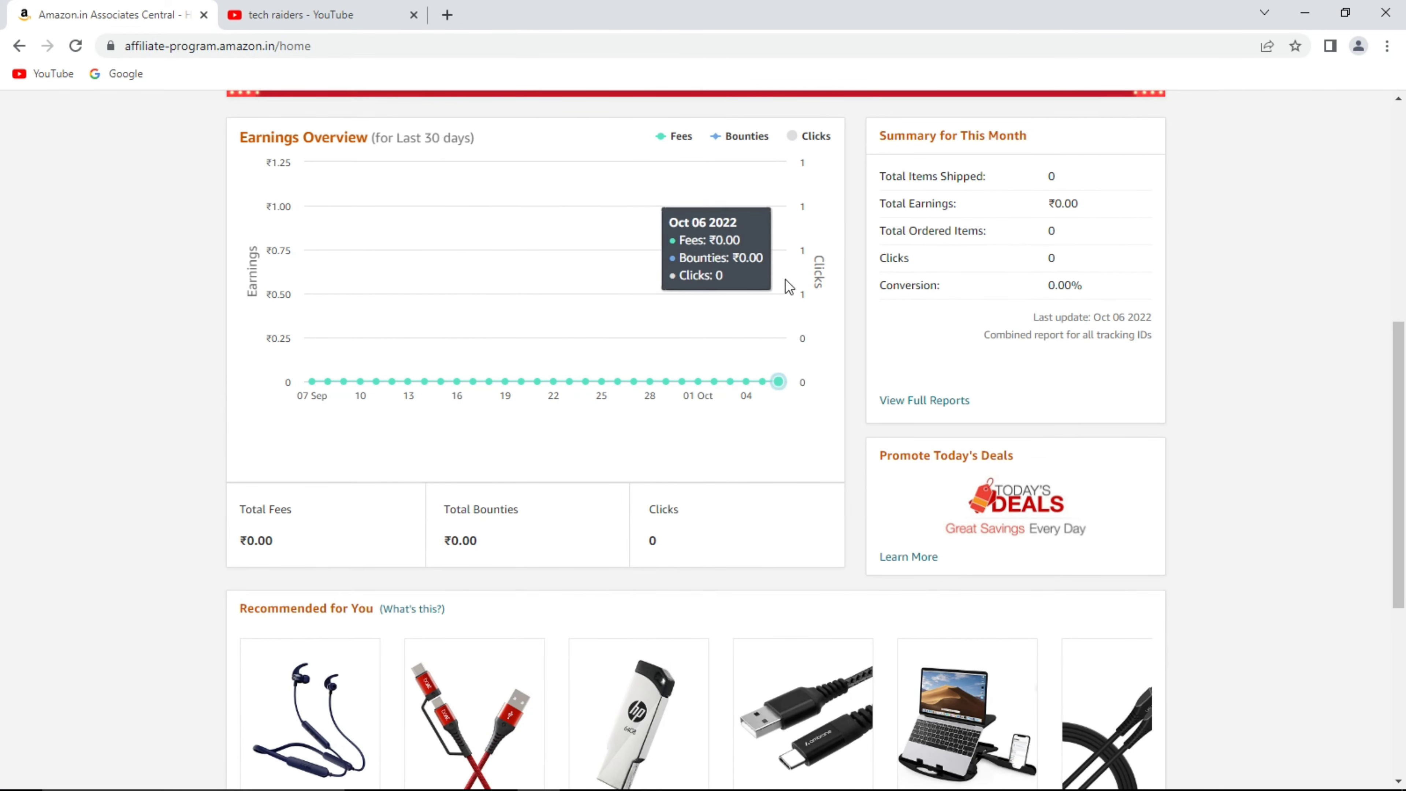
pyautogui.scroll(-7, 794, 264)
pyautogui.scroll(5, 788, 275)
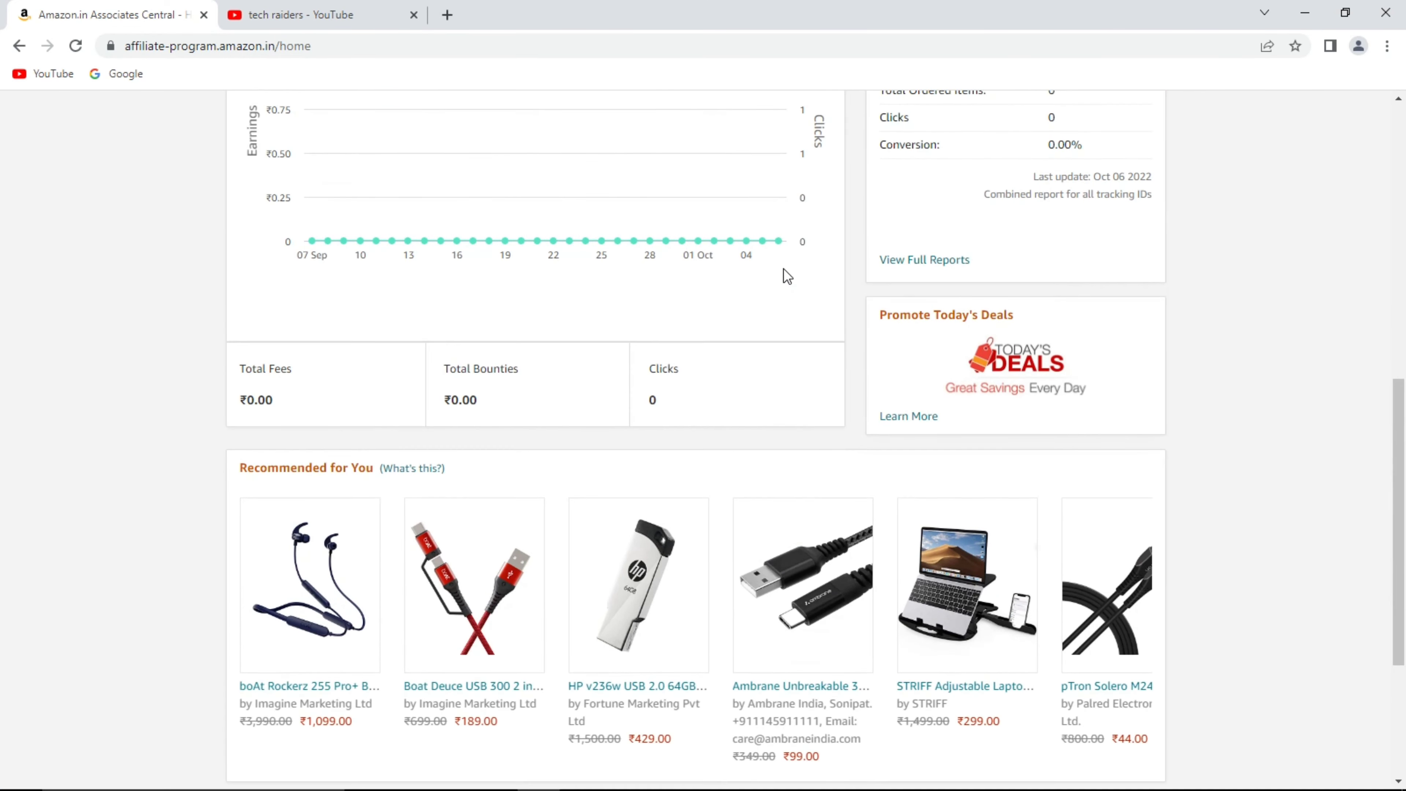
pyautogui.scroll(4, 787, 276)
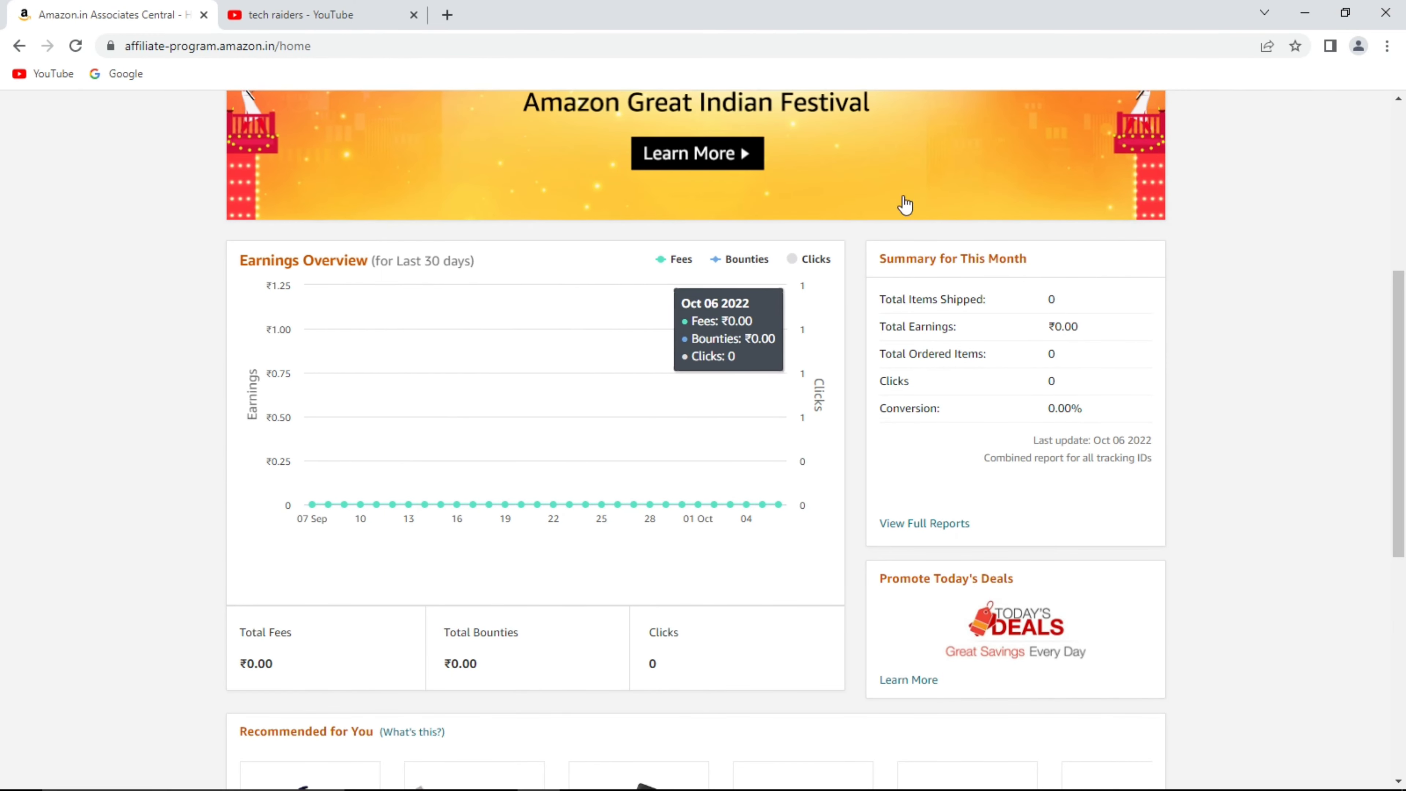
pyautogui.scroll(-4, 962, 432)
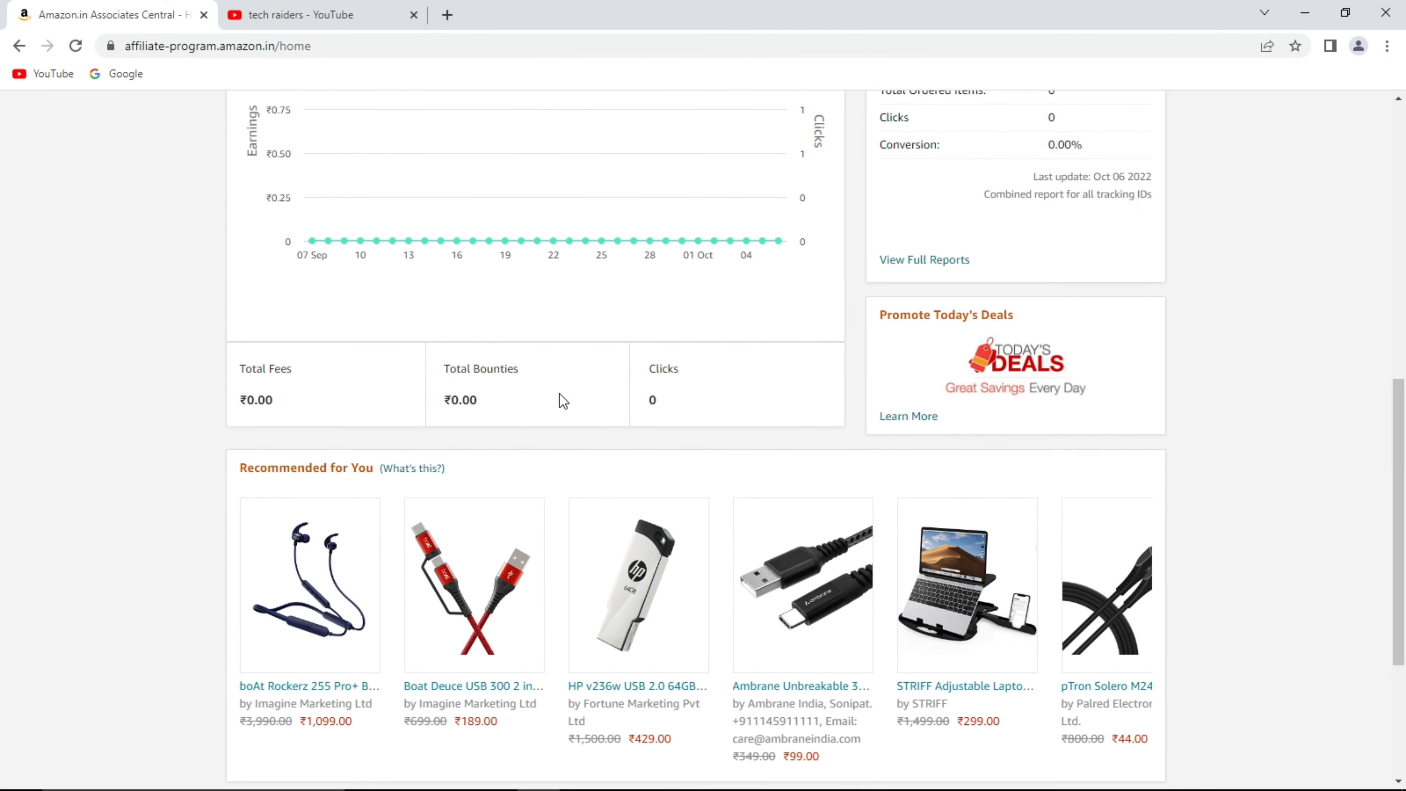
pyautogui.scroll(-4, 681, 388)
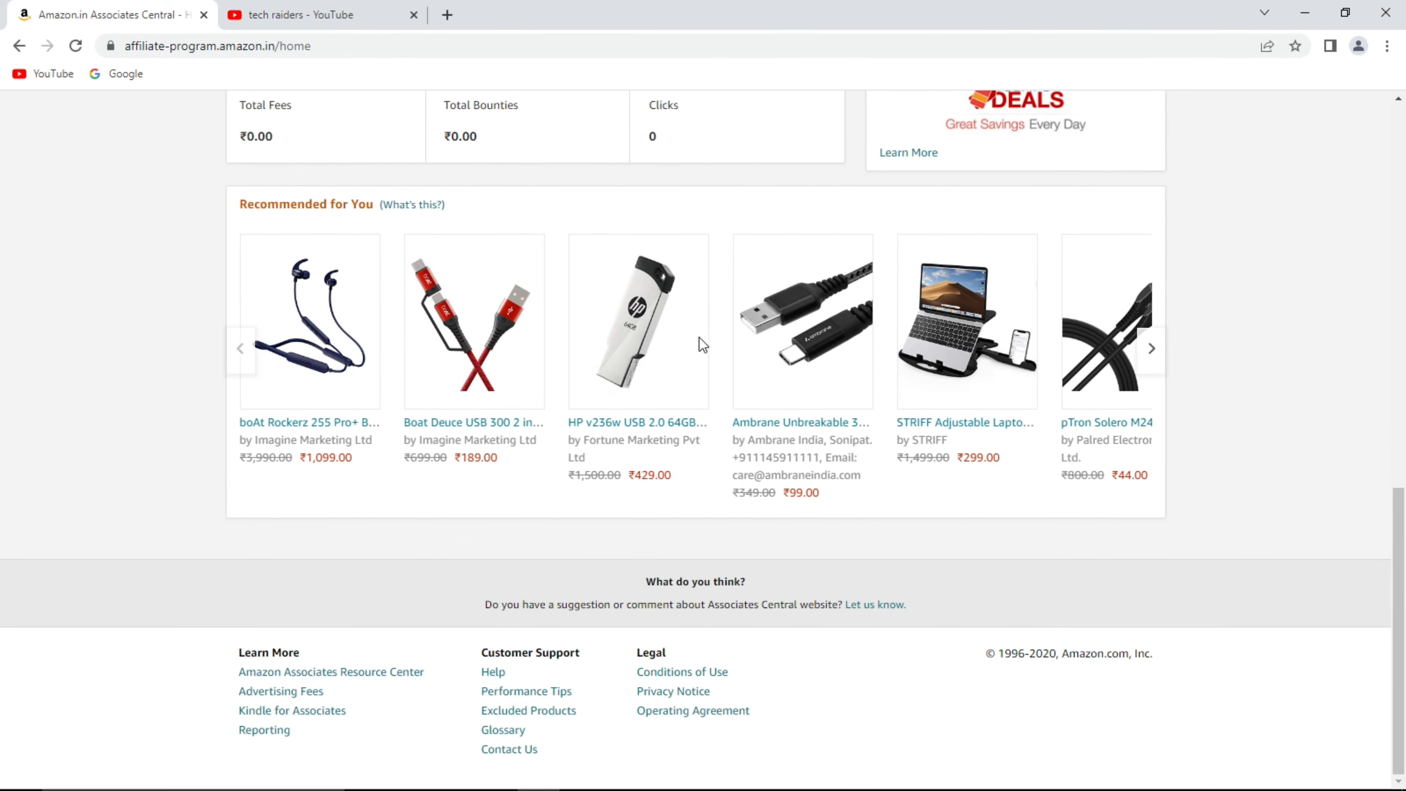
pyautogui.scroll(10, 699, 337)
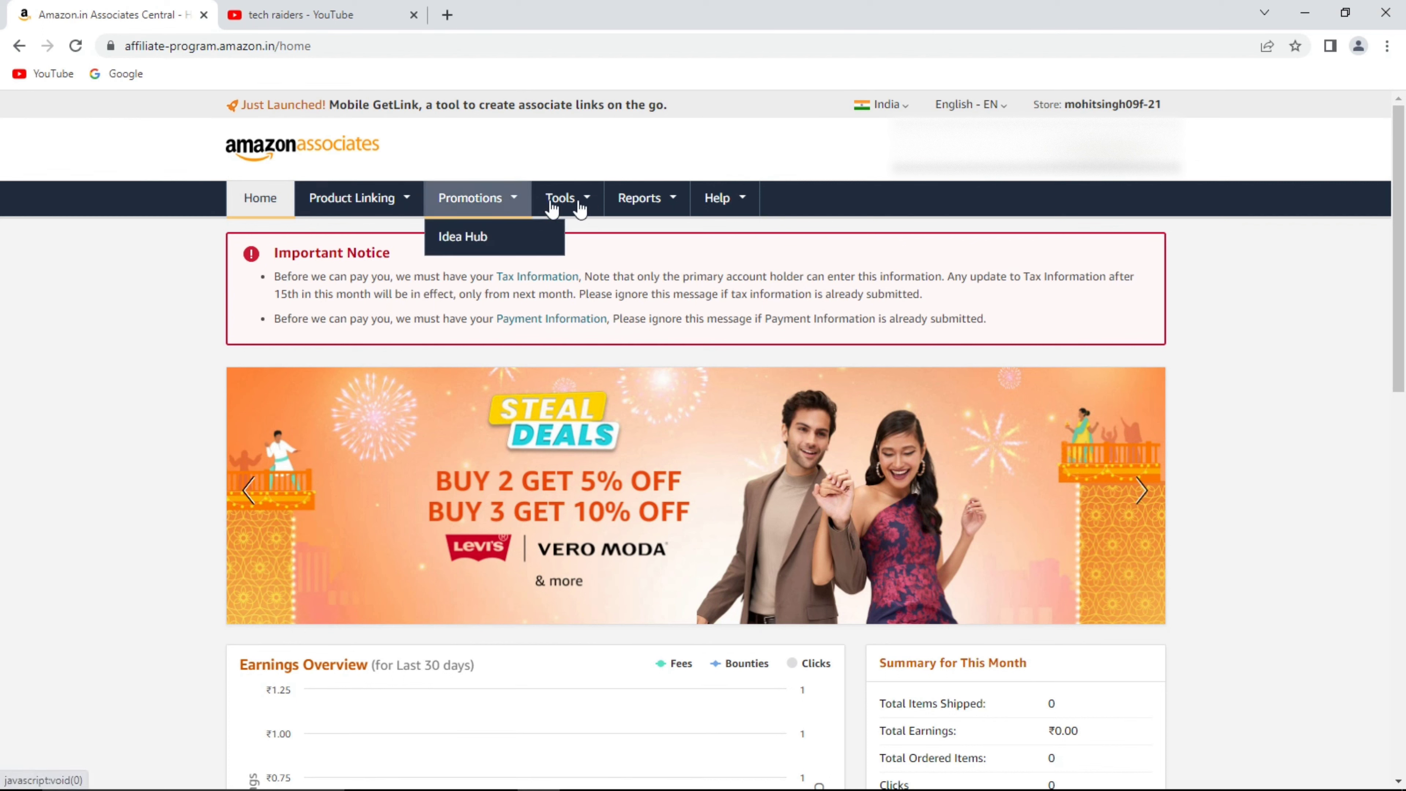
# Open the Earnings Report and review the Sep 07–Oct 06 2022 summary showing ₹0 fees and bounties.
pyautogui.moveTo(619, 198)
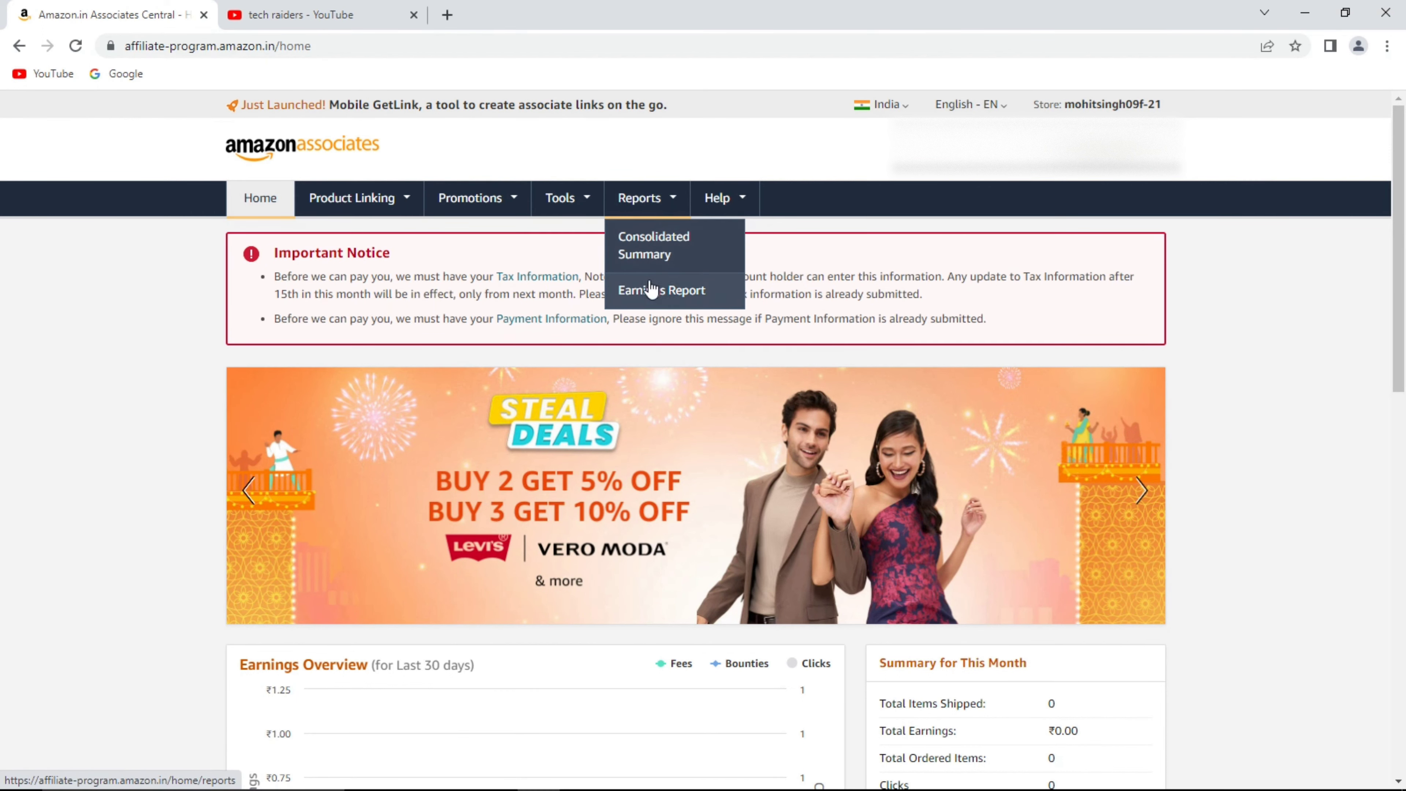
pyautogui.click(655, 293)
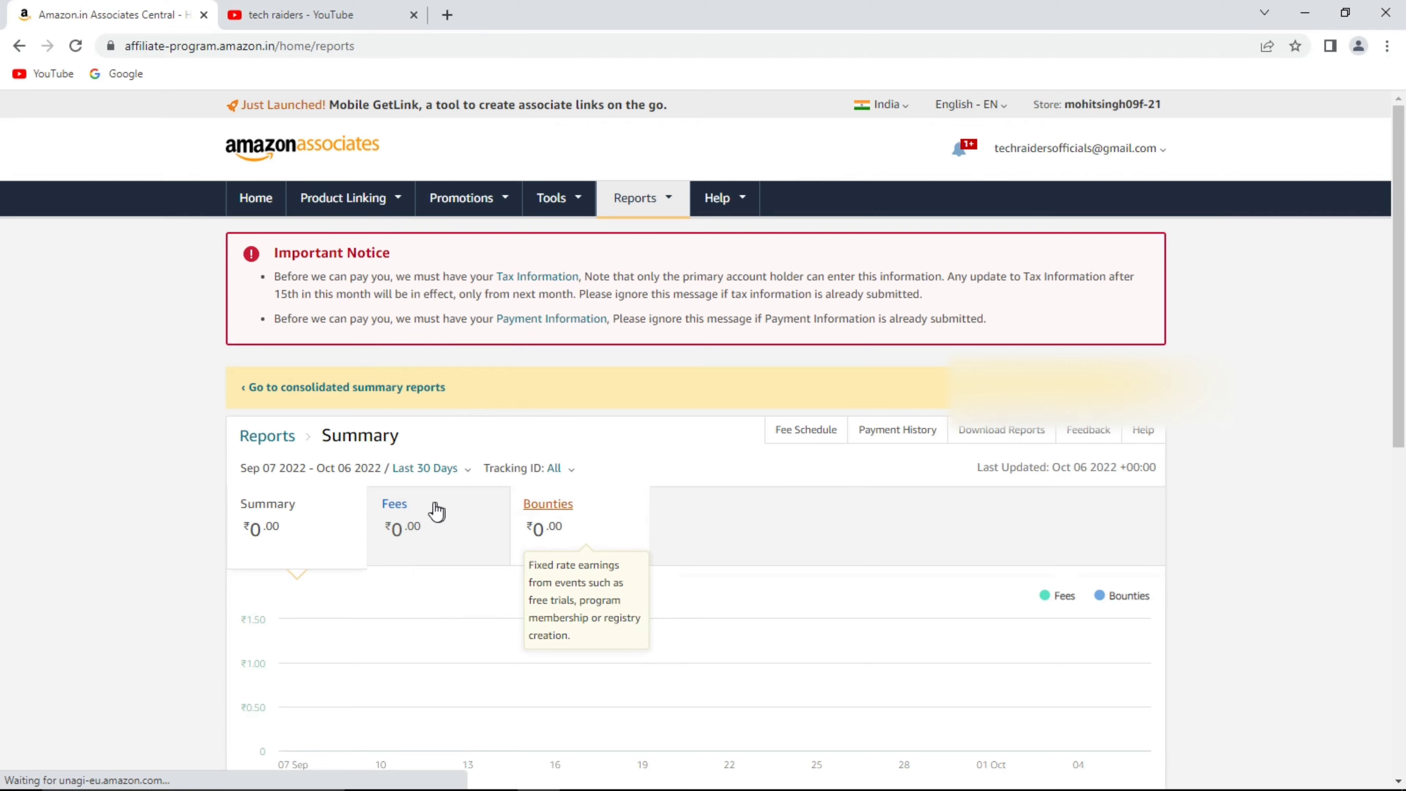
pyautogui.scroll(-5, 619, 471)
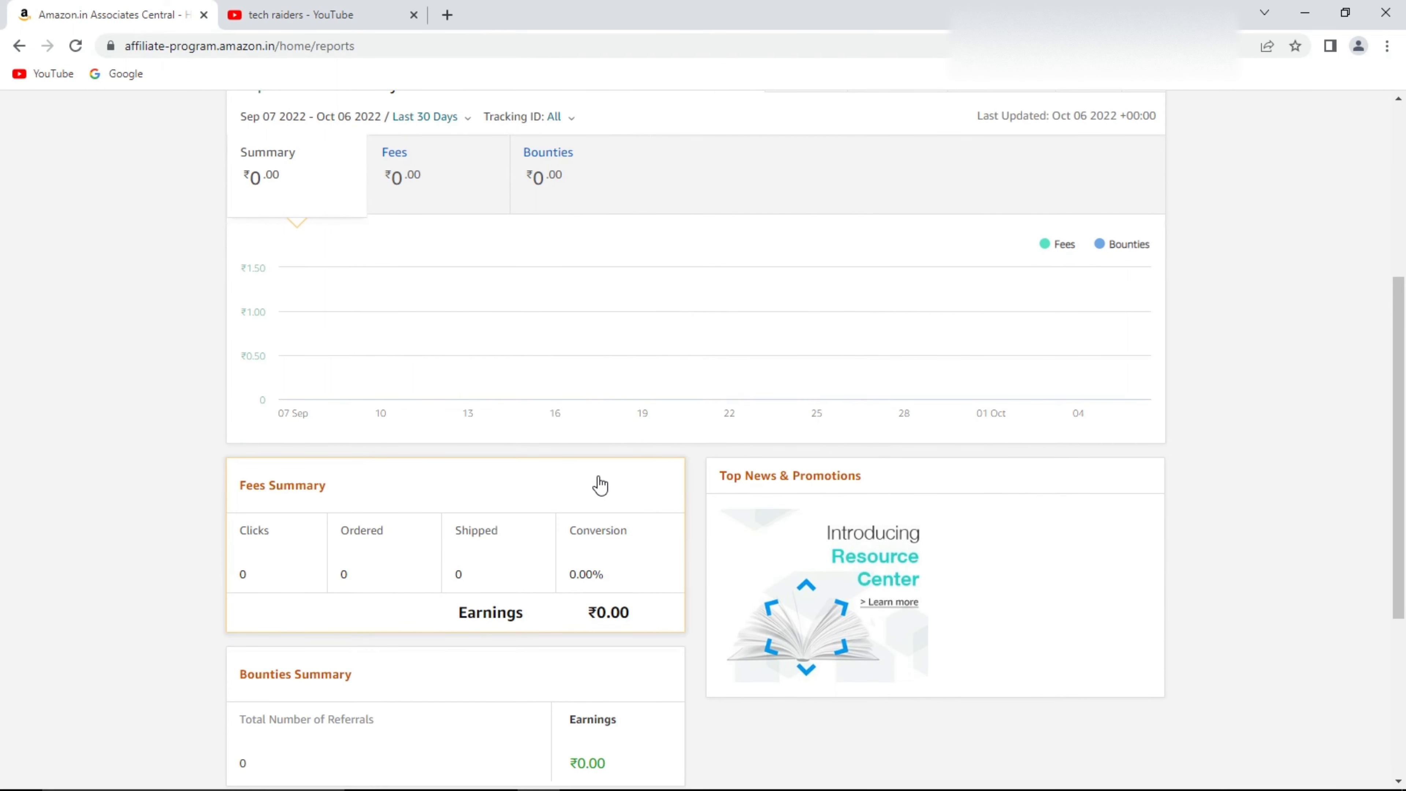
pyautogui.scroll(1, 599, 486)
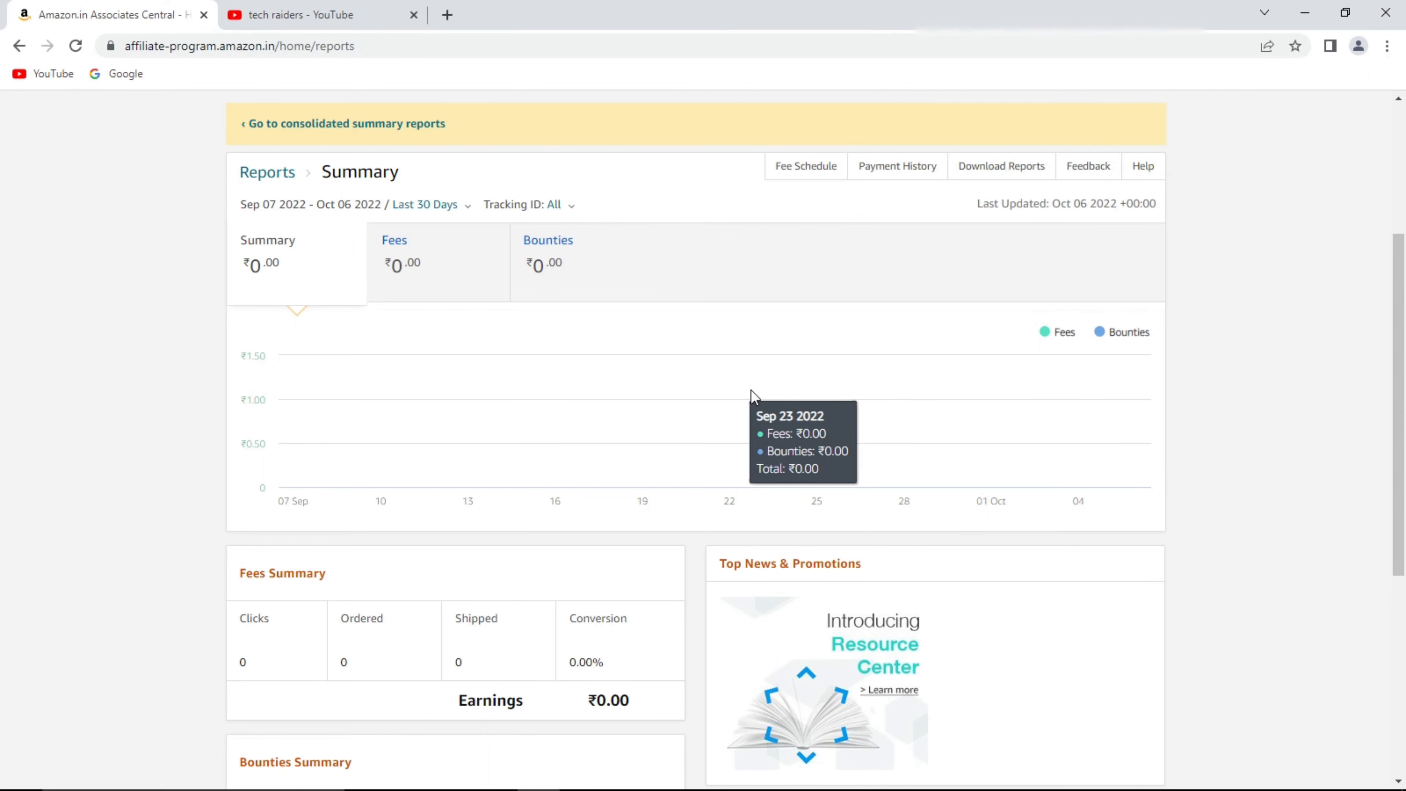
pyautogui.scroll(3, 663, 366)
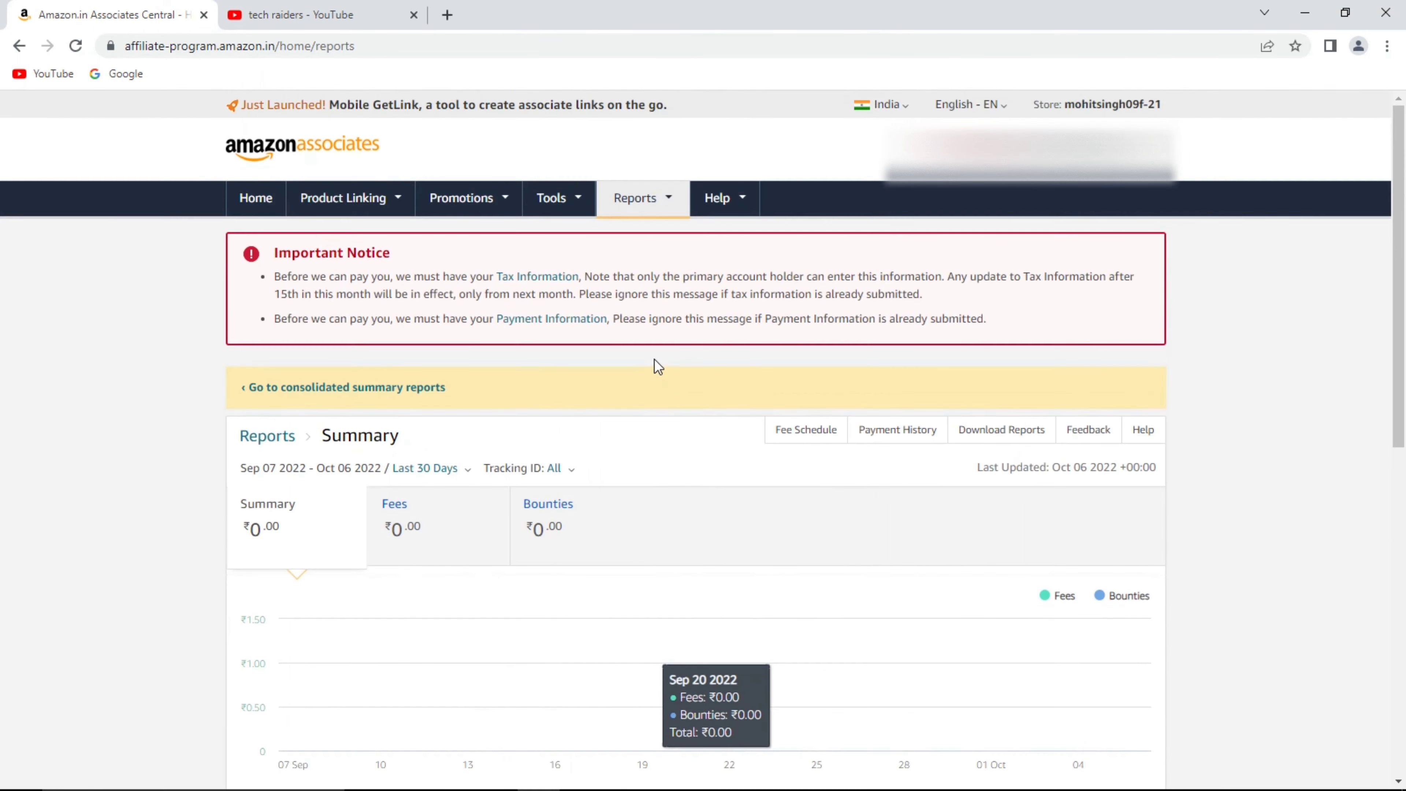
pyautogui.moveTo(572, 207)
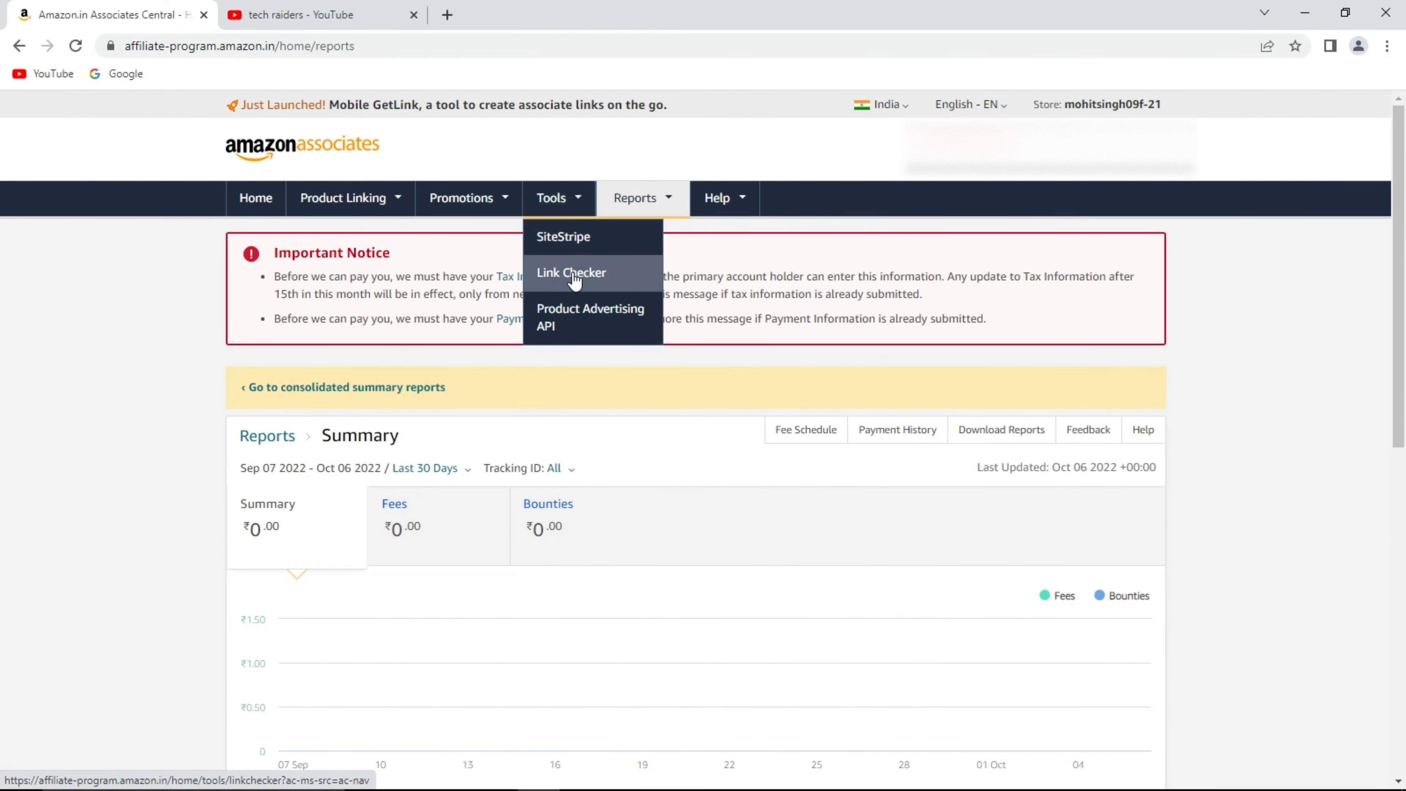
pyautogui.moveTo(304, 213)
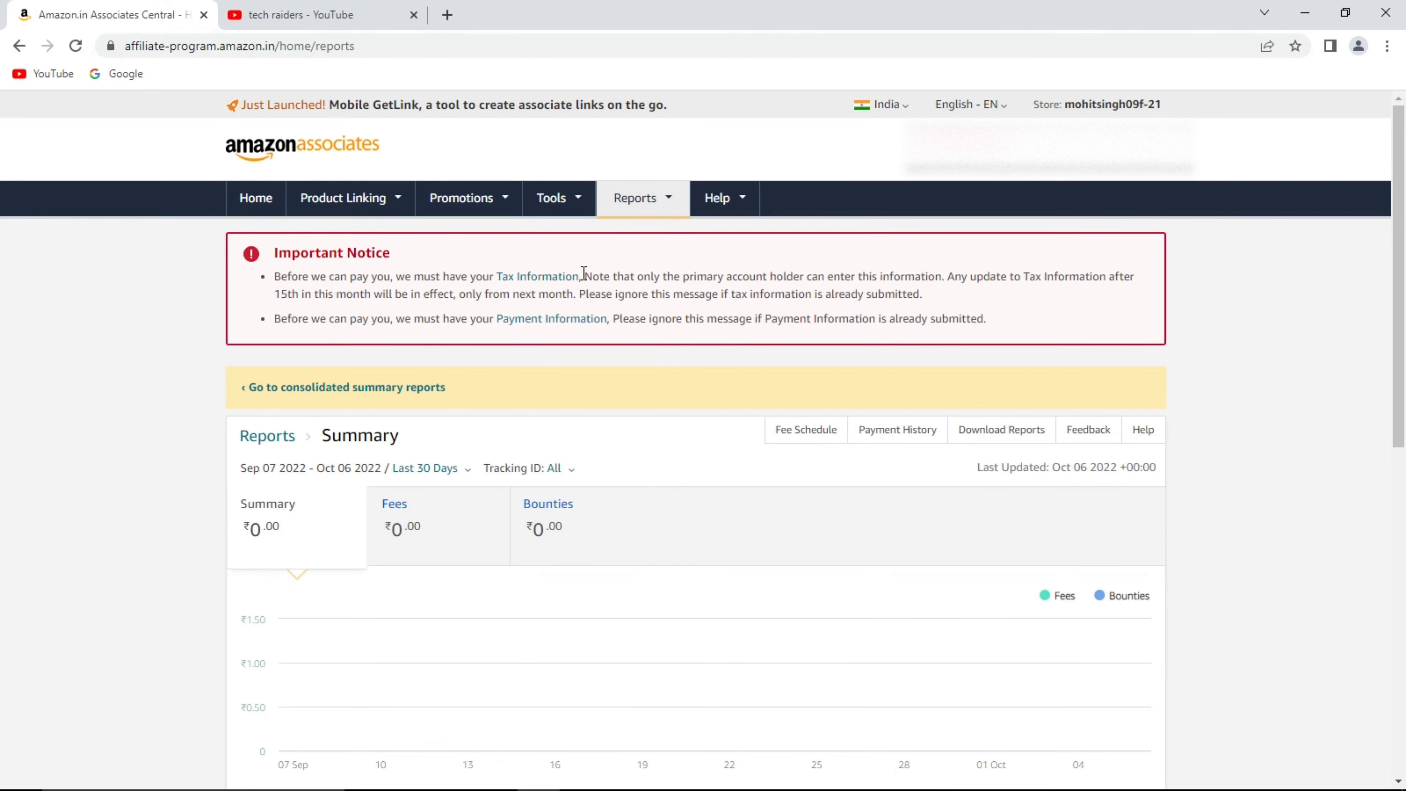
# Go to amazon.in and search for 'mouse'.
pyautogui.click(369, 42)
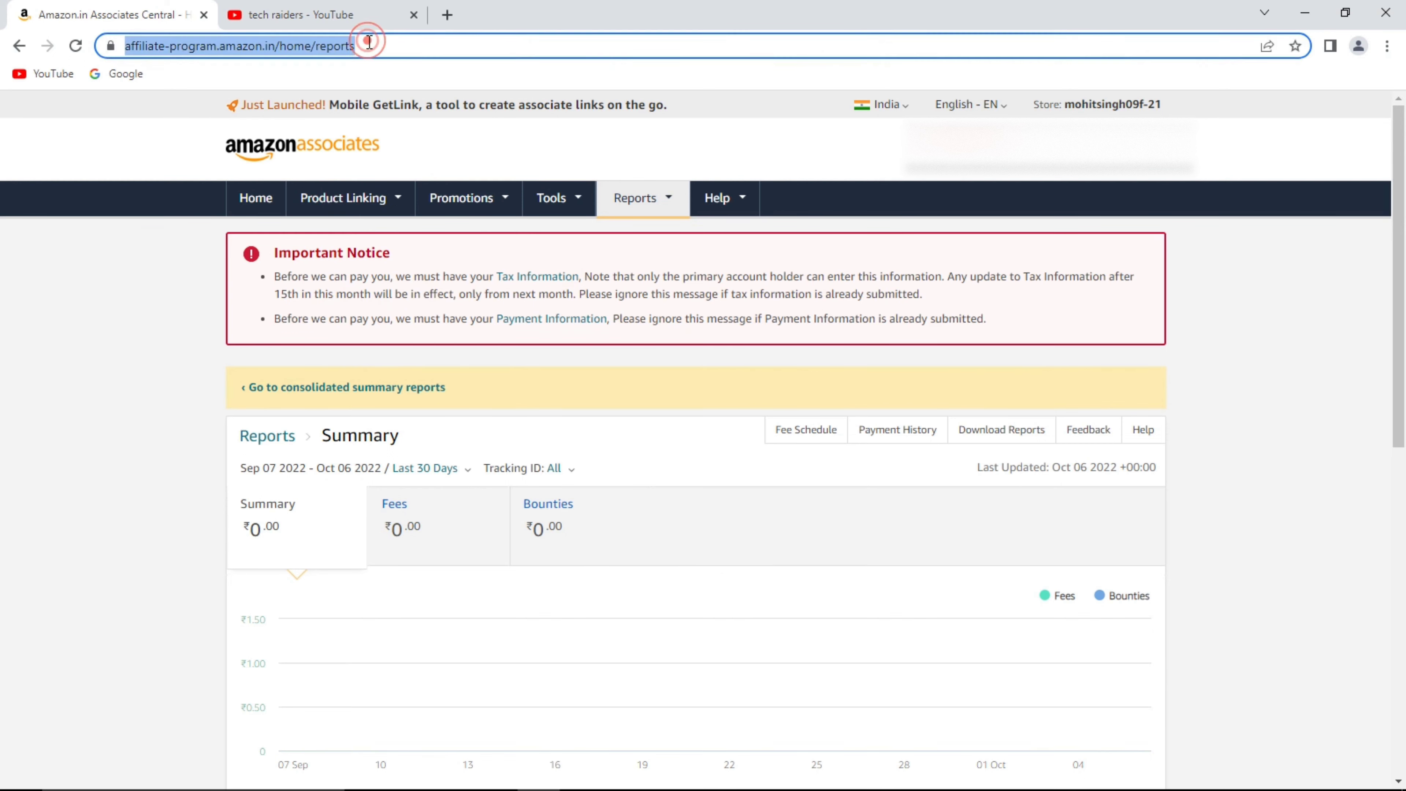
pyautogui.write('amazon')
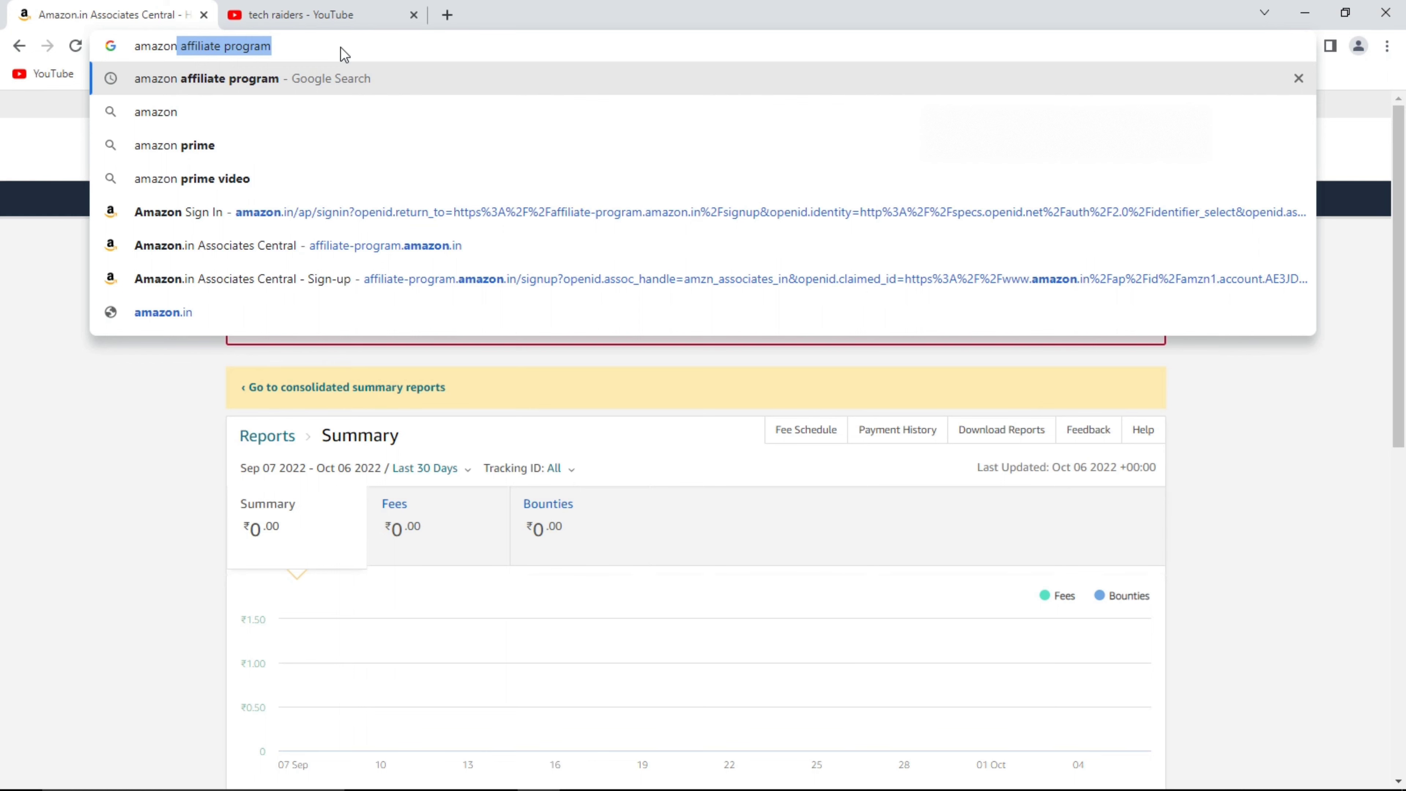
pyautogui.press('Up')
pyautogui.press('Down')
pyautogui.press('Down')
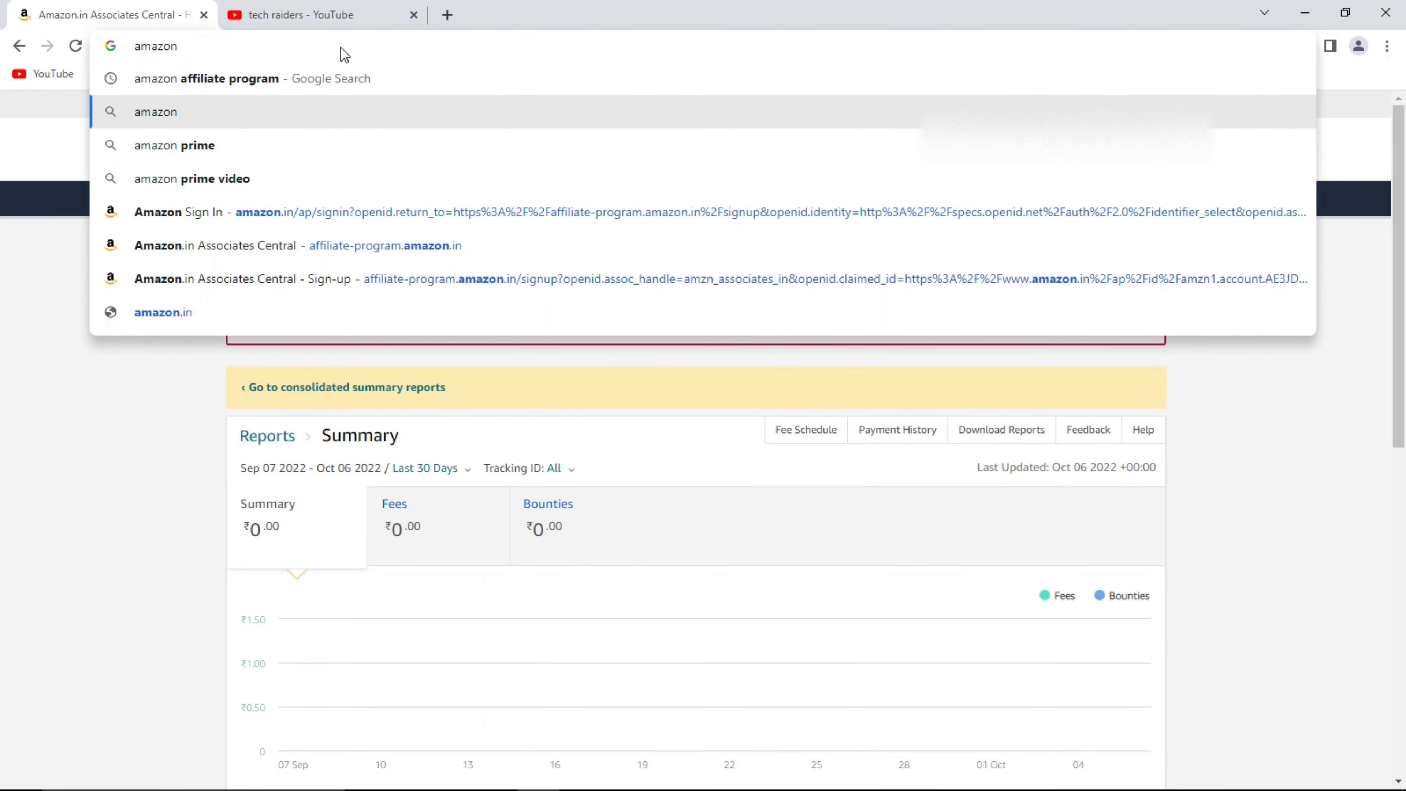
pyautogui.press('Return')
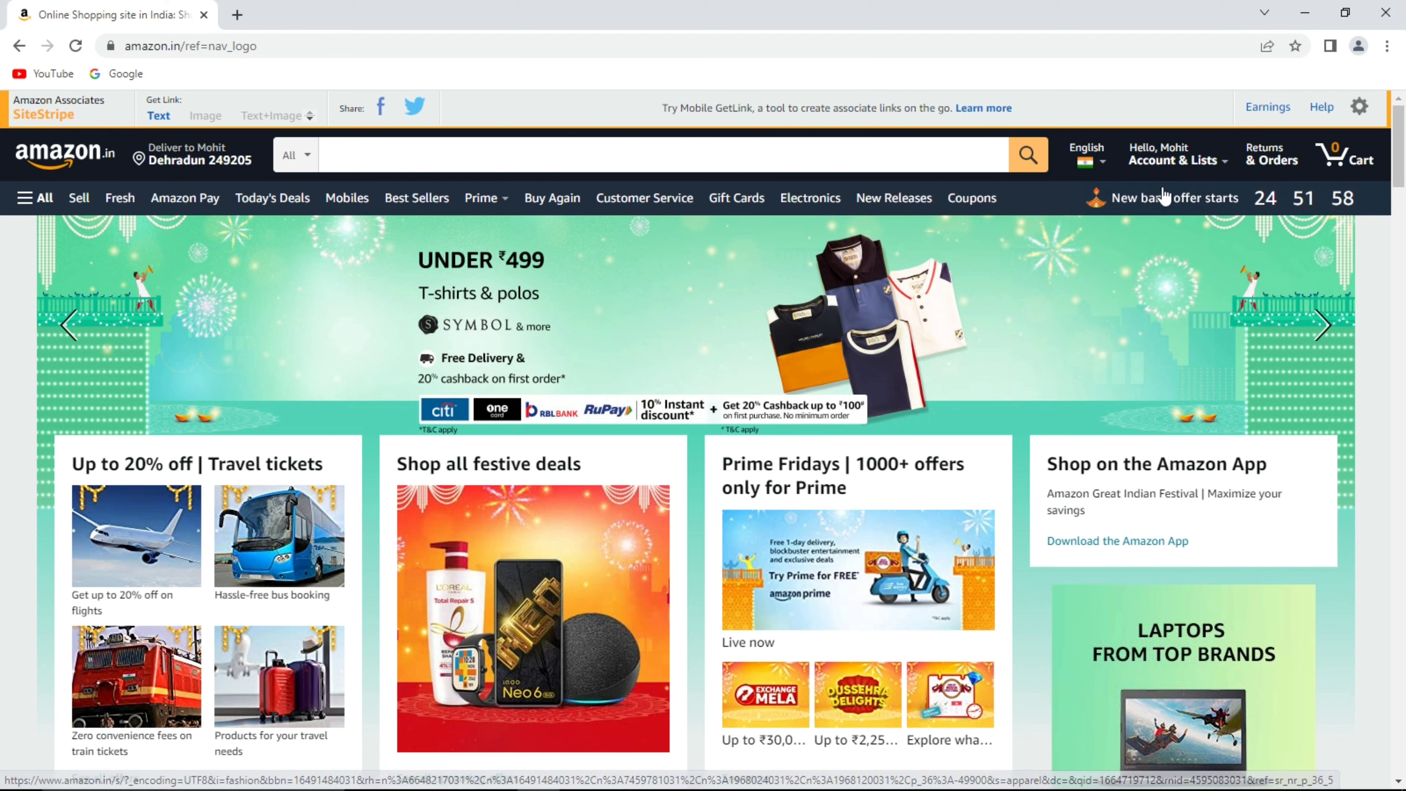
pyautogui.moveTo(1158, 167)
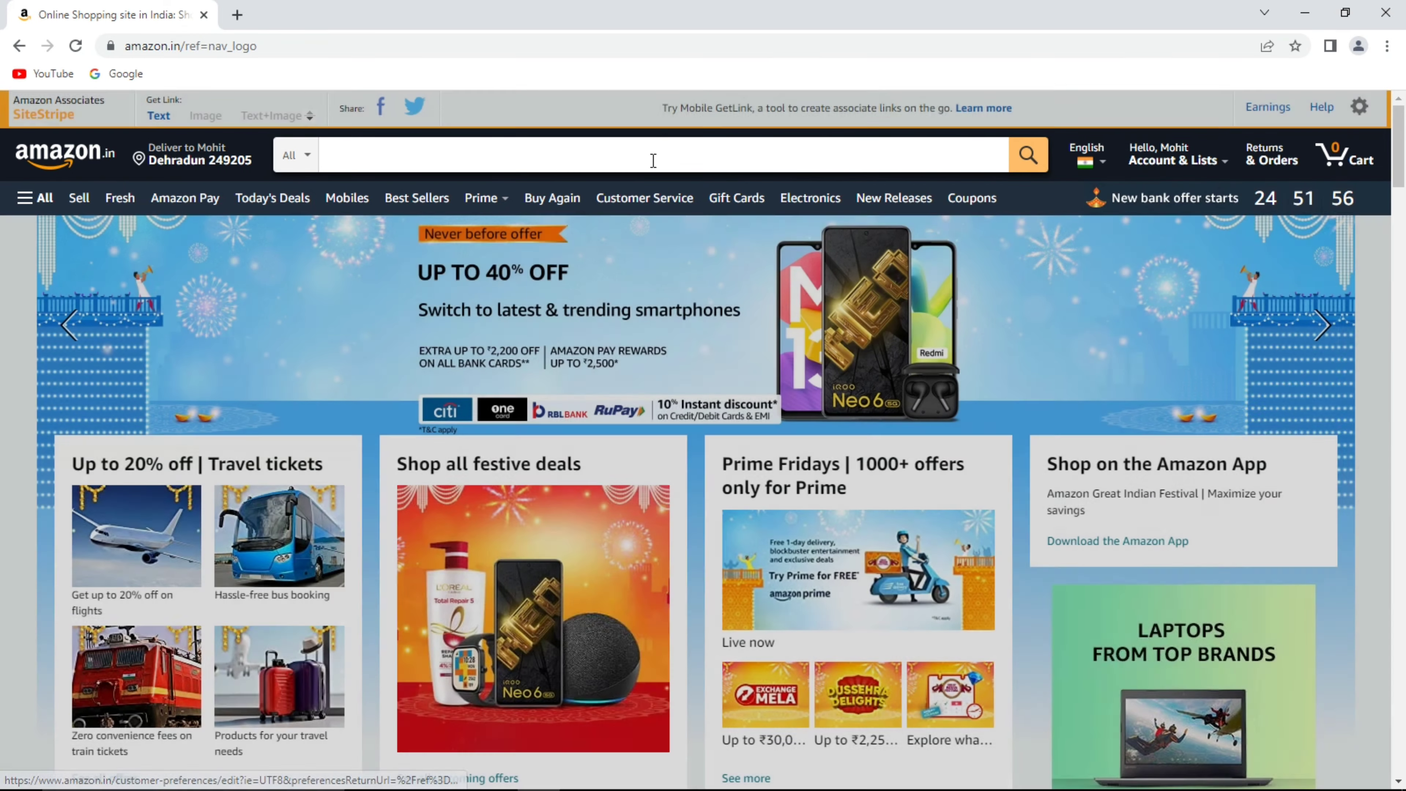
pyautogui.click(637, 154)
pyautogui.write('mouse')
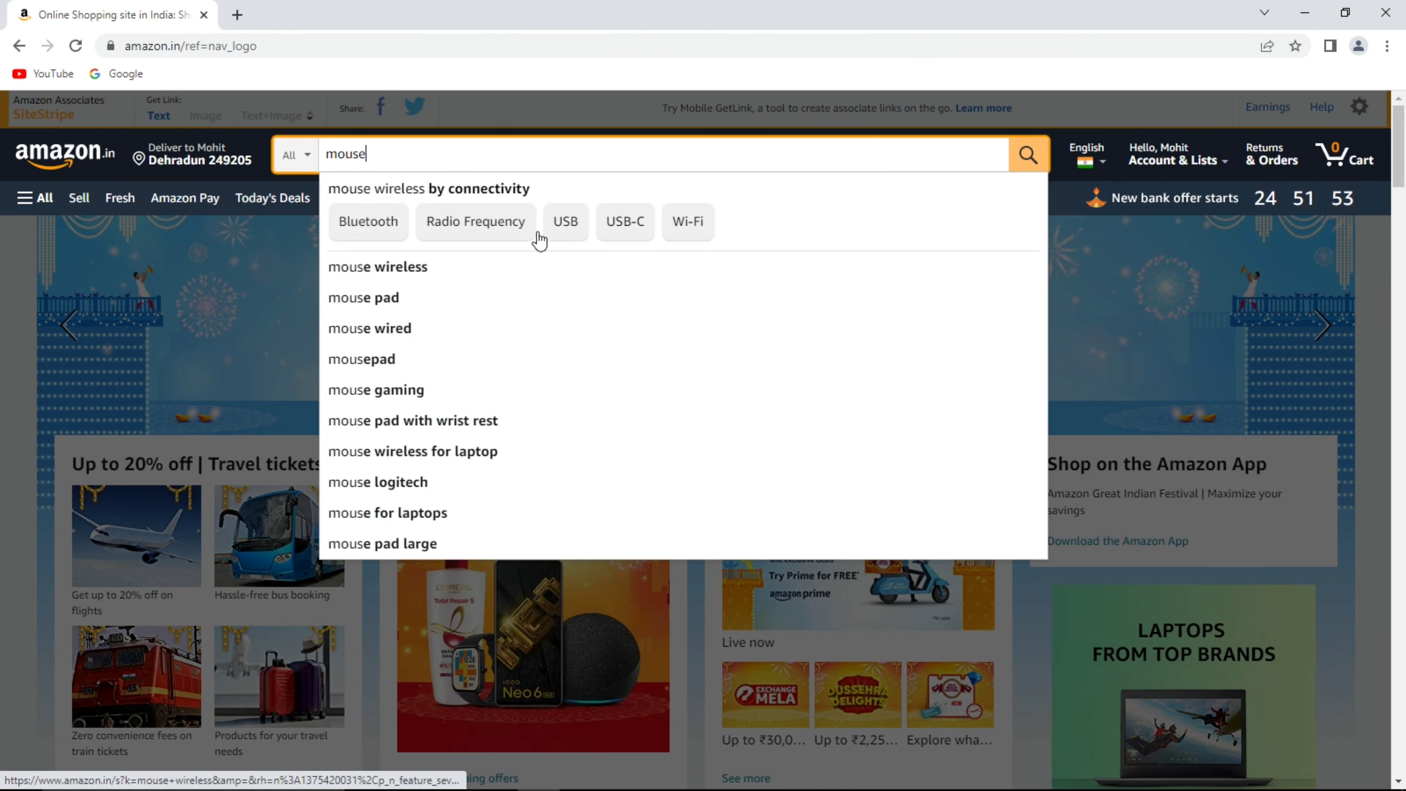
pyautogui.press('Return')
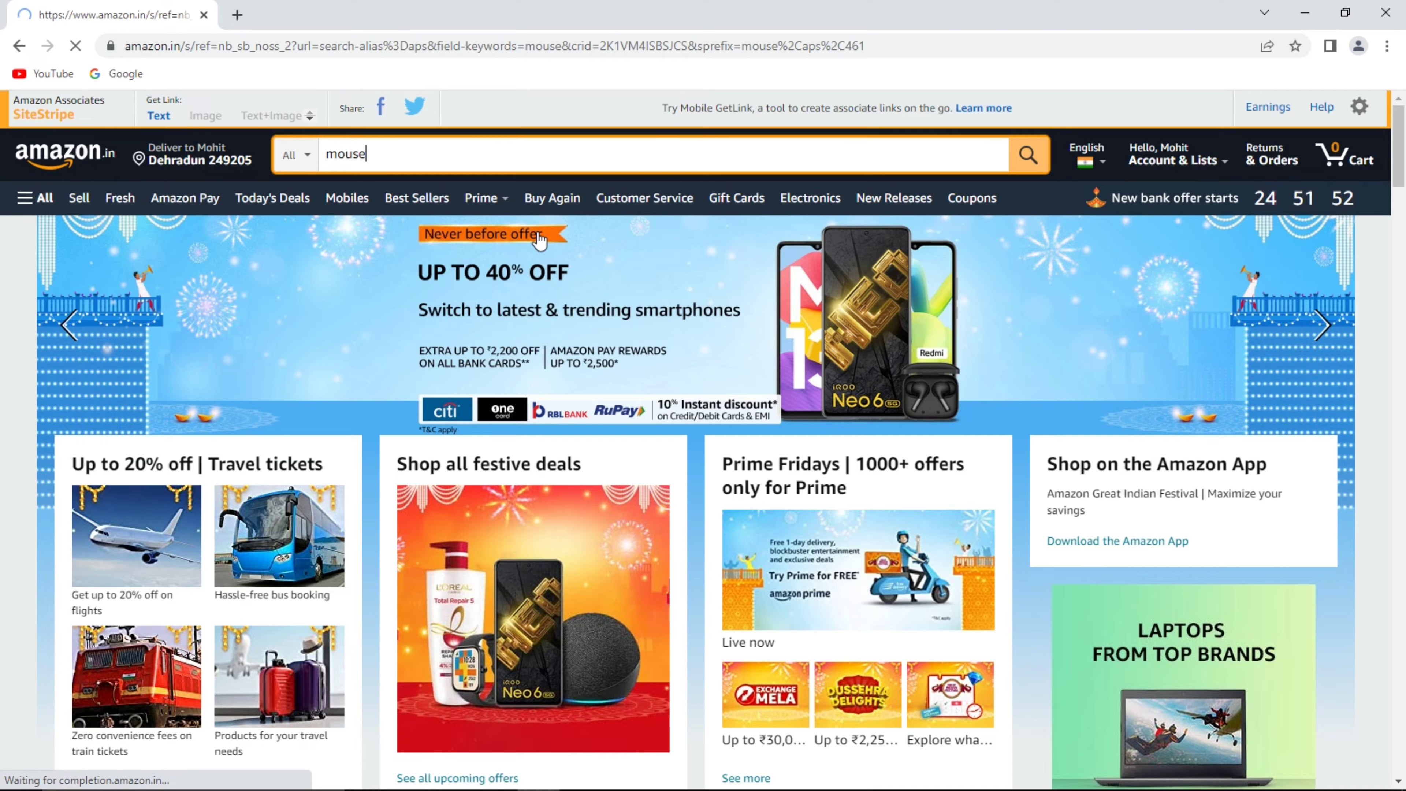
# Open the HP X200 Wireless Mouse listing in a new tab and get its SiteStripe text link.
pyautogui.scroll(-6, 638, 481)
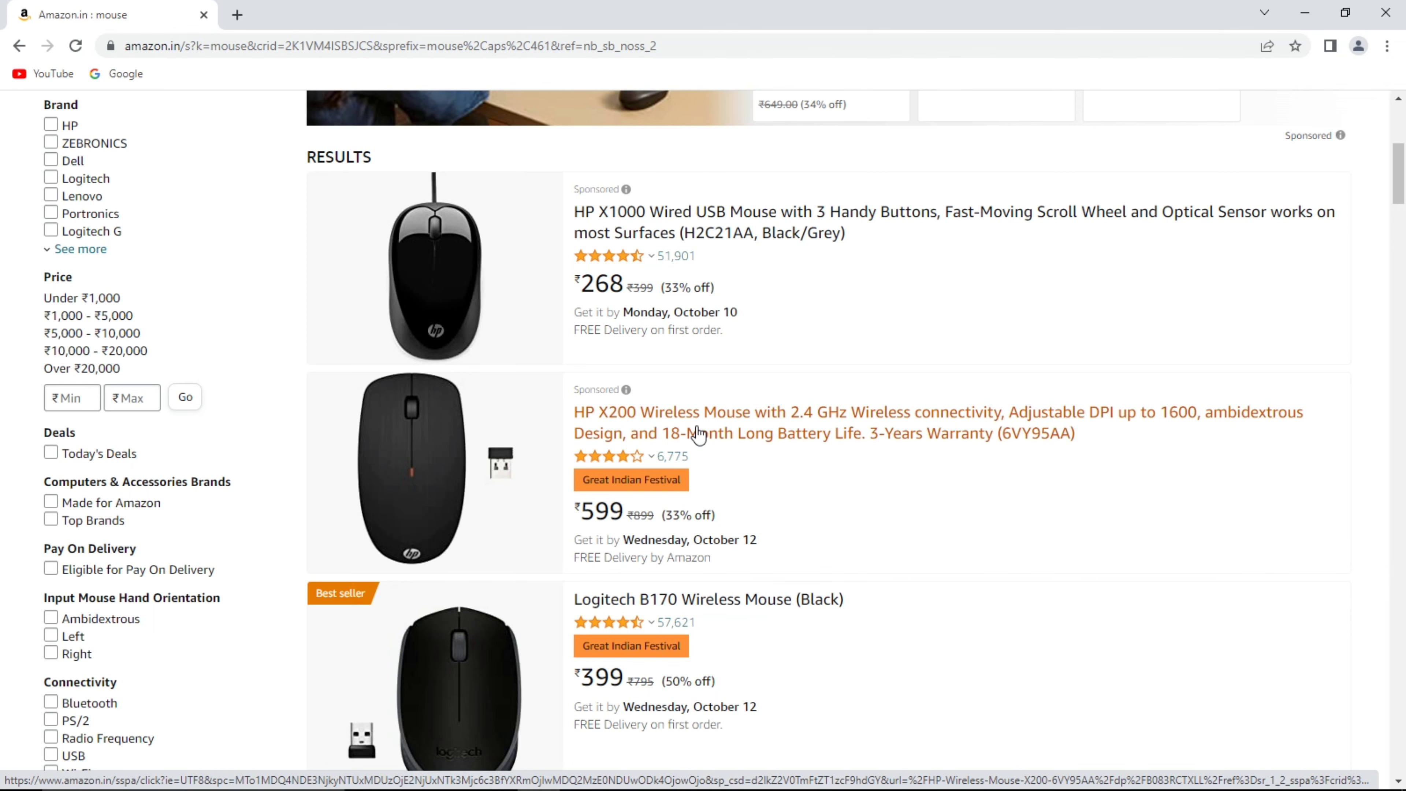
pyautogui.click(699, 434)
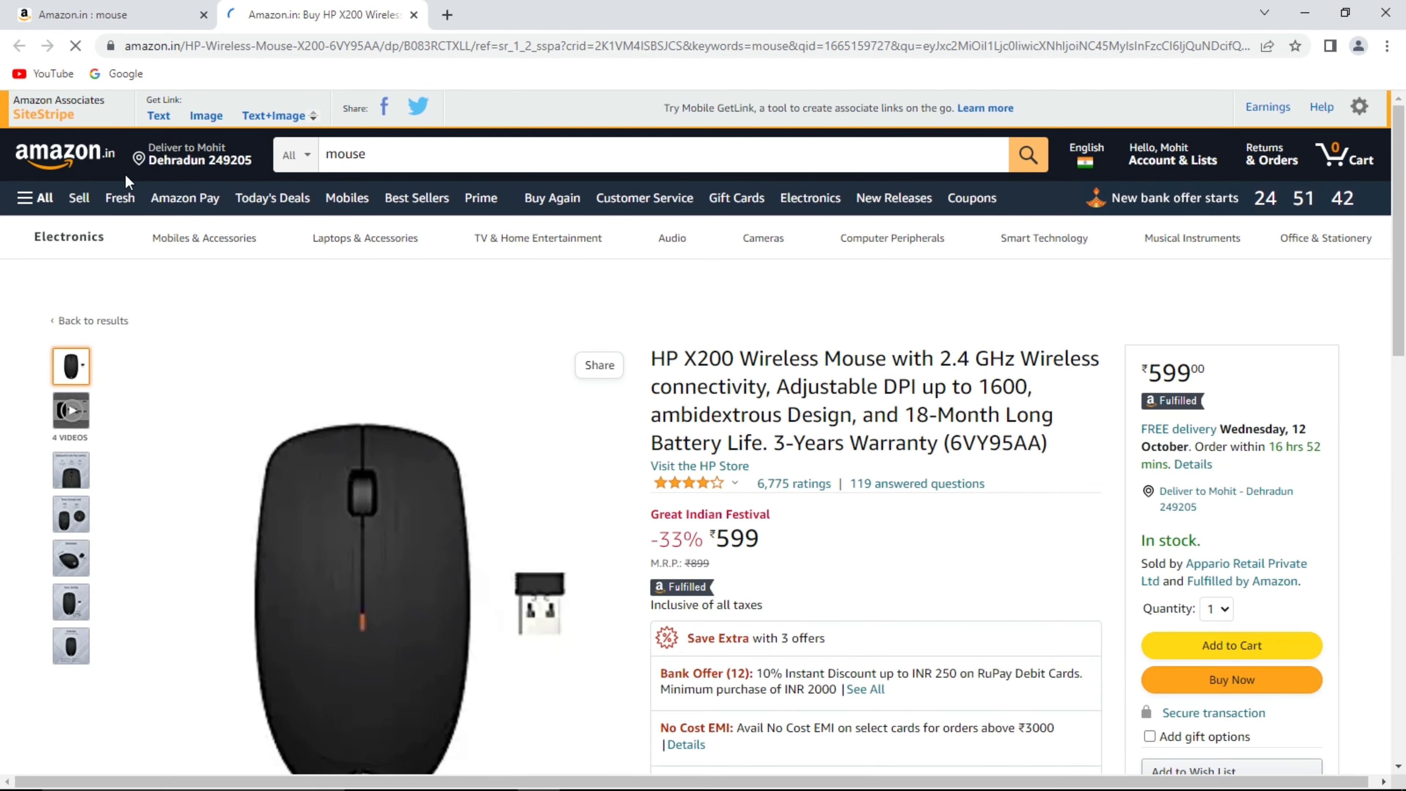
pyautogui.click(160, 117)
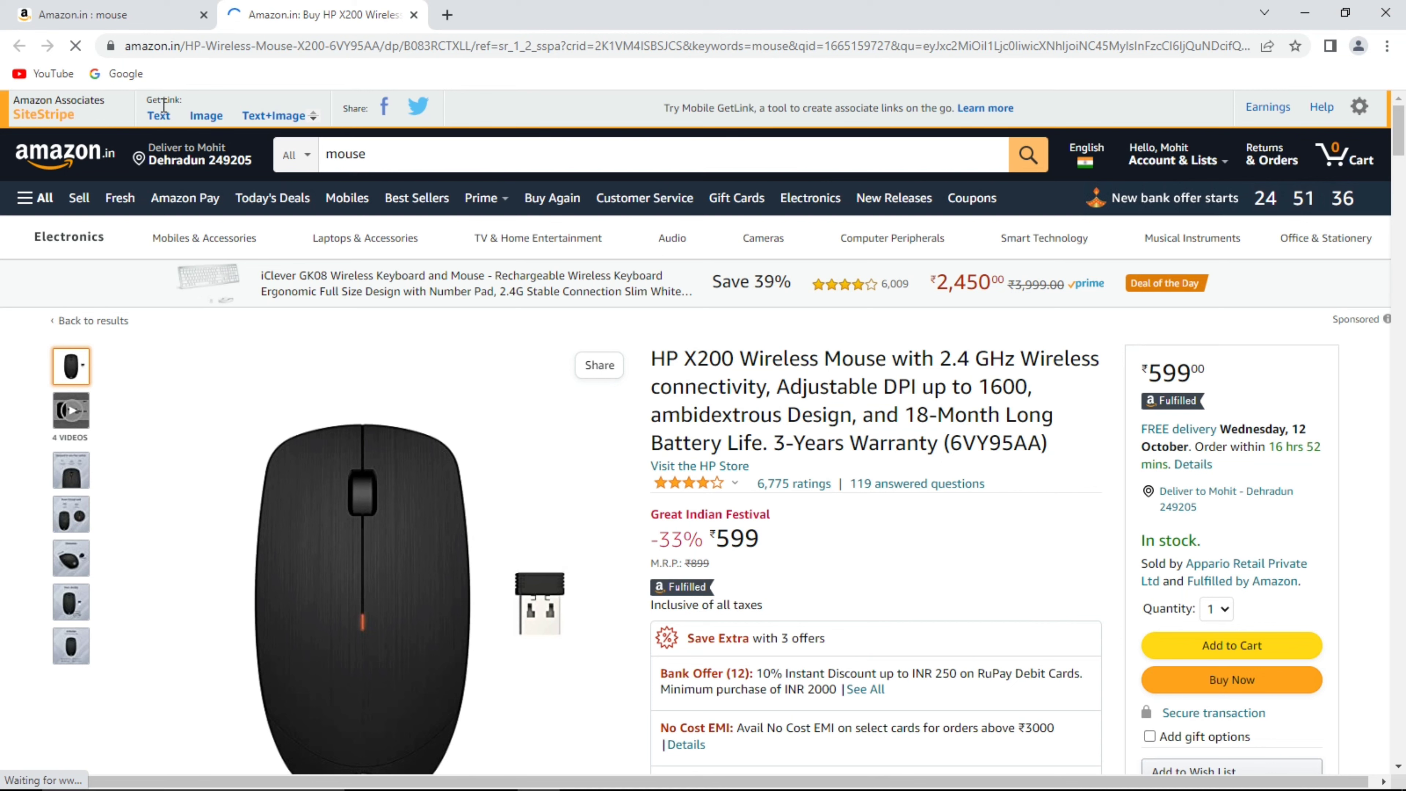
pyautogui.click(160, 118)
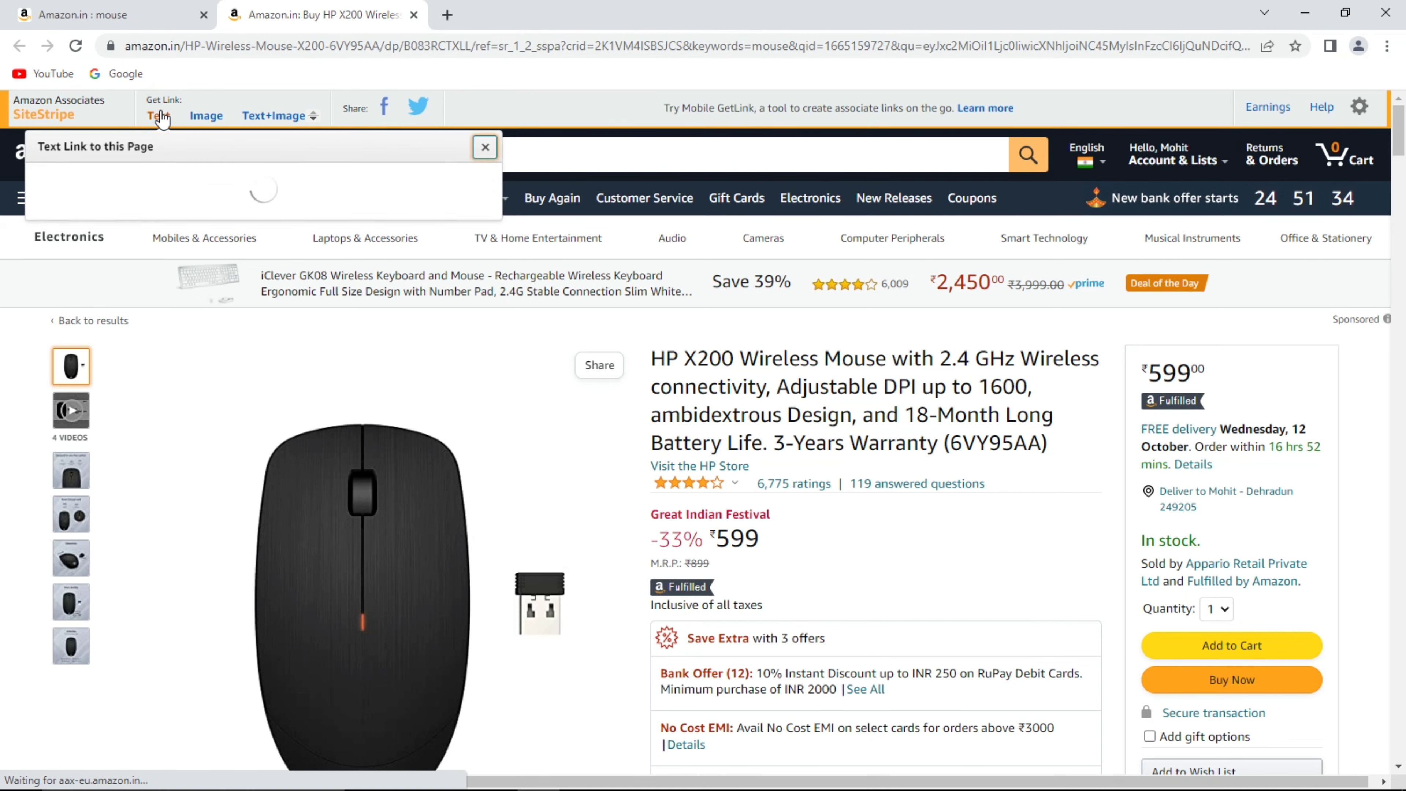